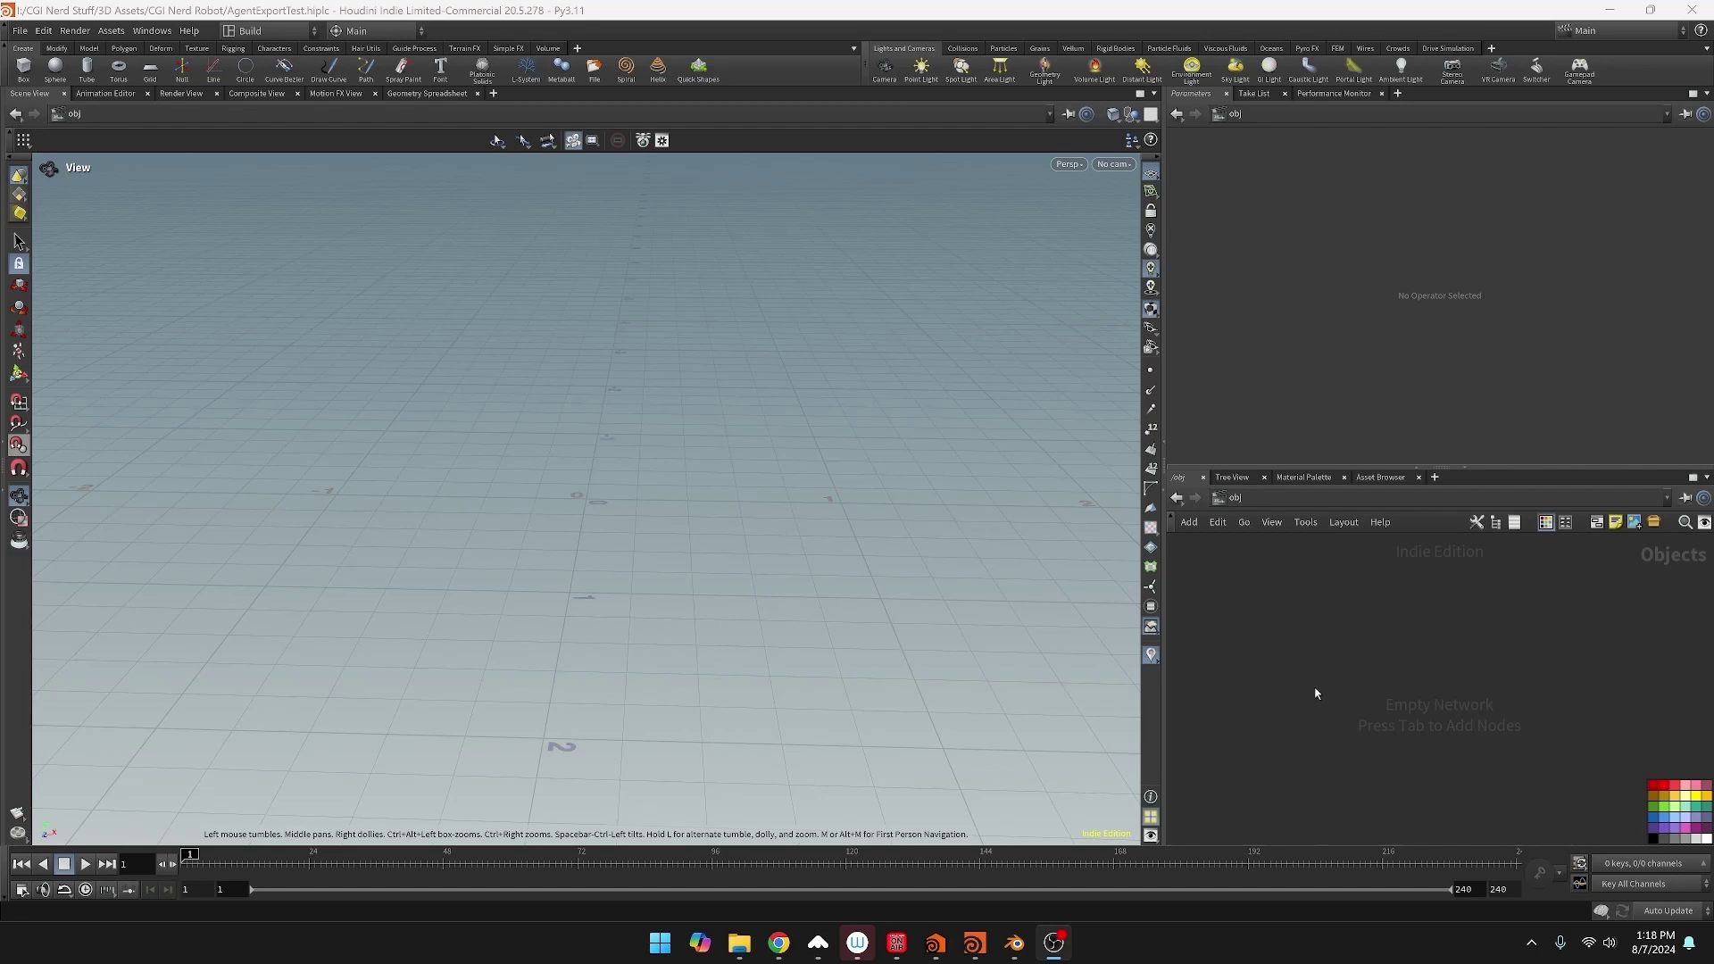
# Add a Geometry node to the /obj network
pyautogui.press('Tab')
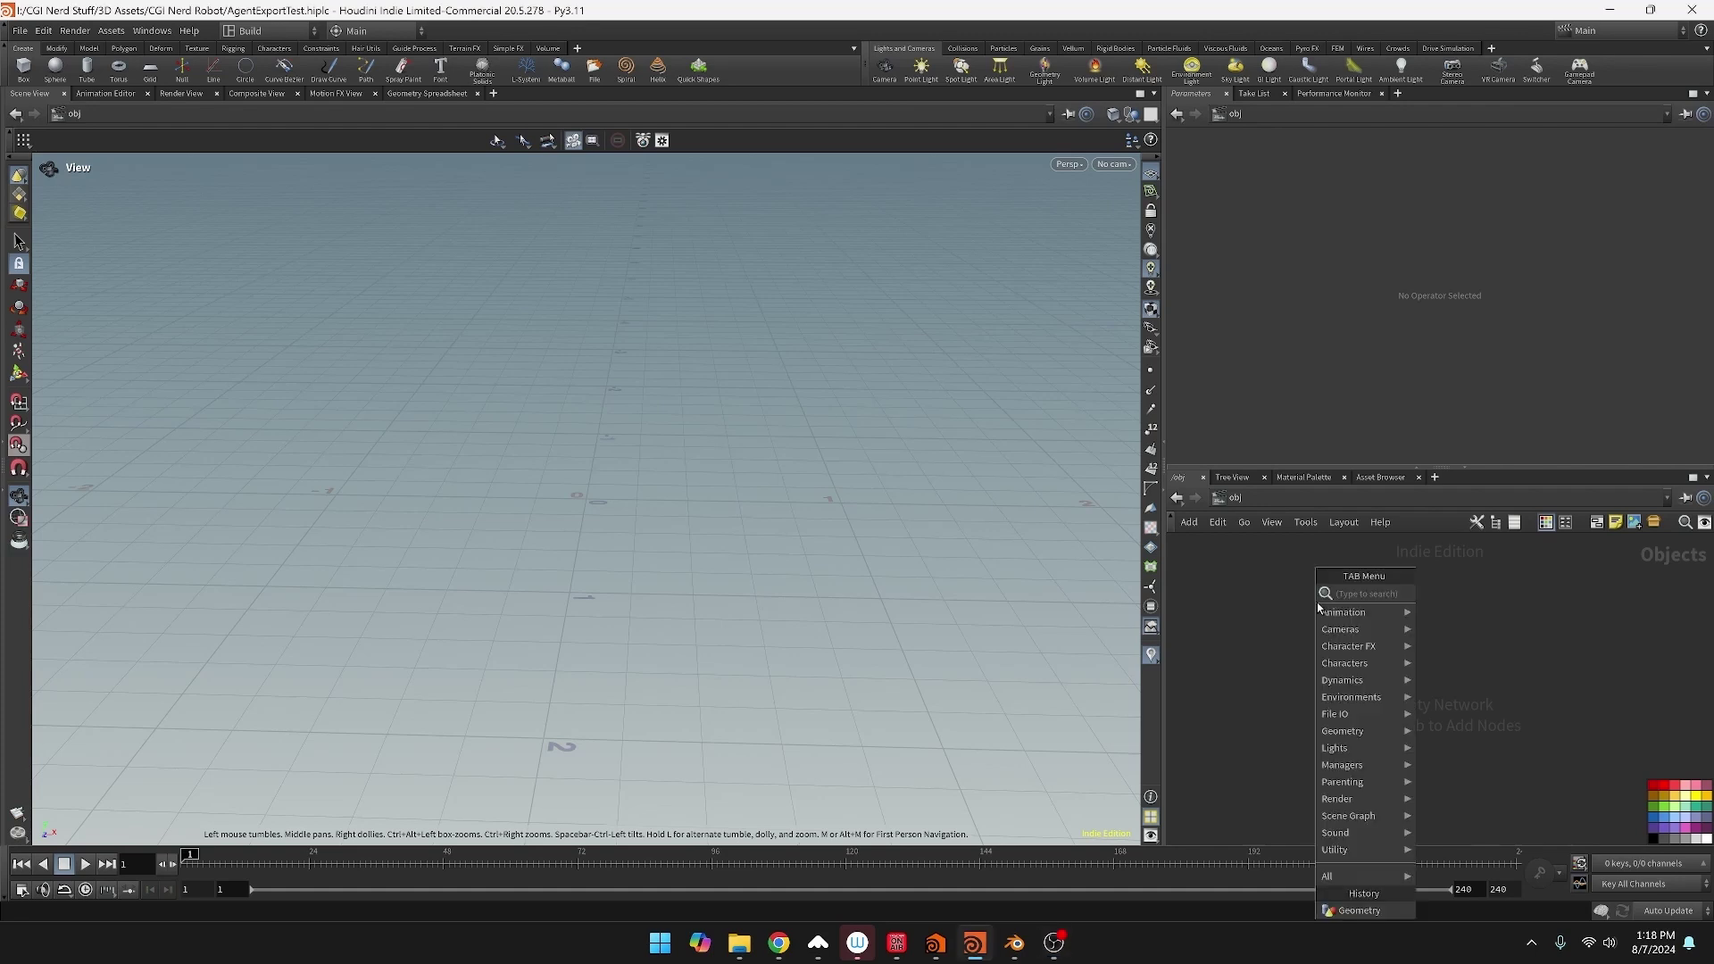
pyautogui.write('g')
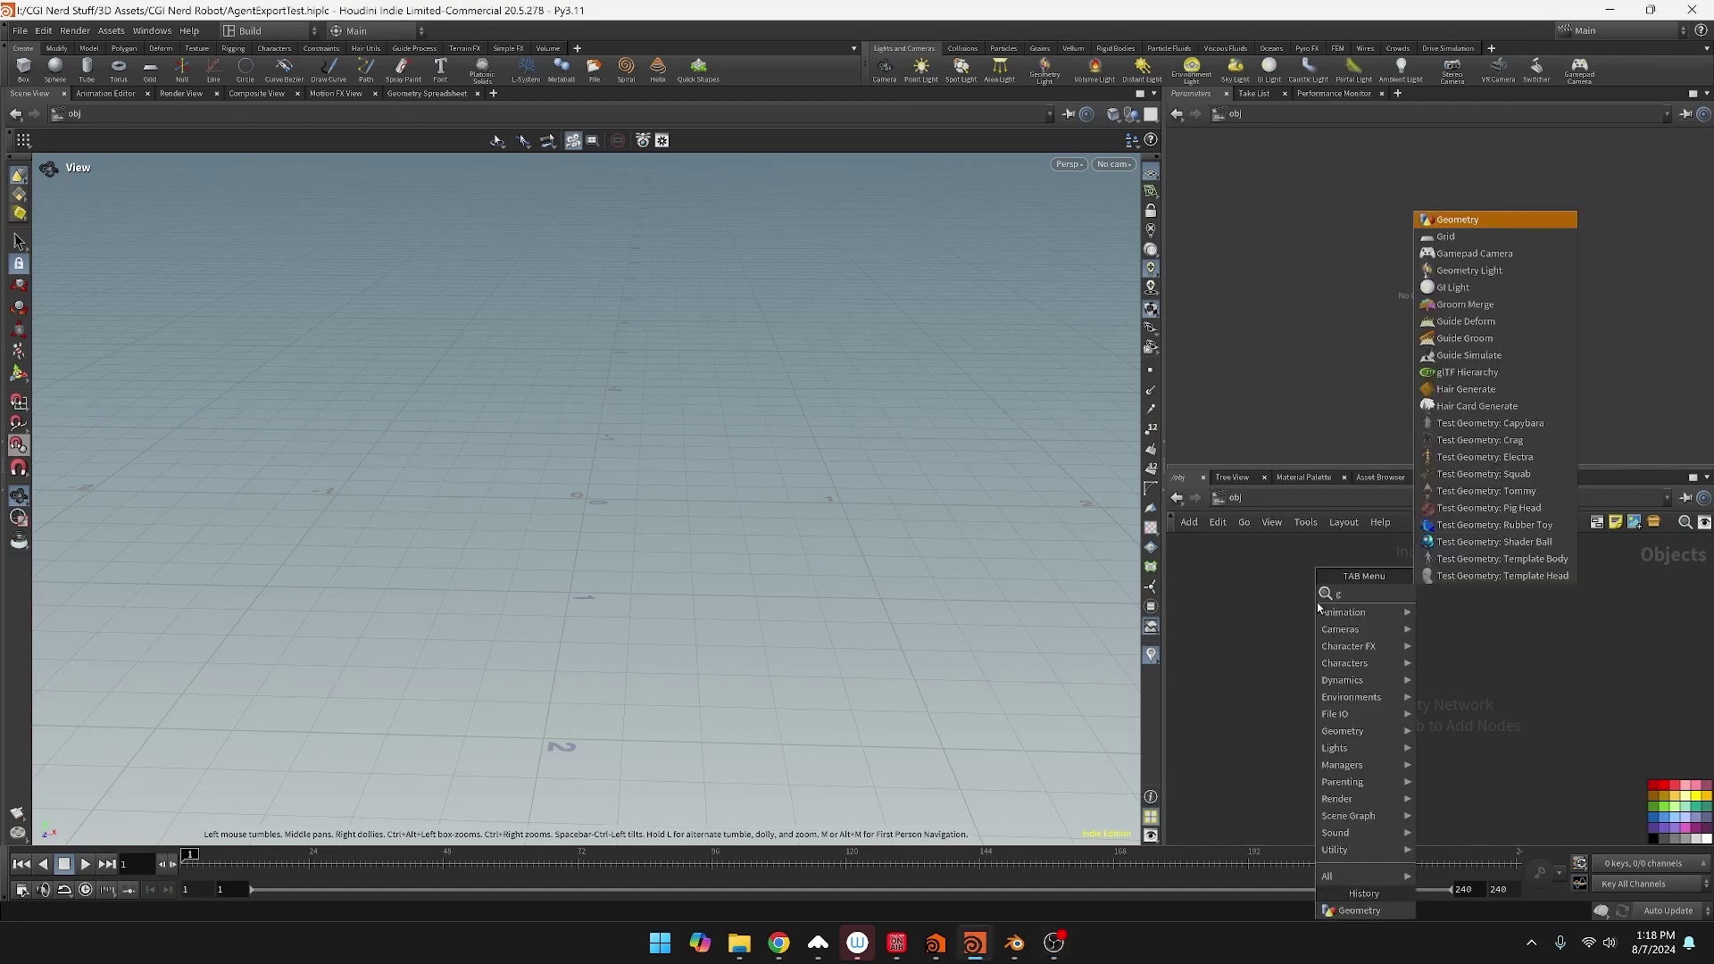
pyautogui.press('Return')
pyautogui.click(1316, 602)
# Rename the Geometry node to 'characeter' and go inside it
pyautogui.doubleClick(1361, 602)
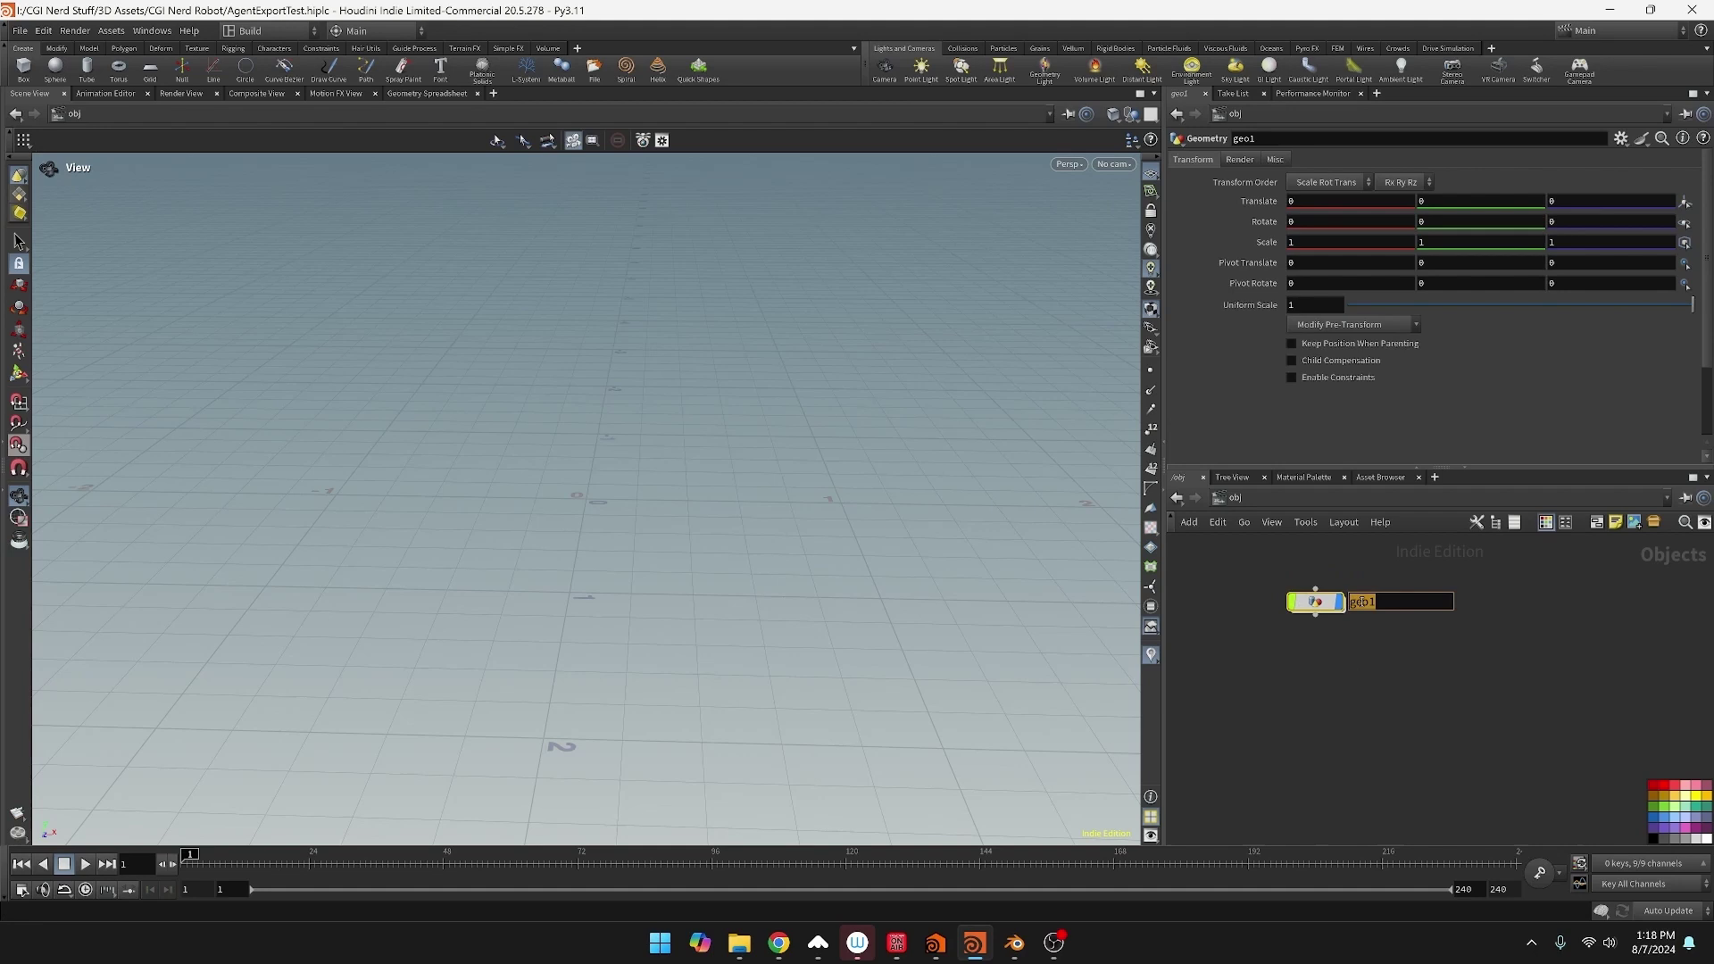
pyautogui.write('characeter')
pyautogui.press('Return')
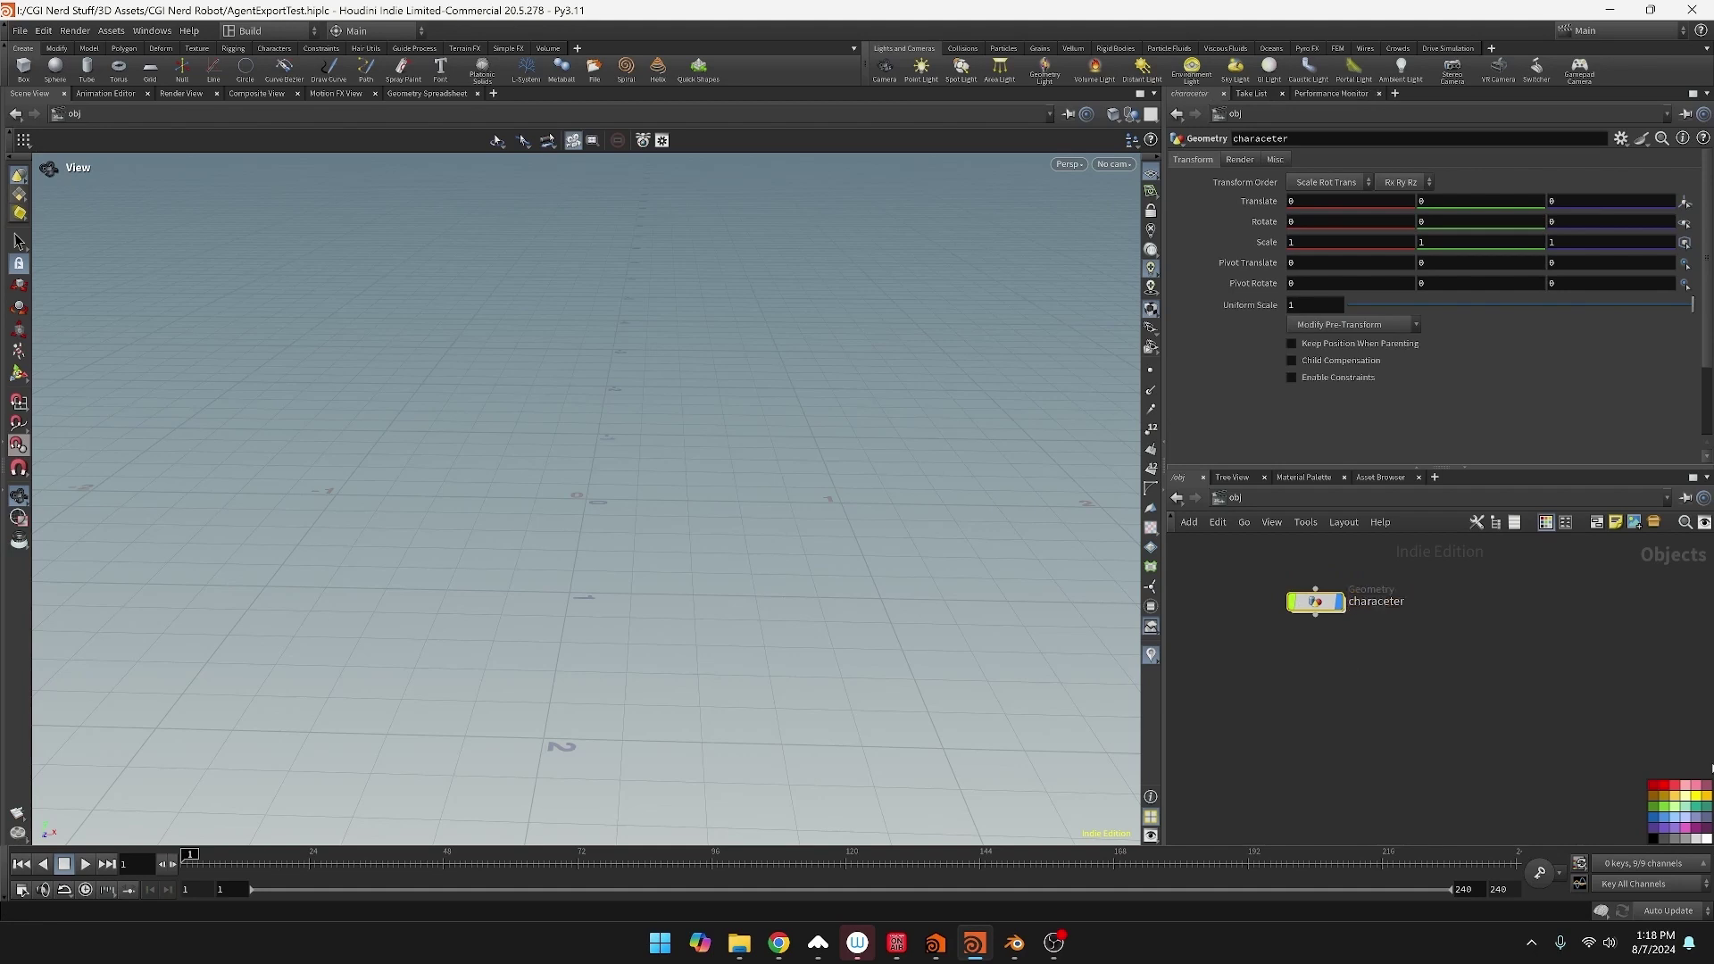
pyautogui.doubleClick(1316, 602)
pyautogui.press('Tab')
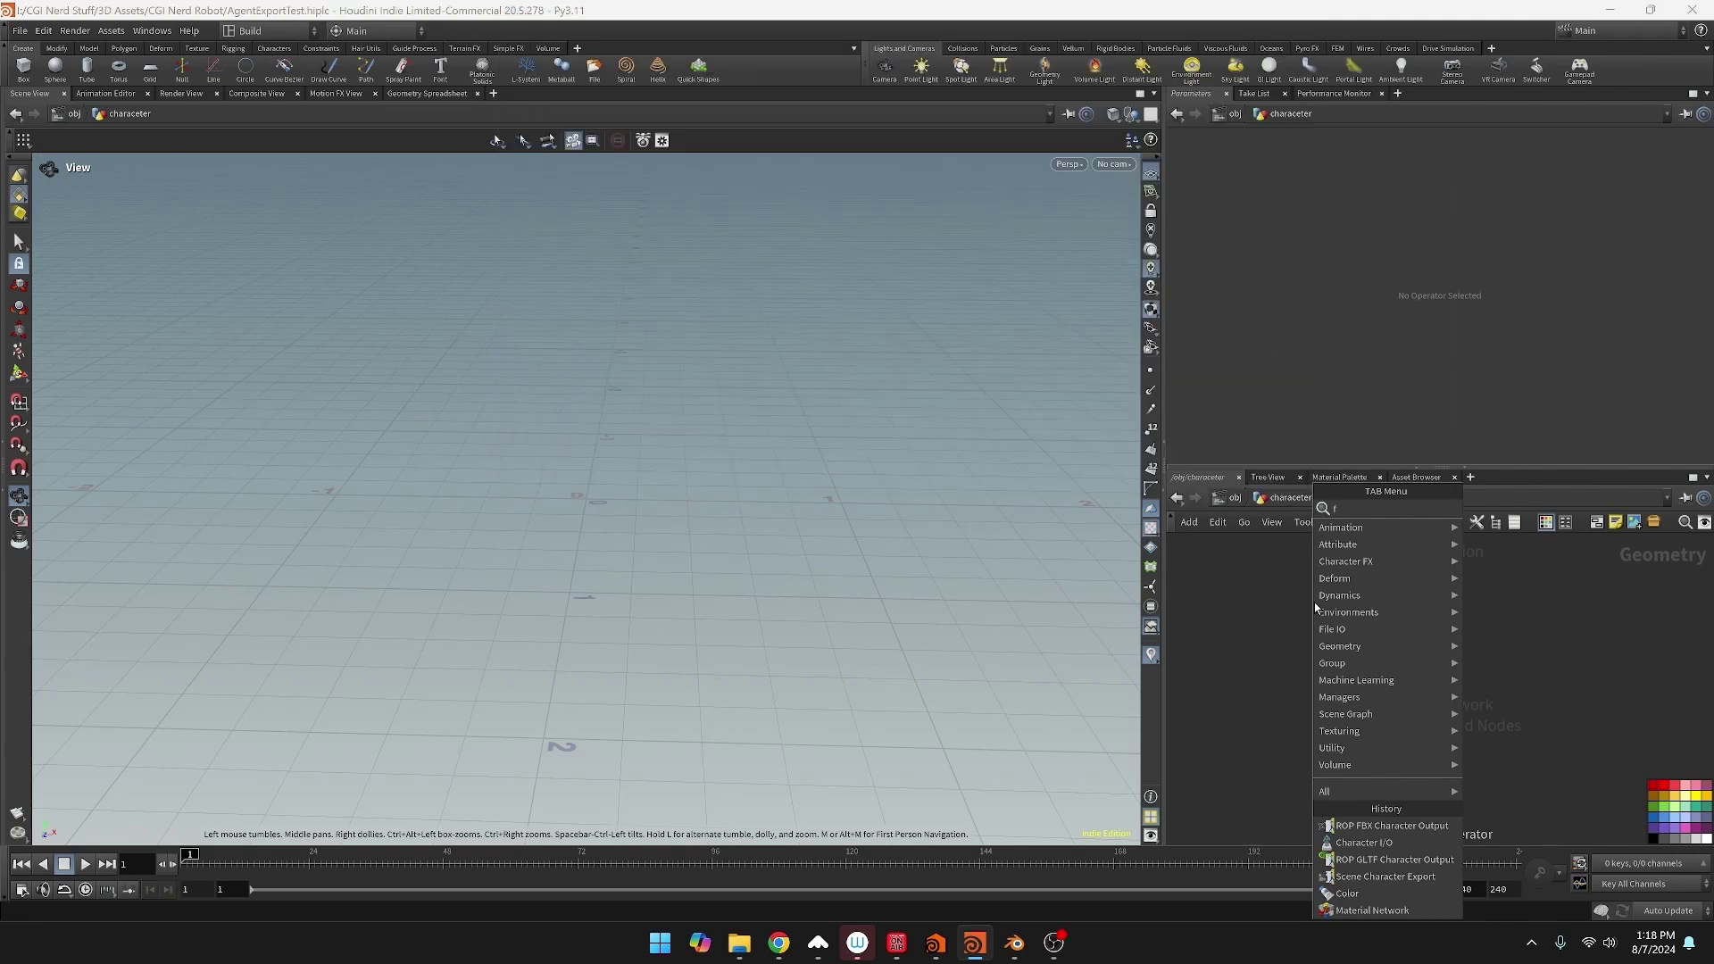
# Add an FBX Character Import loading New CGI Nerd Robot.fbx, then frame and orbit the robot
pyautogui.write('fbx c')
pyautogui.press('Return')
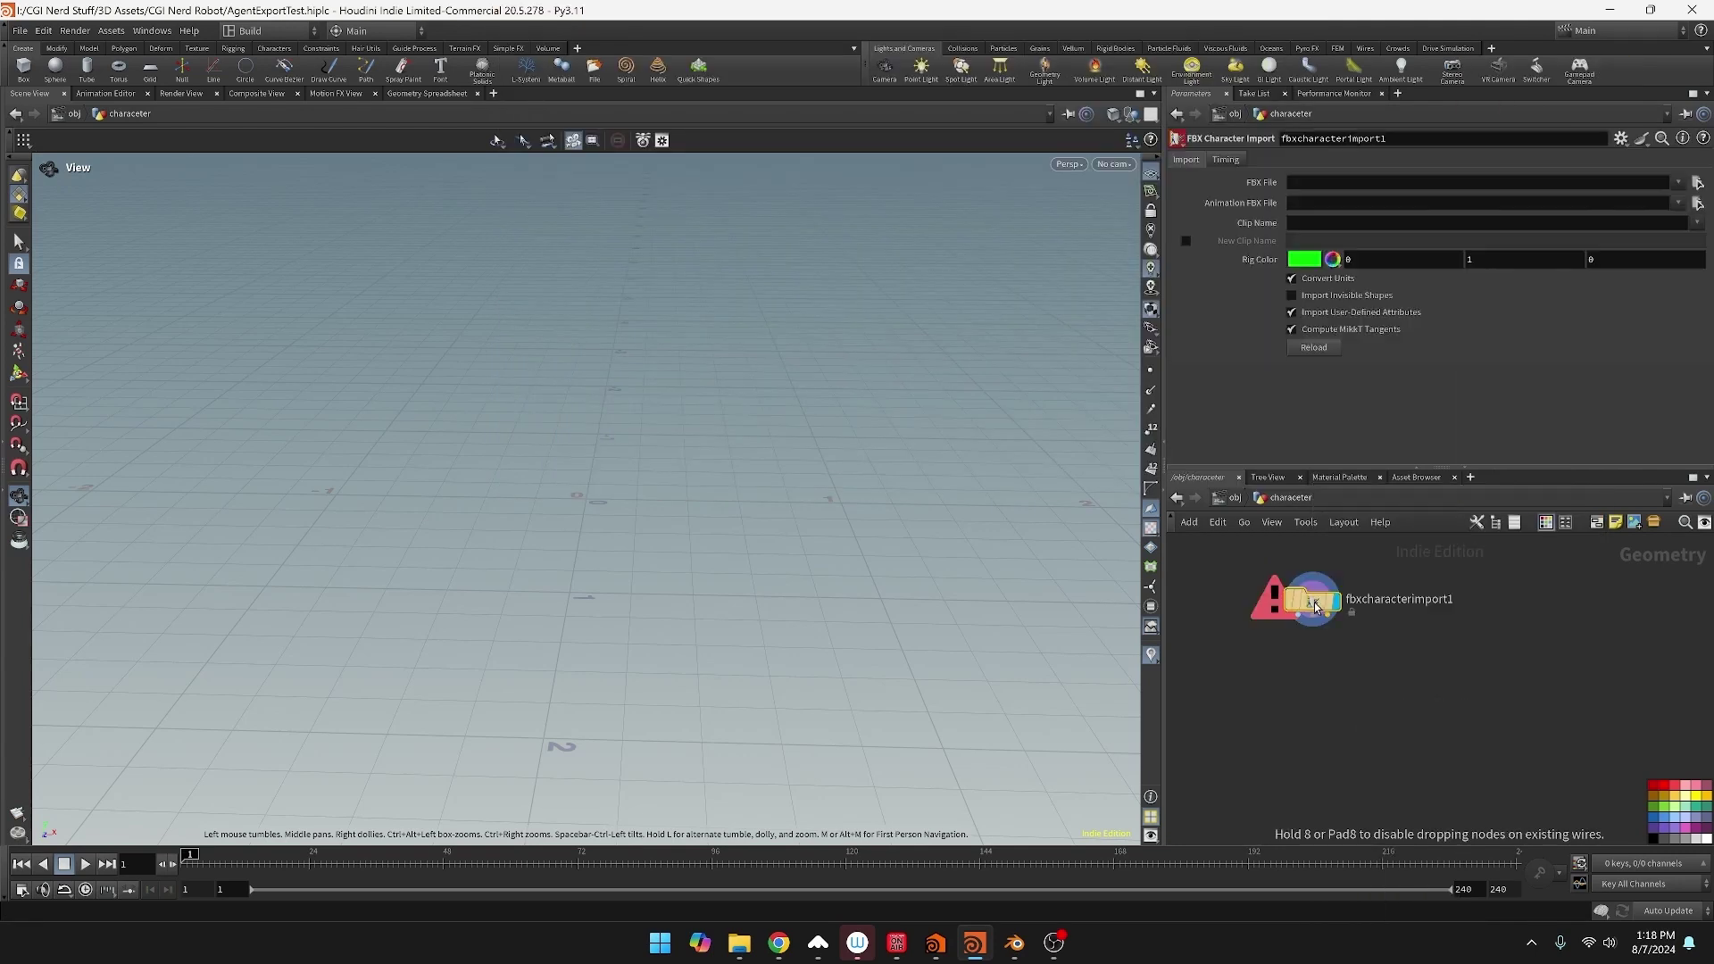
pyautogui.click(1696, 181)
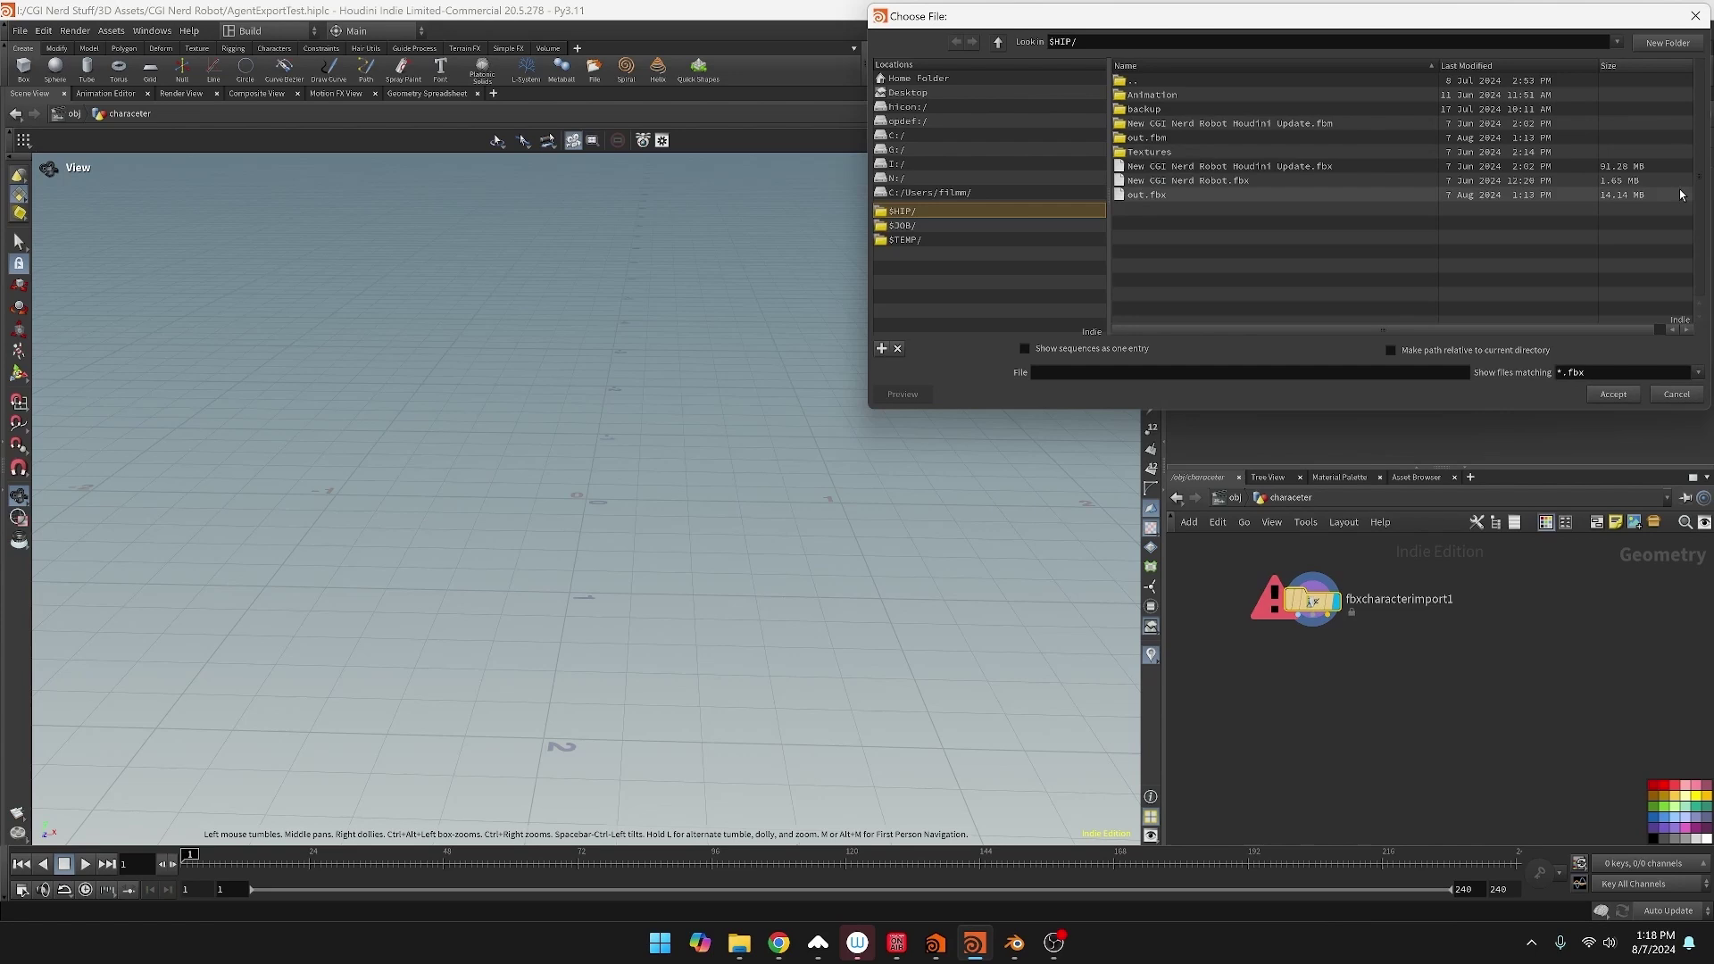
pyautogui.doubleClick(1187, 182)
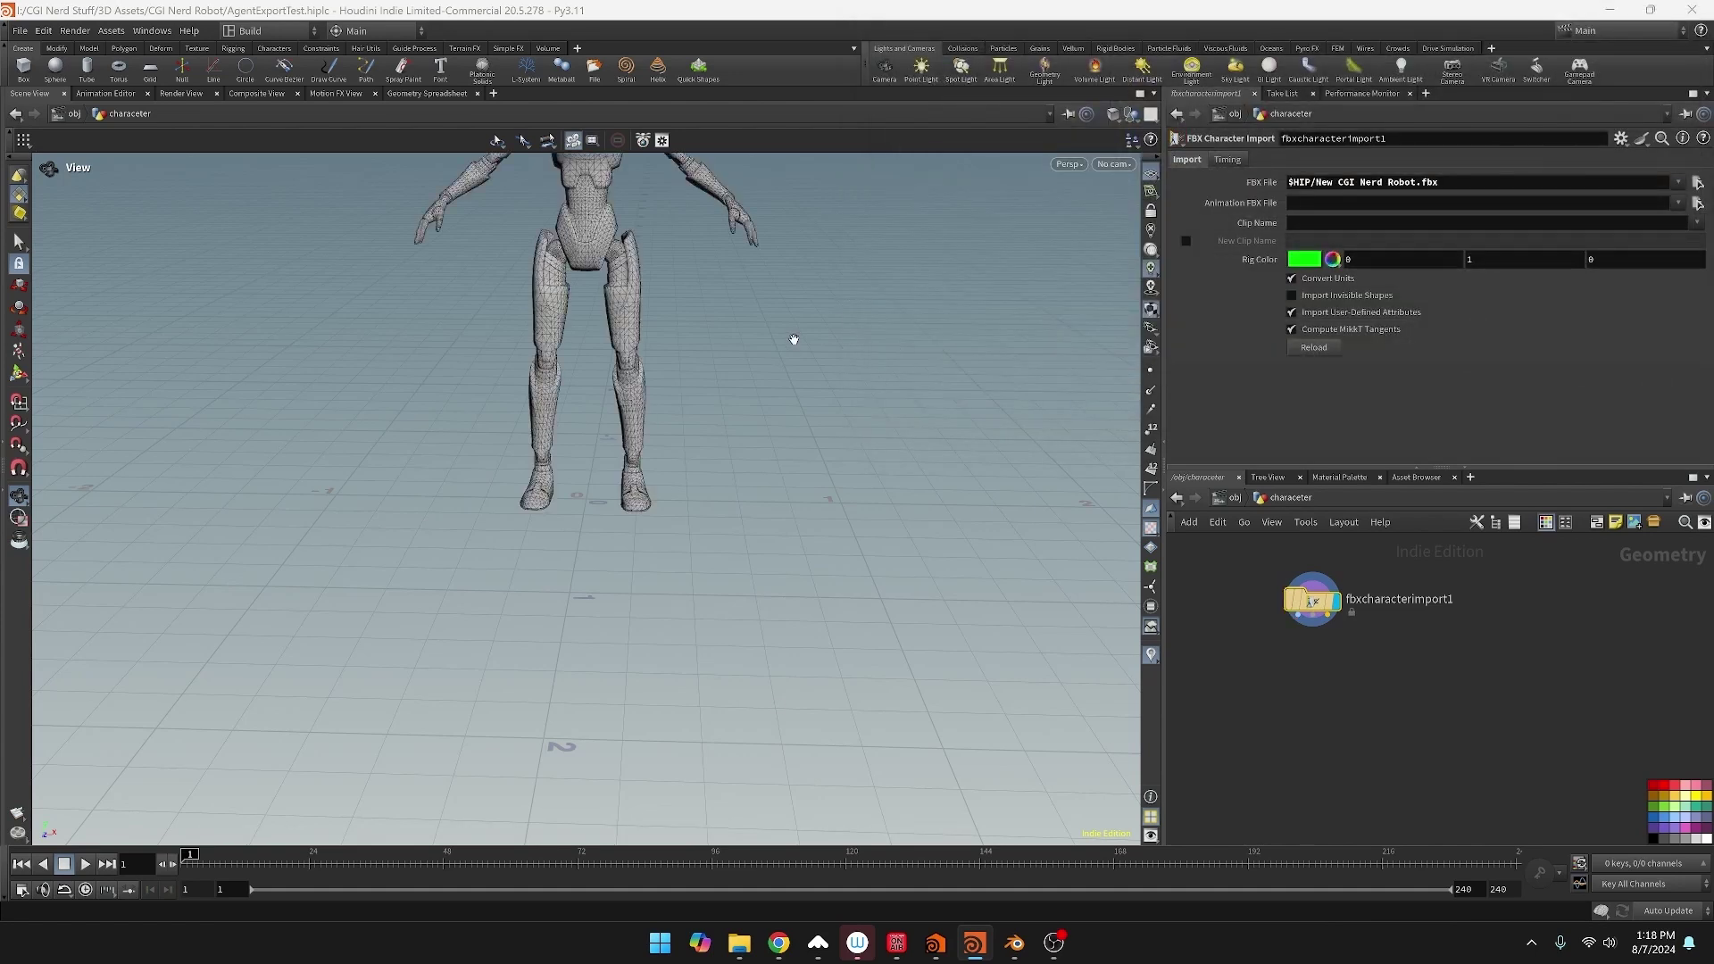
pyautogui.press('f')
pyautogui.moveTo(836, 340)
pyautogui.mouseDown()
pyautogui.moveTo(628, 380)
pyautogui.moveTo(826, 324)
pyautogui.moveTo(501, 444)
pyautogui.moveTo(752, 380)
pyautogui.moveTo(689, 314)
pyautogui.moveTo(834, 363)
pyautogui.mouseUp()
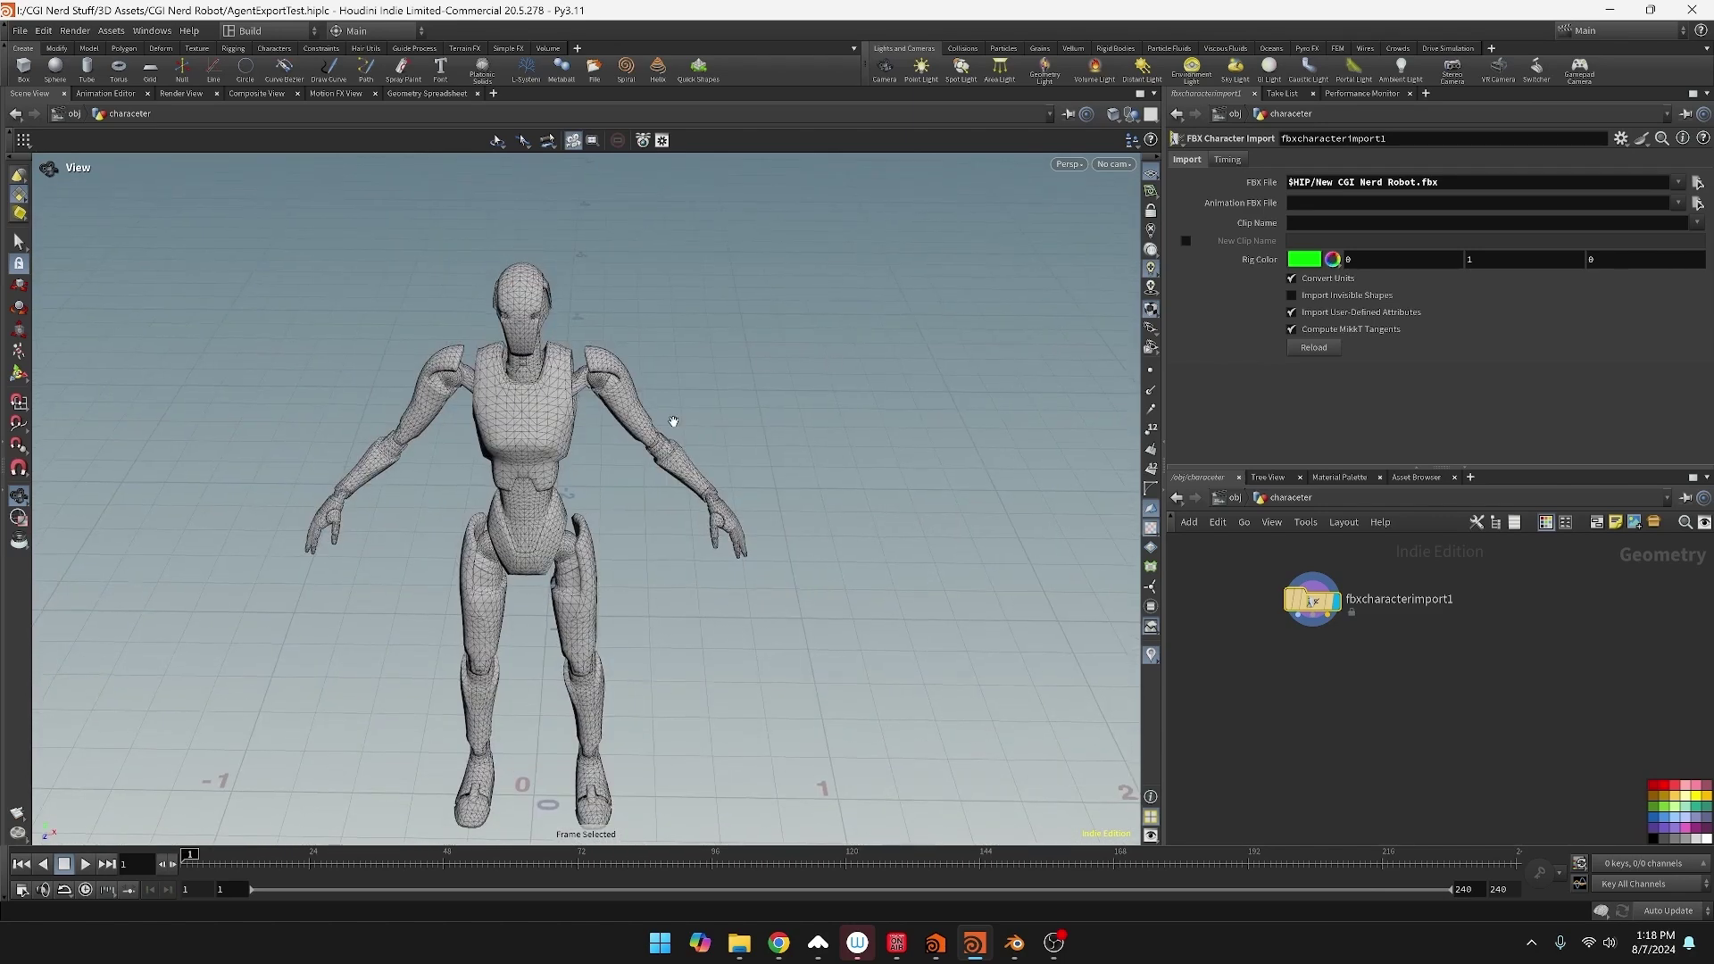
pyautogui.moveTo(541, 357); pyautogui.dragTo(563, 316)
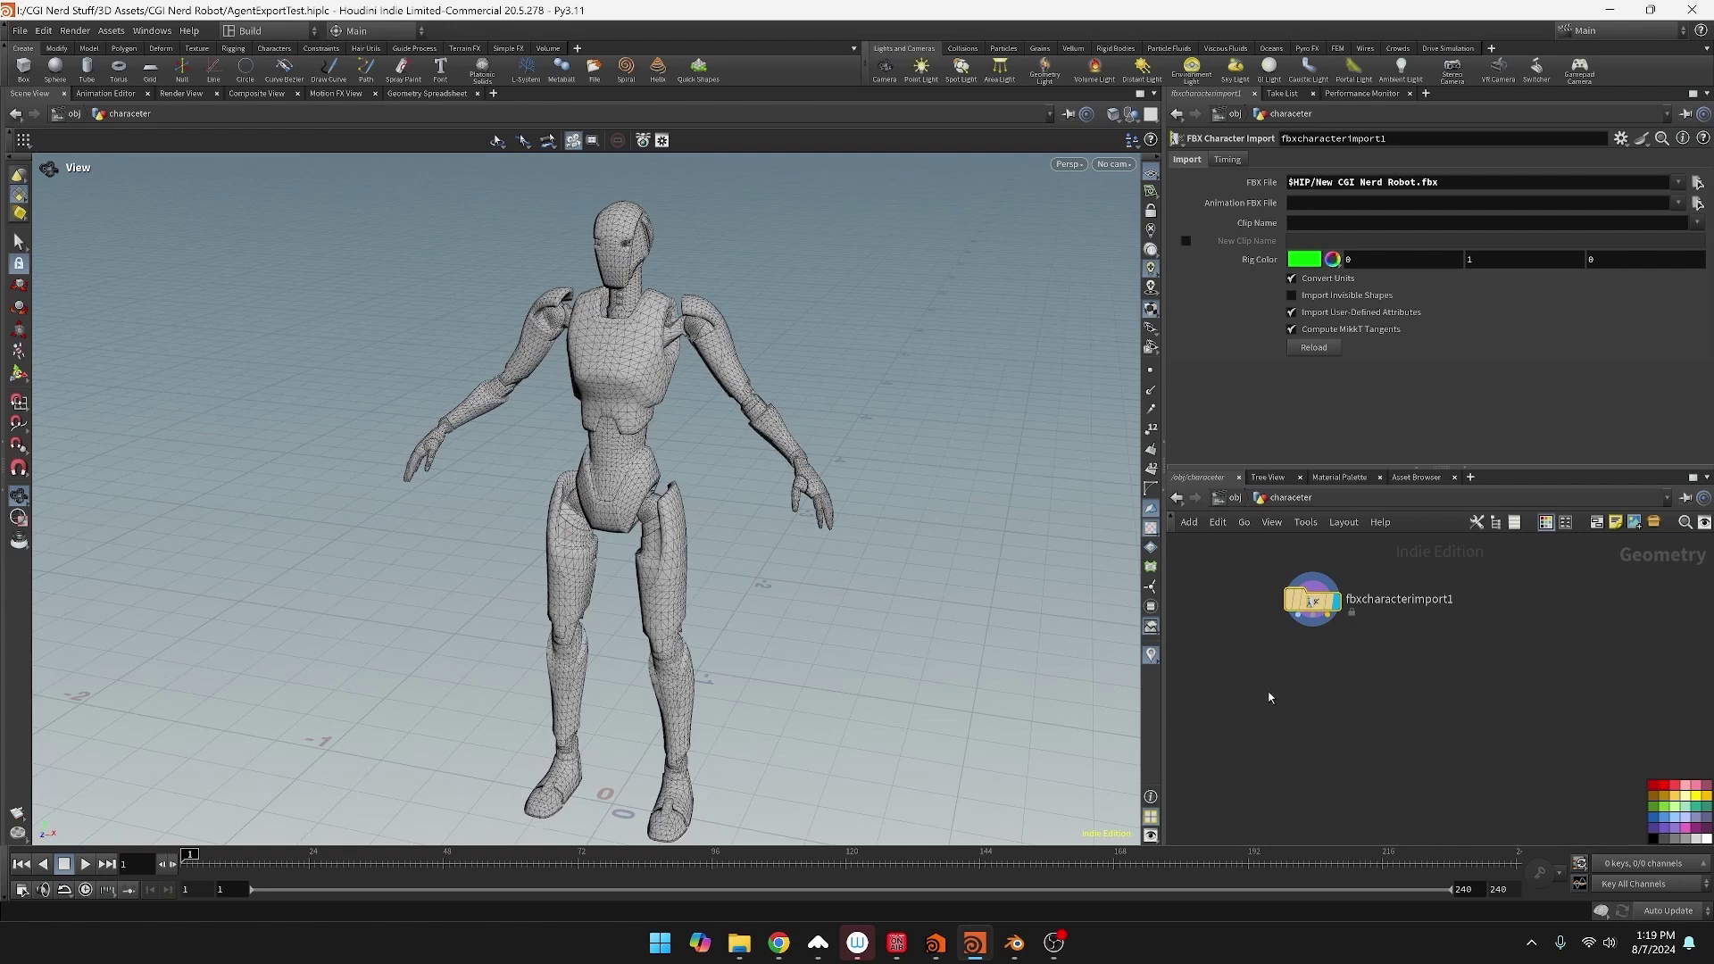
# Create a Material Network matnet1 and go inside it
pyautogui.press('Tab')
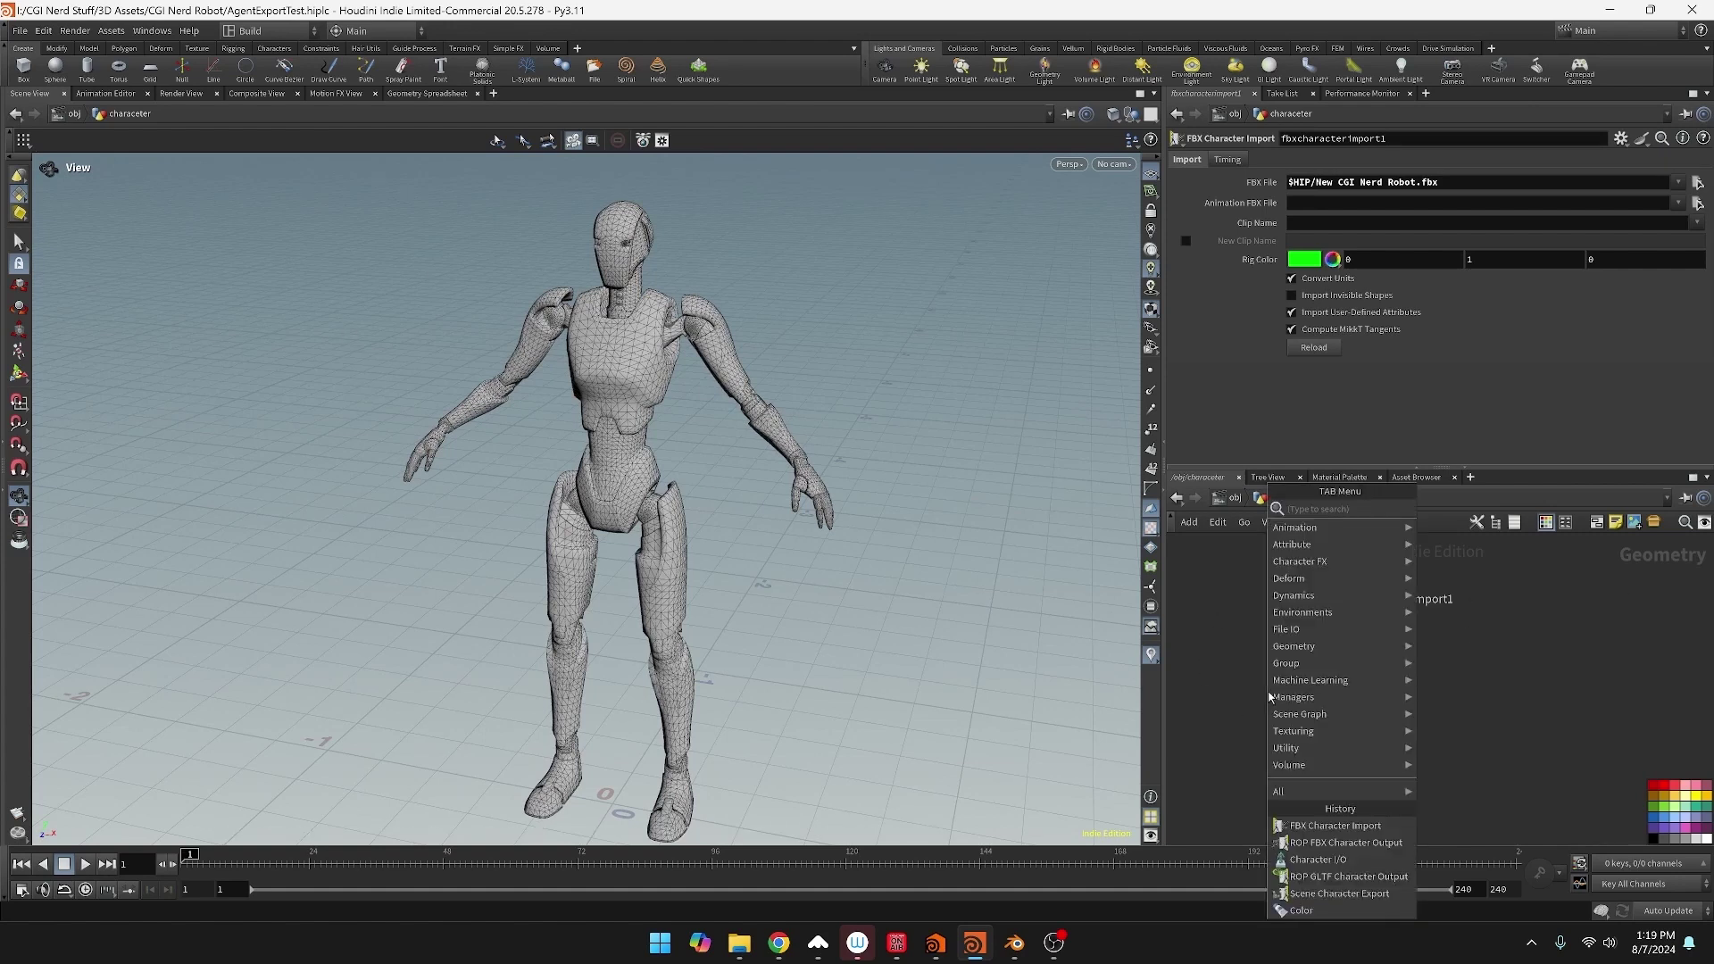
pyautogui.write('matnet')
pyautogui.press('Return')
pyautogui.click(1271, 697)
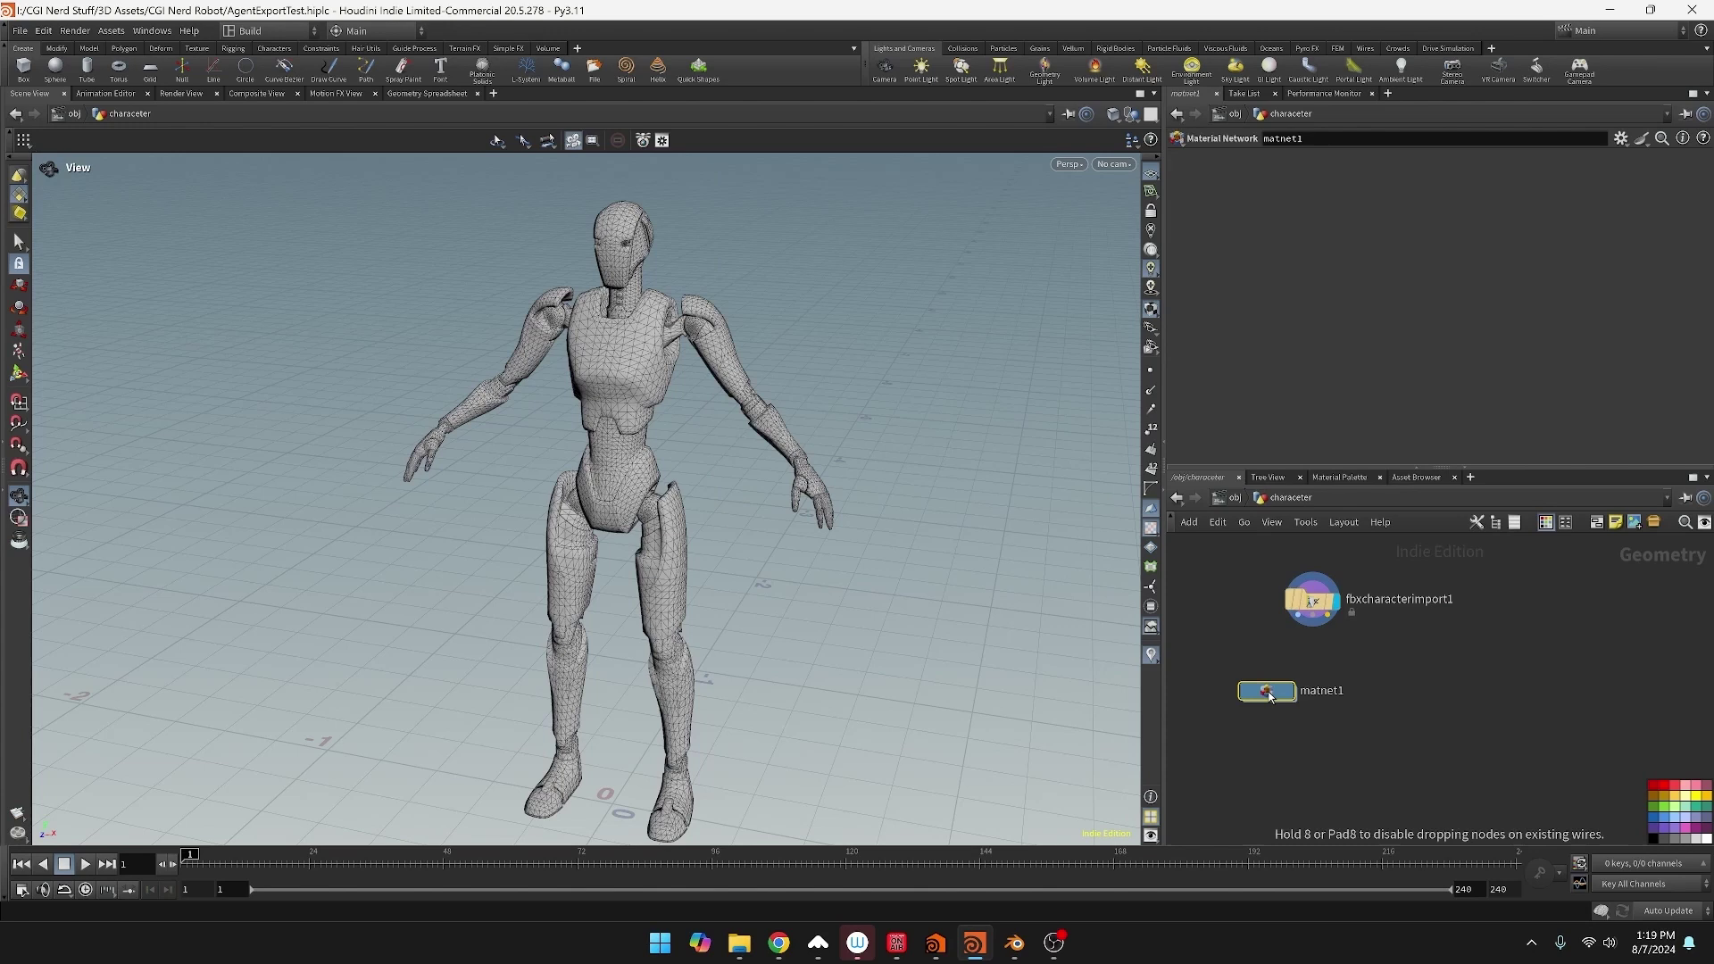
pyautogui.doubleClick(1269, 694)
# Add a Principled Shader node inside matnet1
pyautogui.press('Tab')
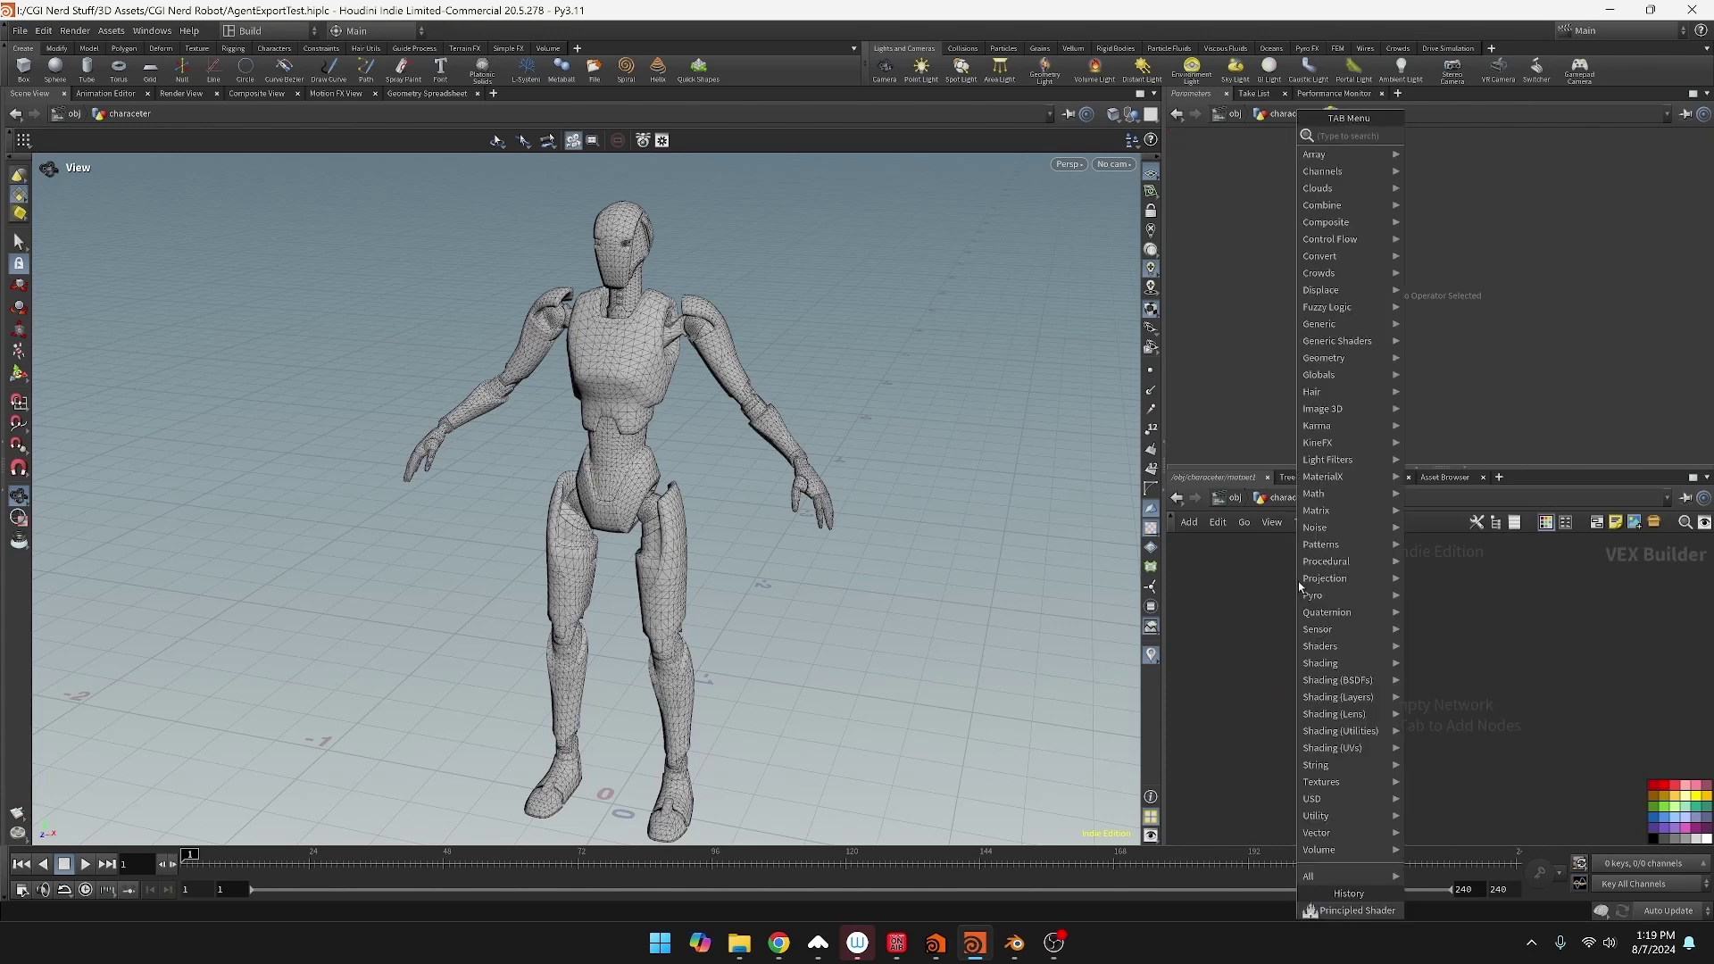
pyautogui.write('prima')
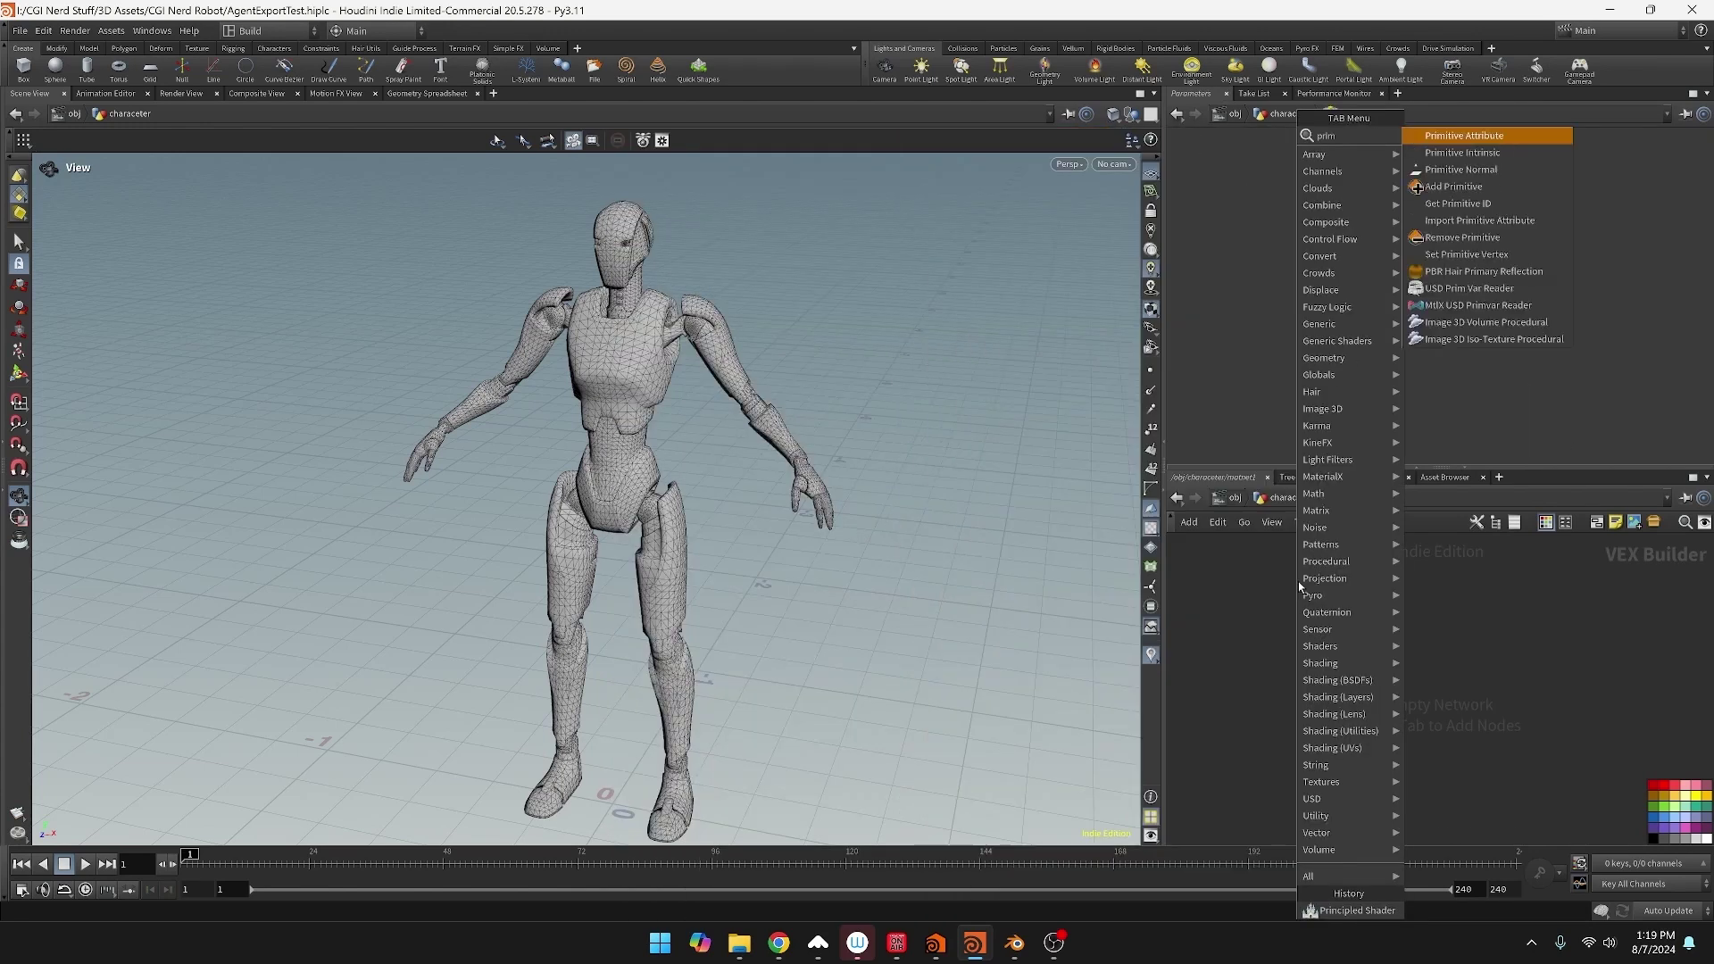
pyautogui.press('BackSpace')
pyautogui.press('BackSpace')
pyautogui.press('BackSpace')
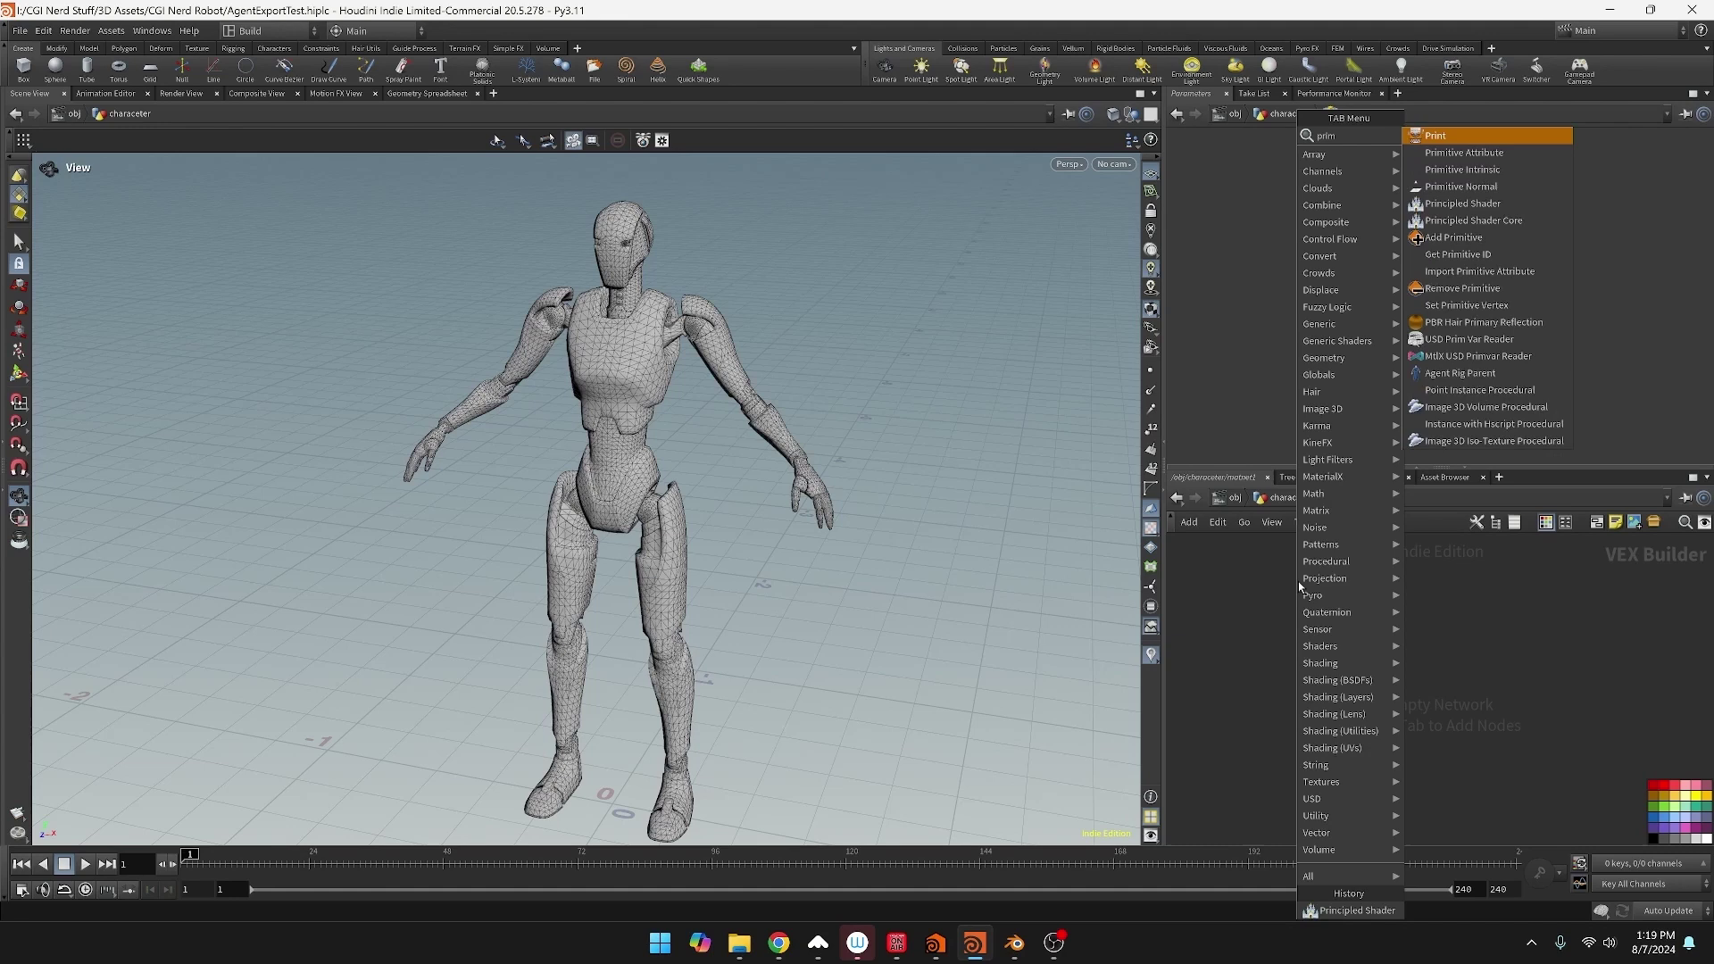
pyautogui.write('int')
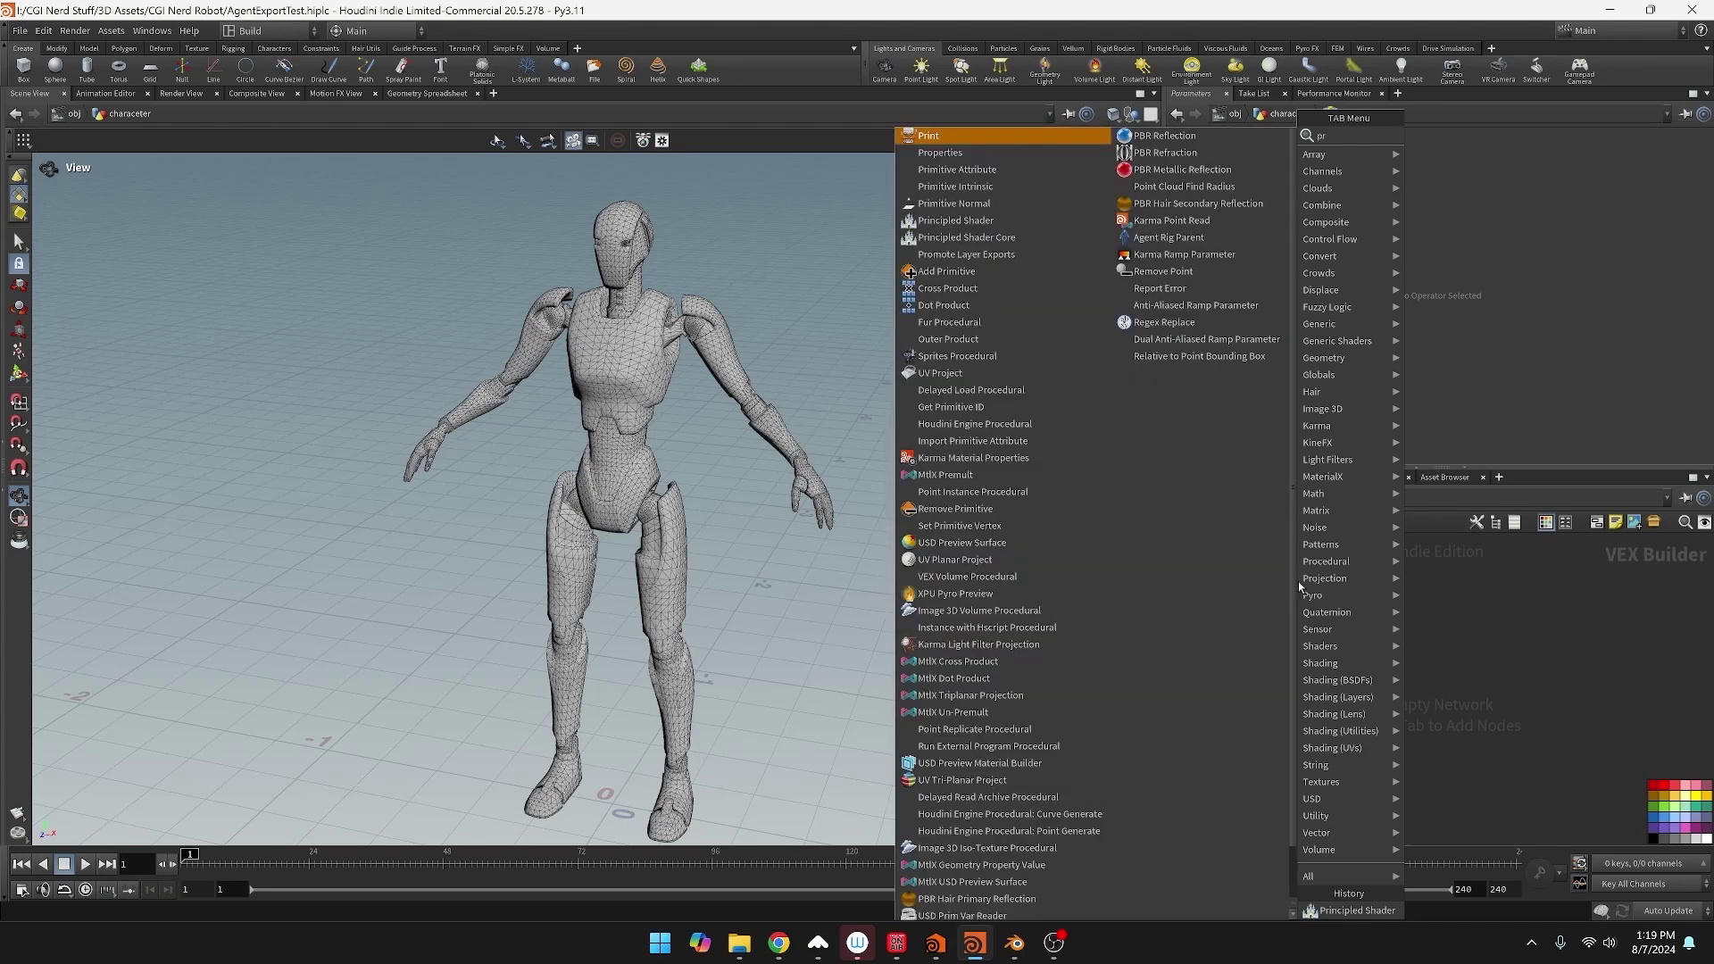
pyautogui.press('Return')
# Place principledshader1 and set its Base Color texture to Textures/3/Robot13_BaseColor.png
pyautogui.click(1298, 582)
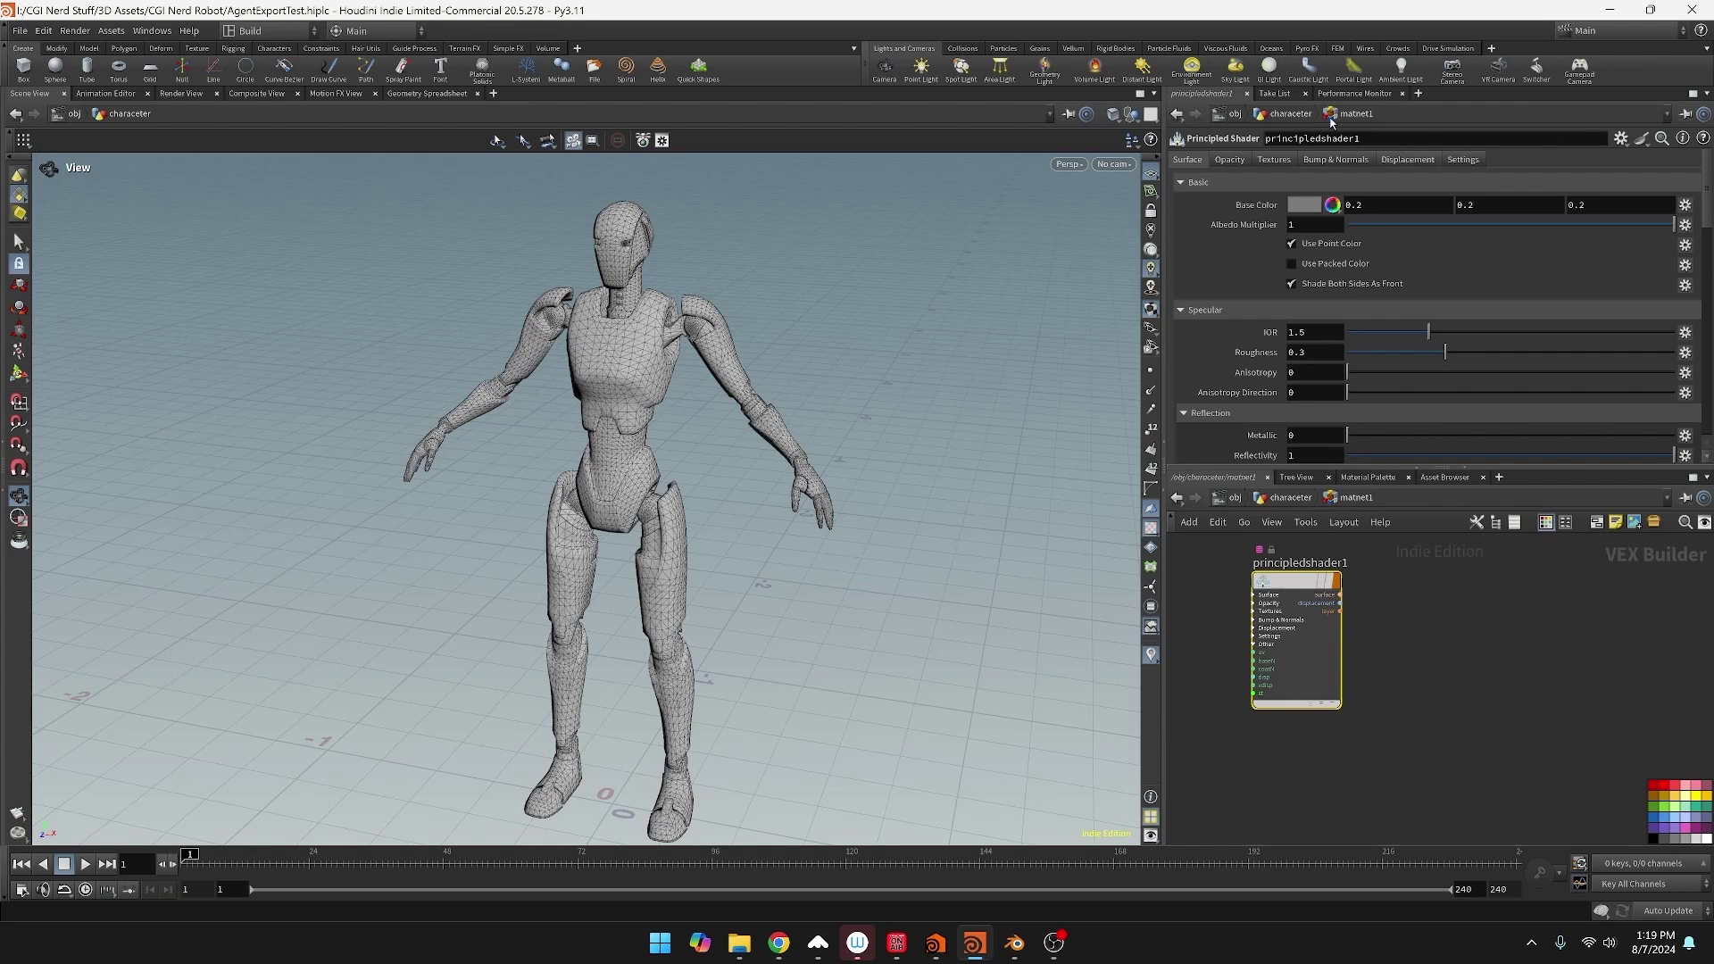
pyautogui.click(1272, 158)
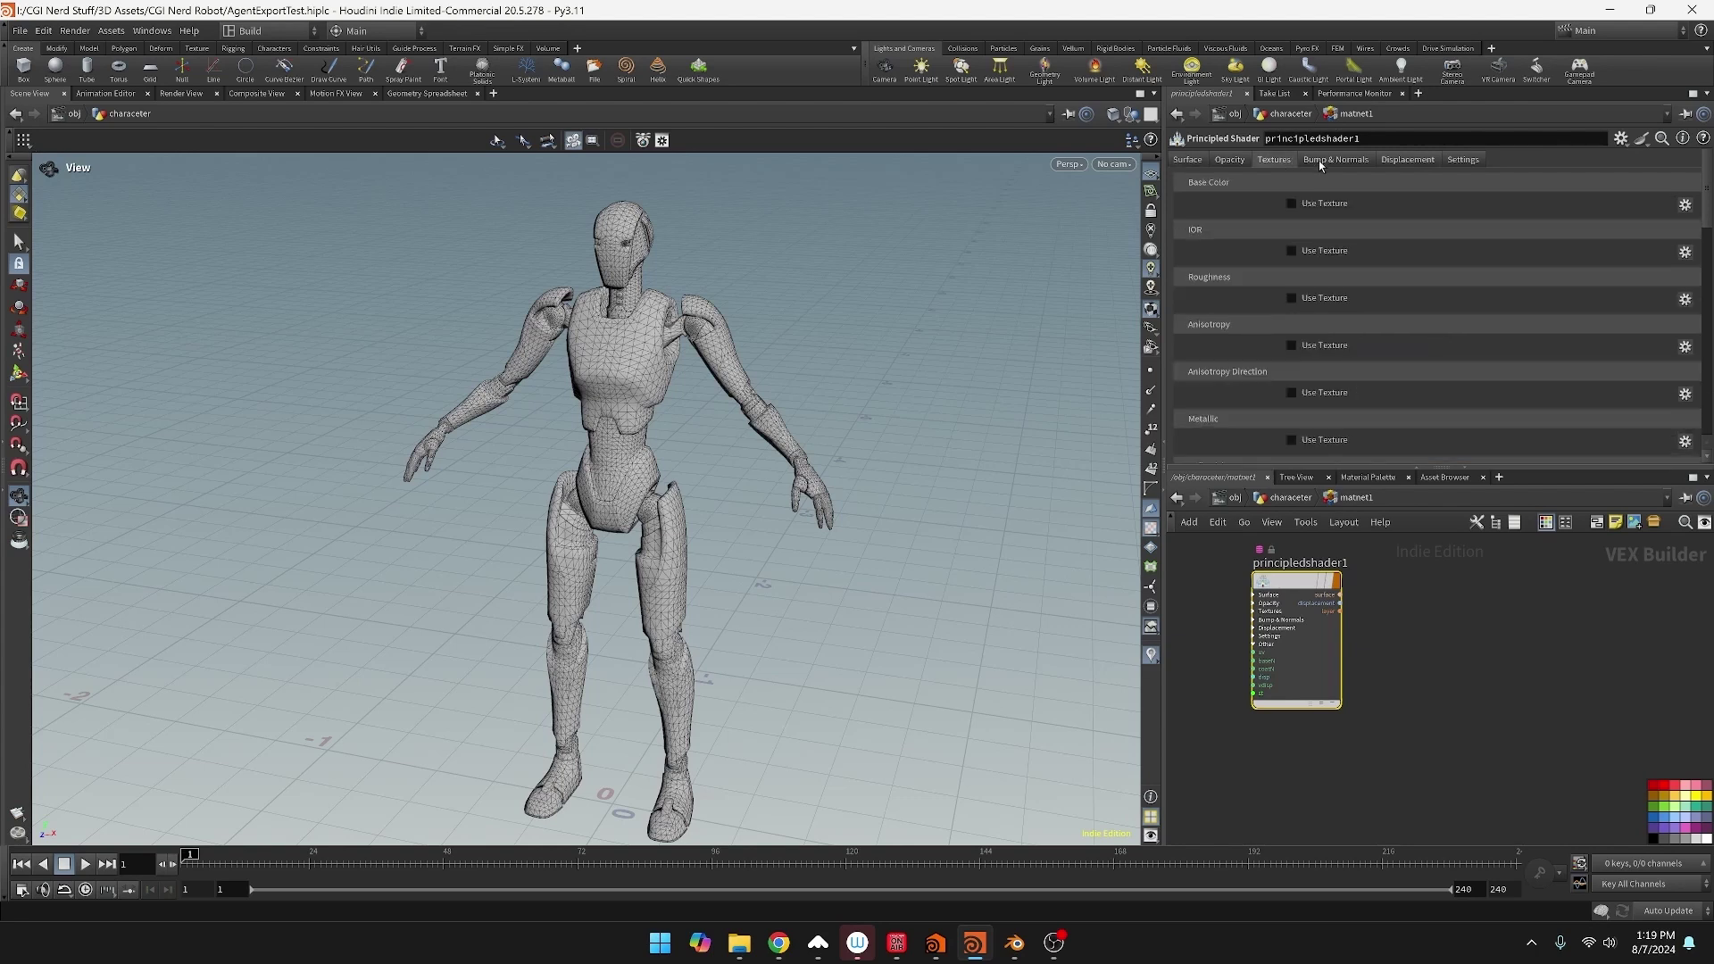
pyautogui.click(1290, 204)
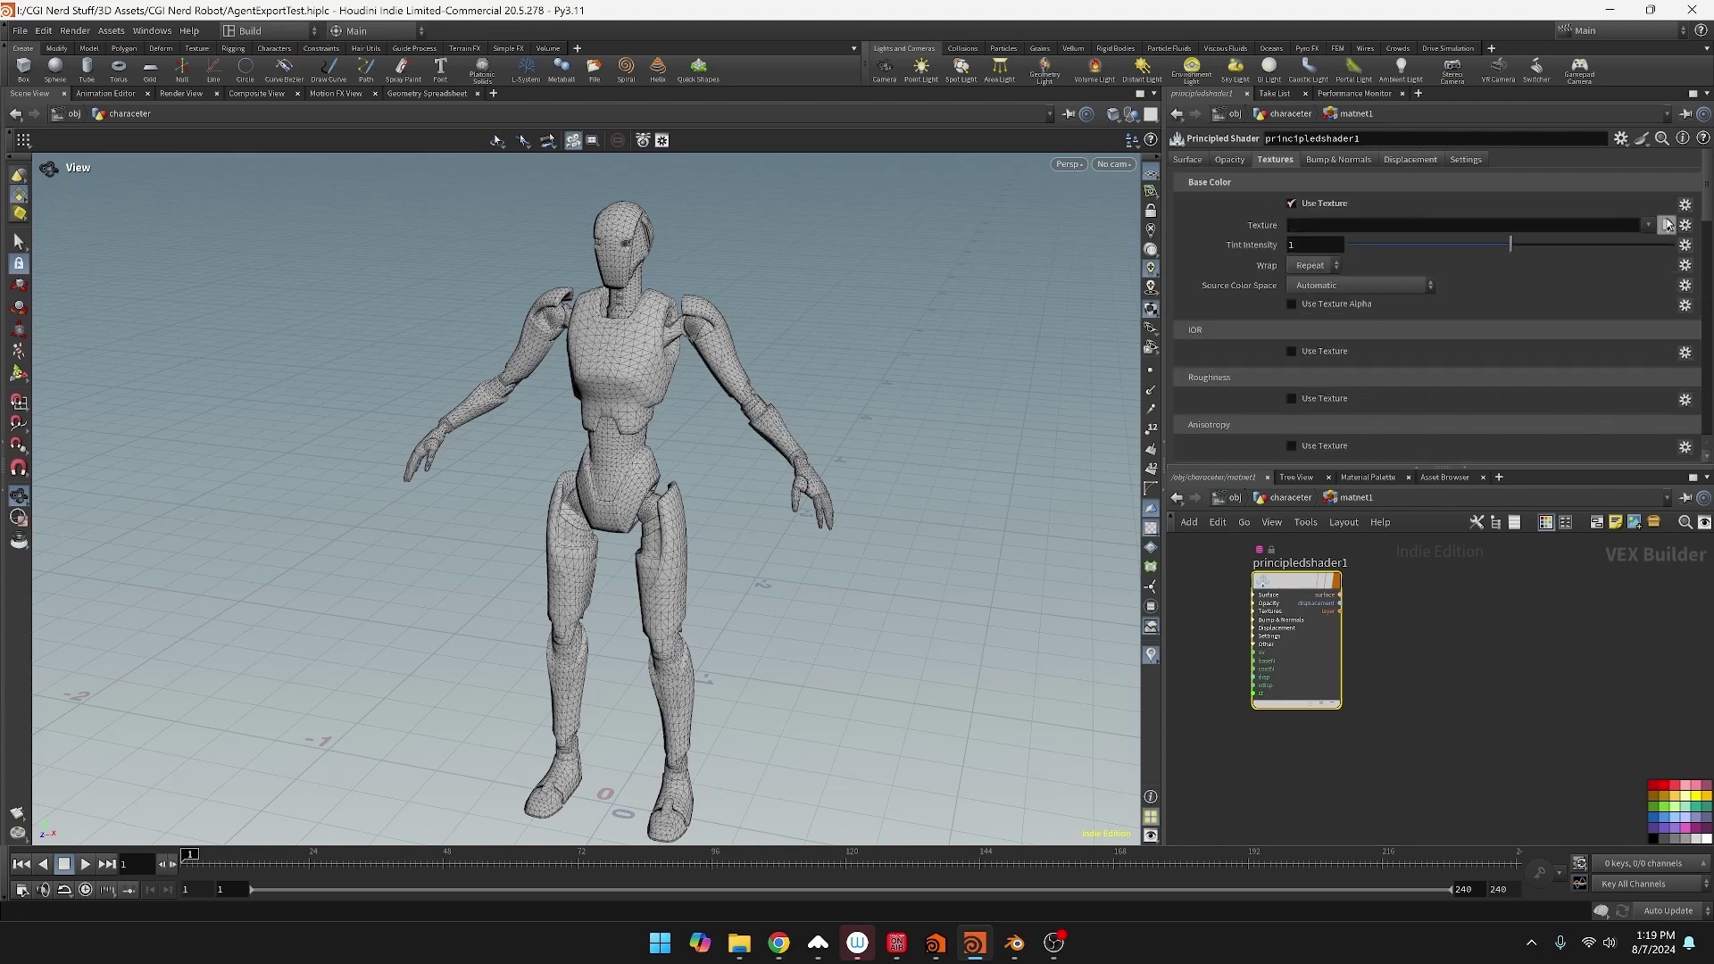
pyautogui.click(1666, 225)
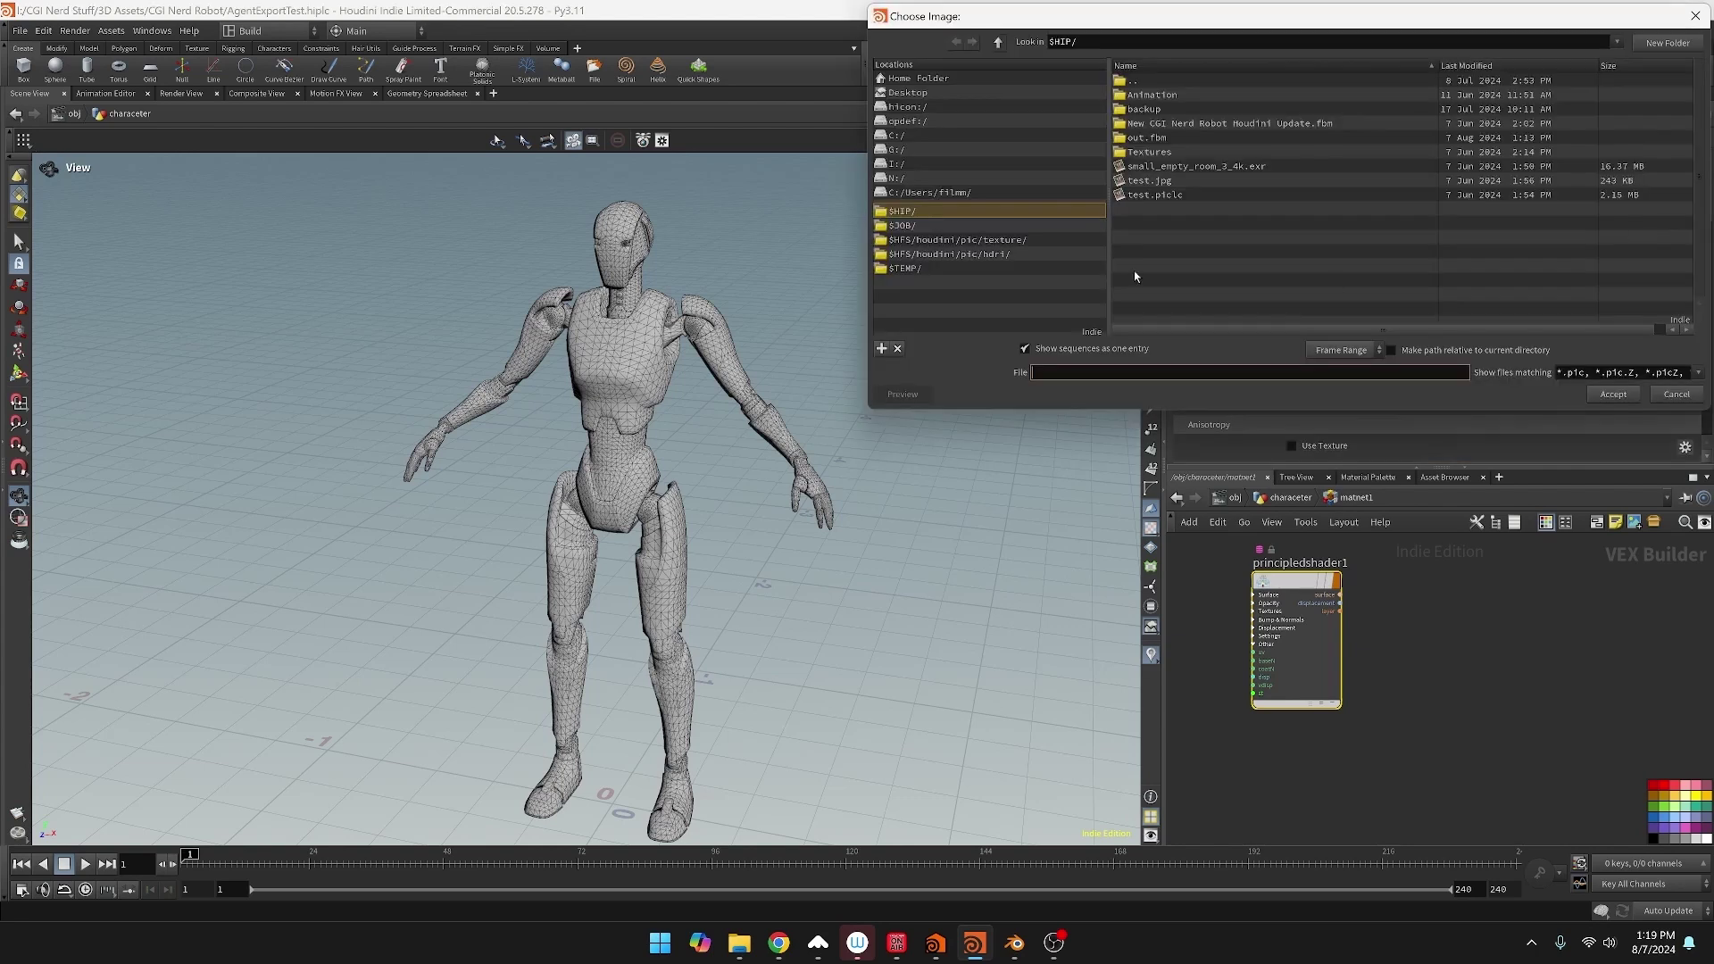
pyautogui.doubleClick(1150, 151)
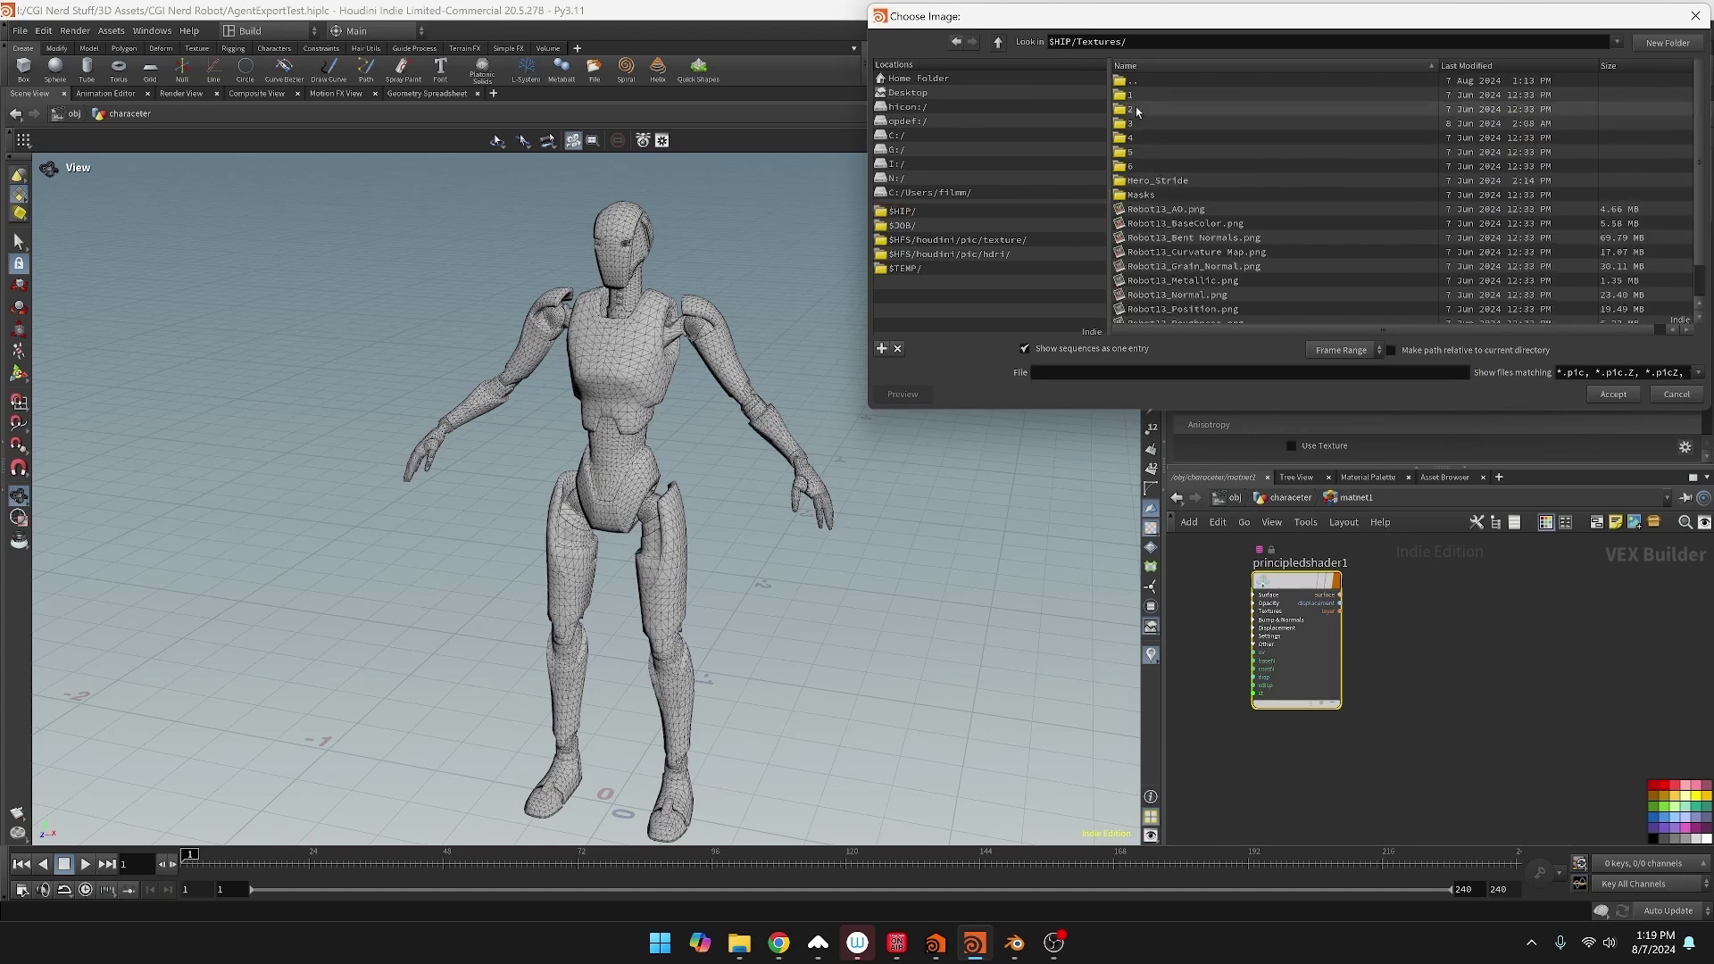
pyautogui.doubleClick(1135, 123)
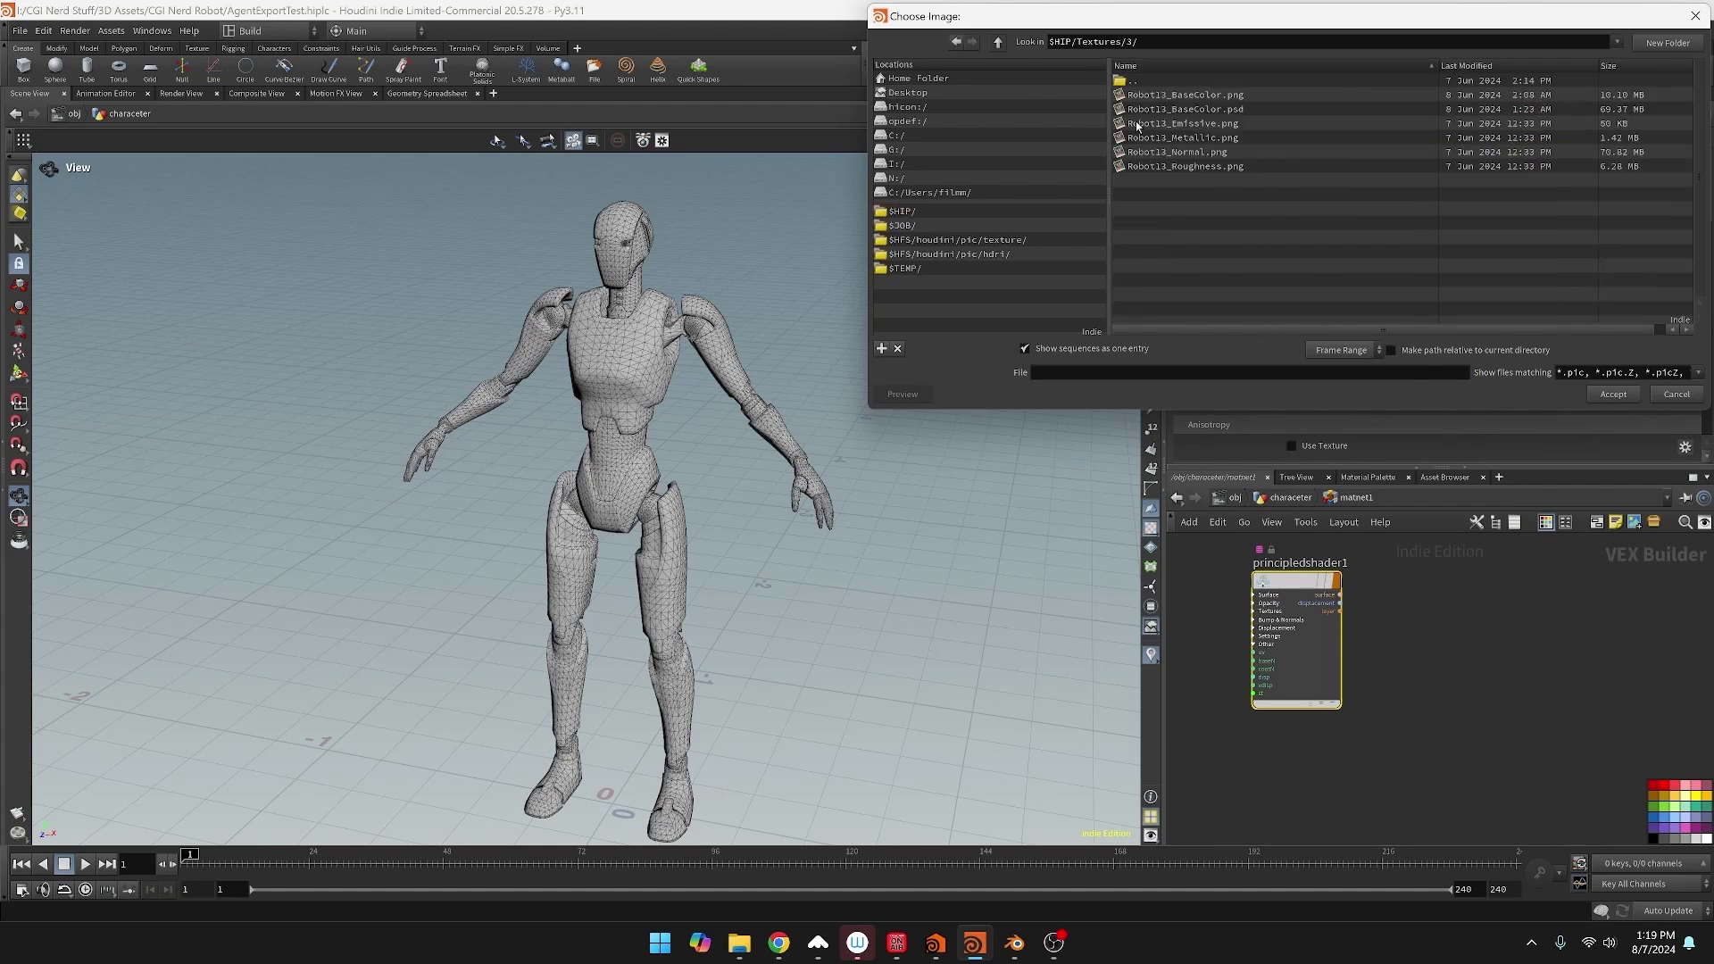
pyautogui.click(1184, 96)
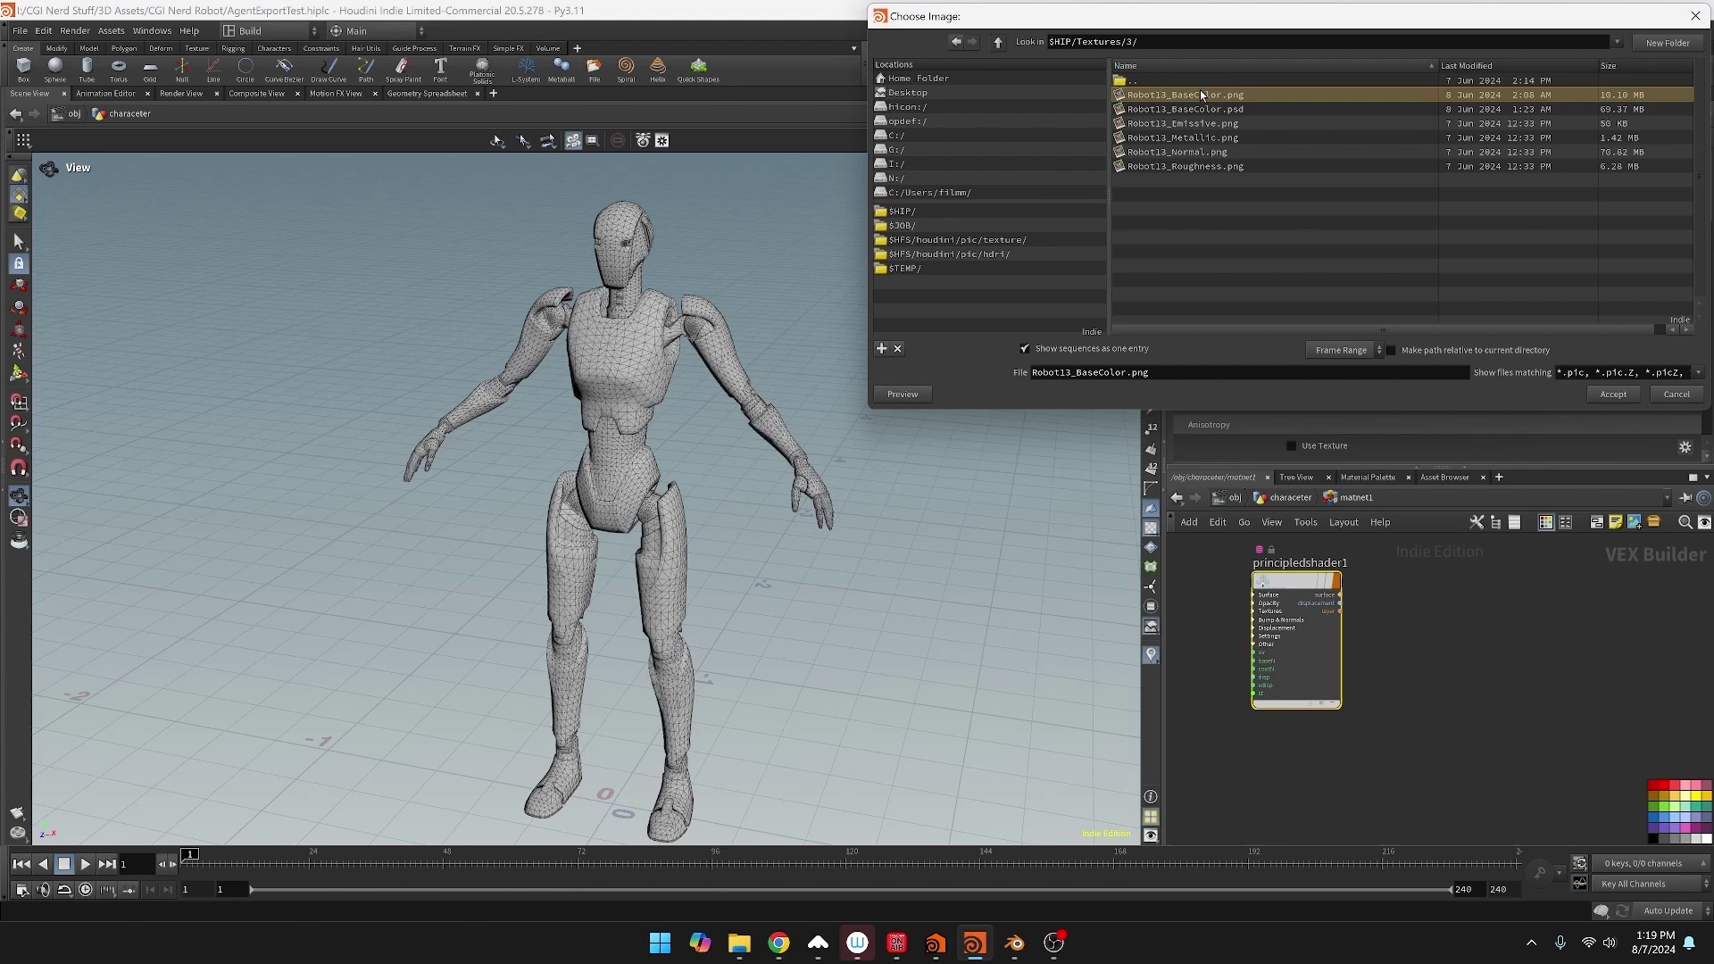
pyautogui.doubleClick(1200, 93)
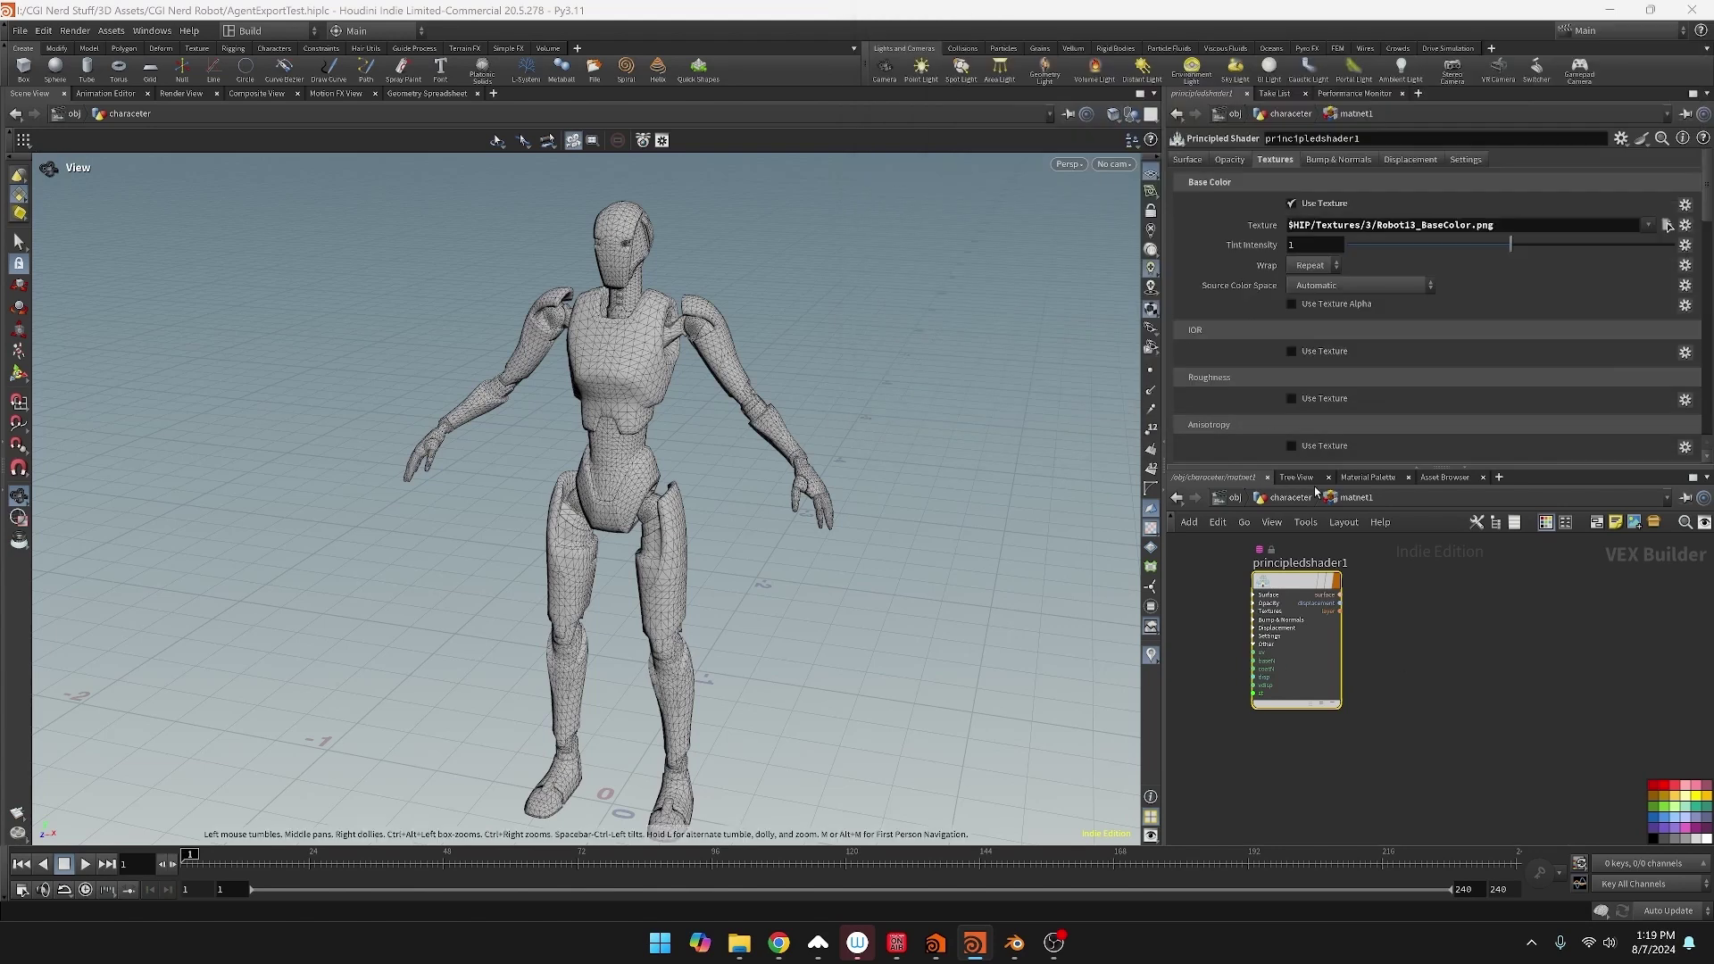
# Back at characeter level, add a Material node below fbxcharacterimport1 and display it
pyautogui.click(1285, 503)
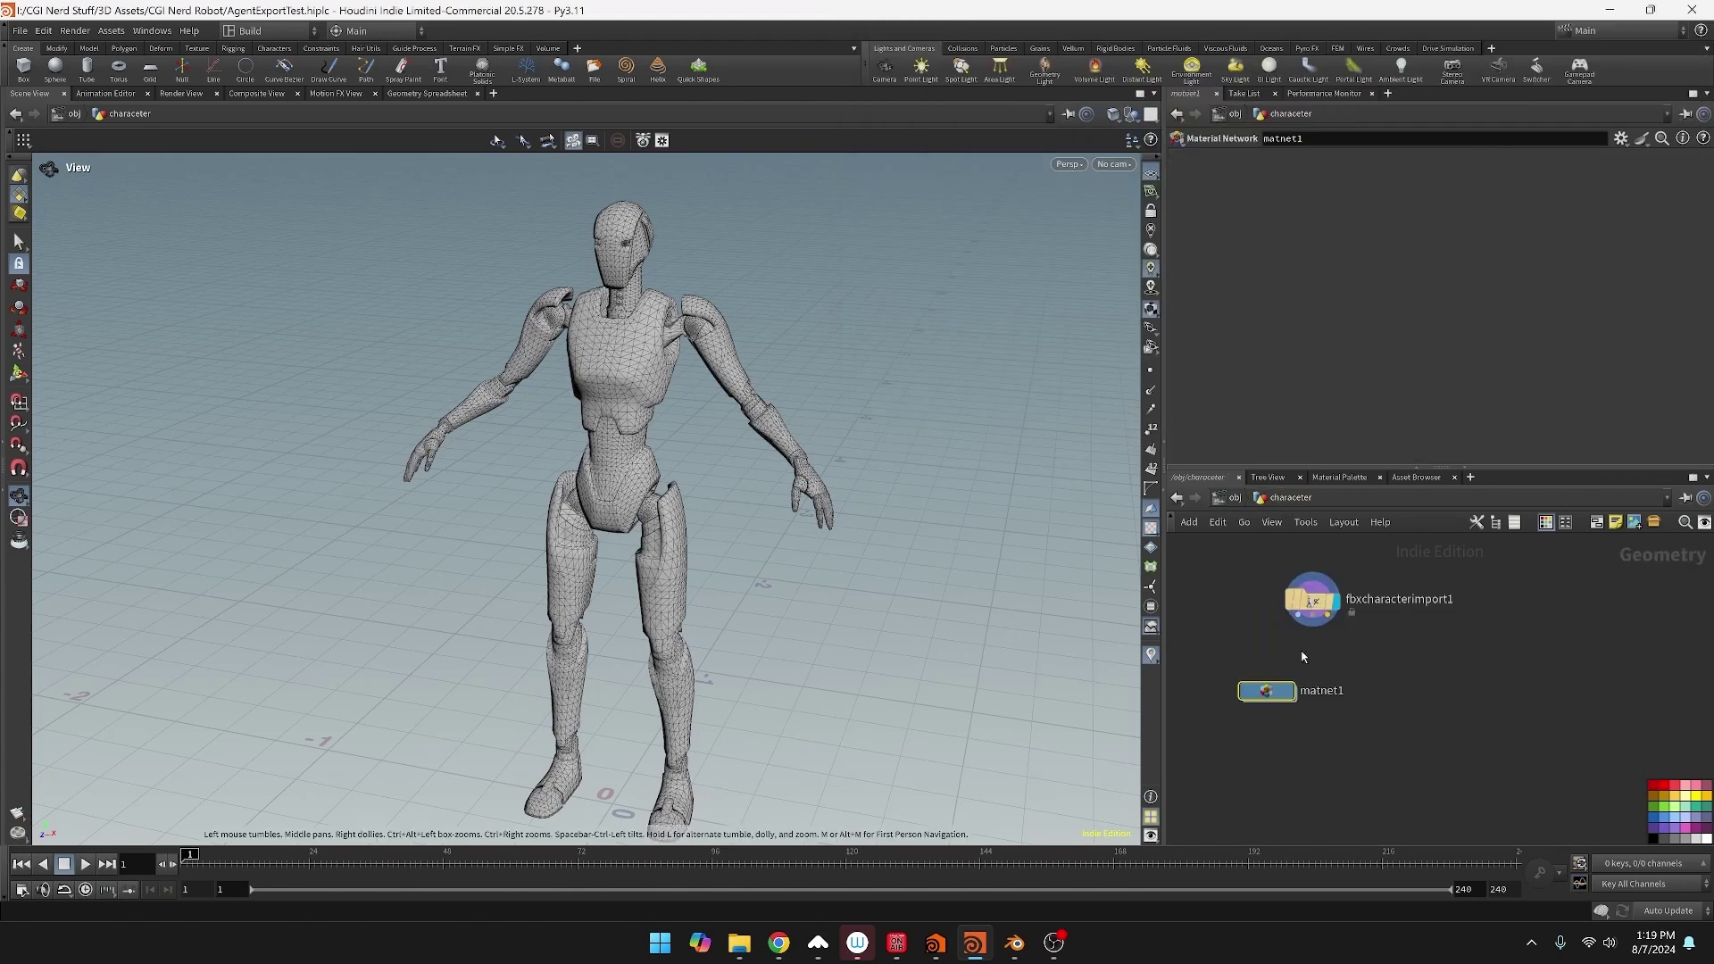
pyautogui.moveTo(1312, 601); pyautogui.dragTo(1350, 600)
pyautogui.press('Tab')
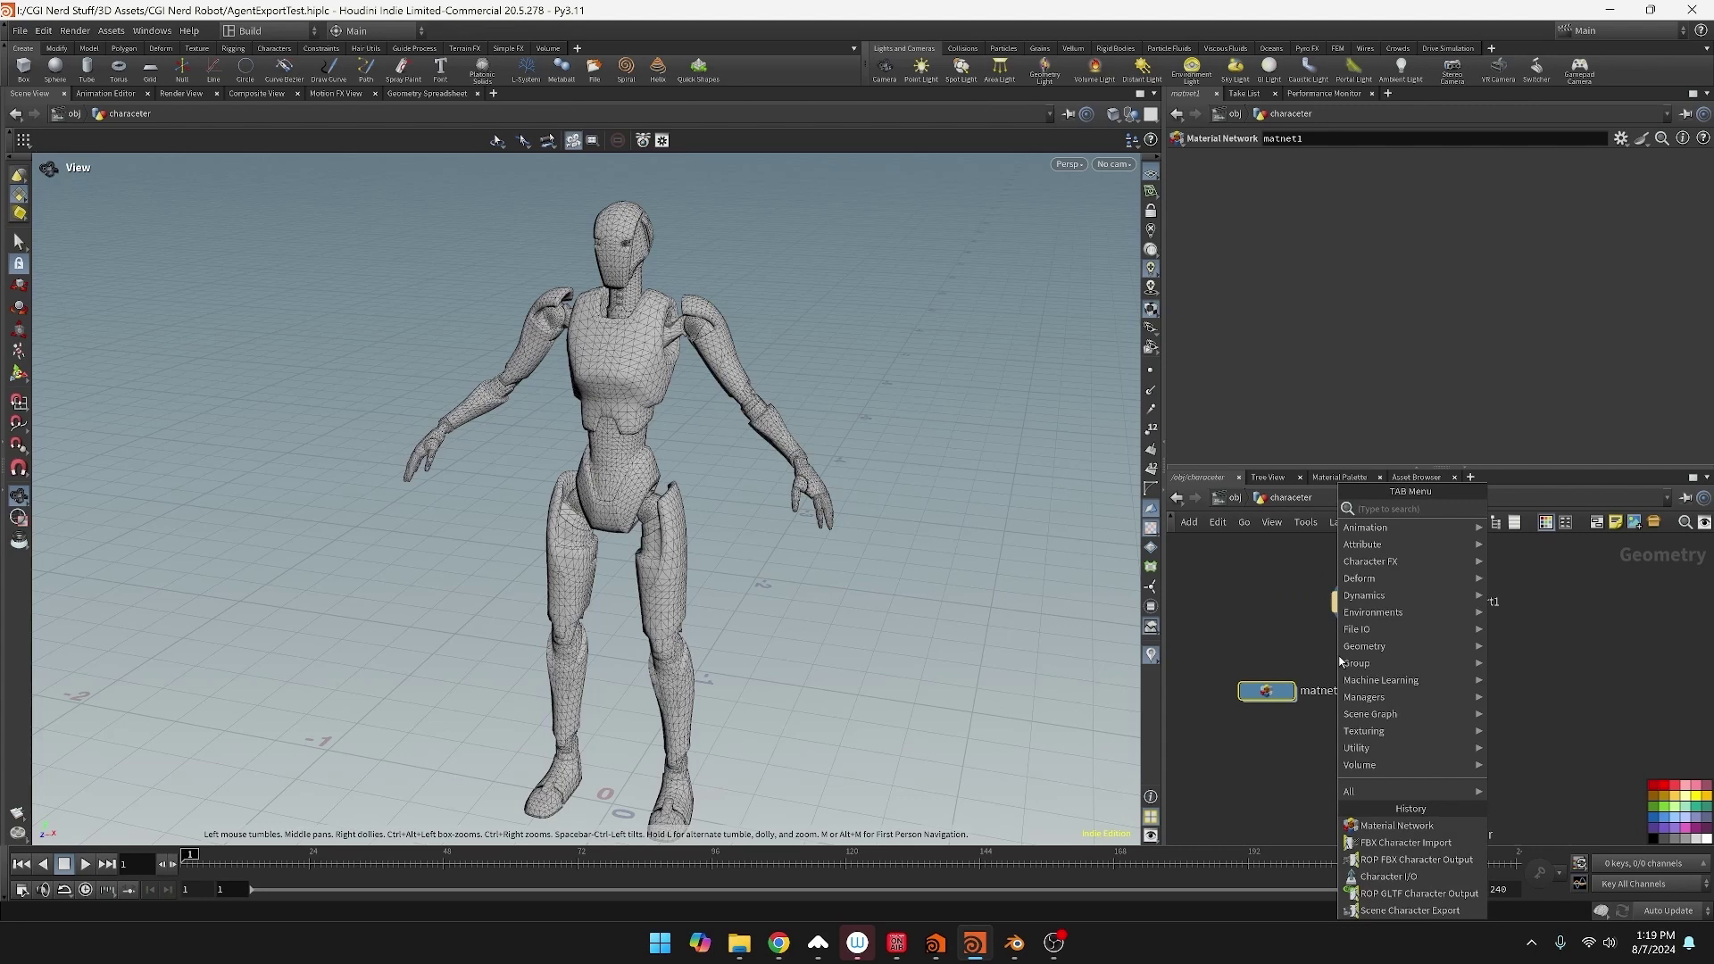
pyautogui.write('mater')
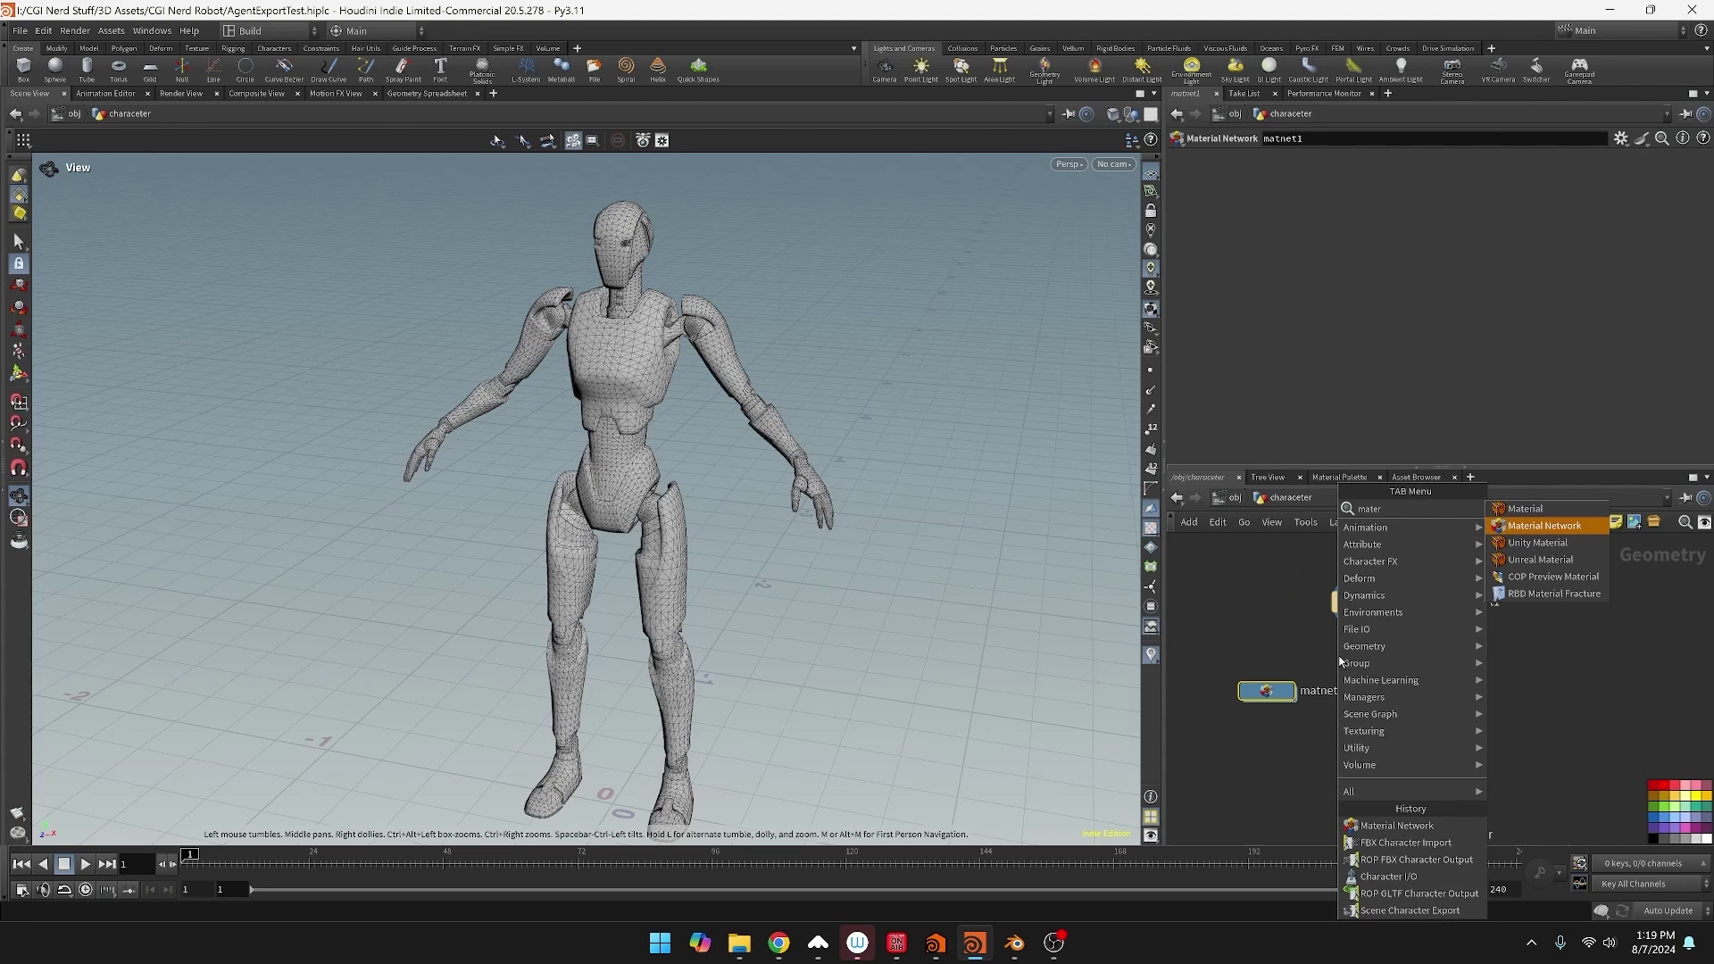
pyautogui.press('Return')
pyautogui.click(1339, 659)
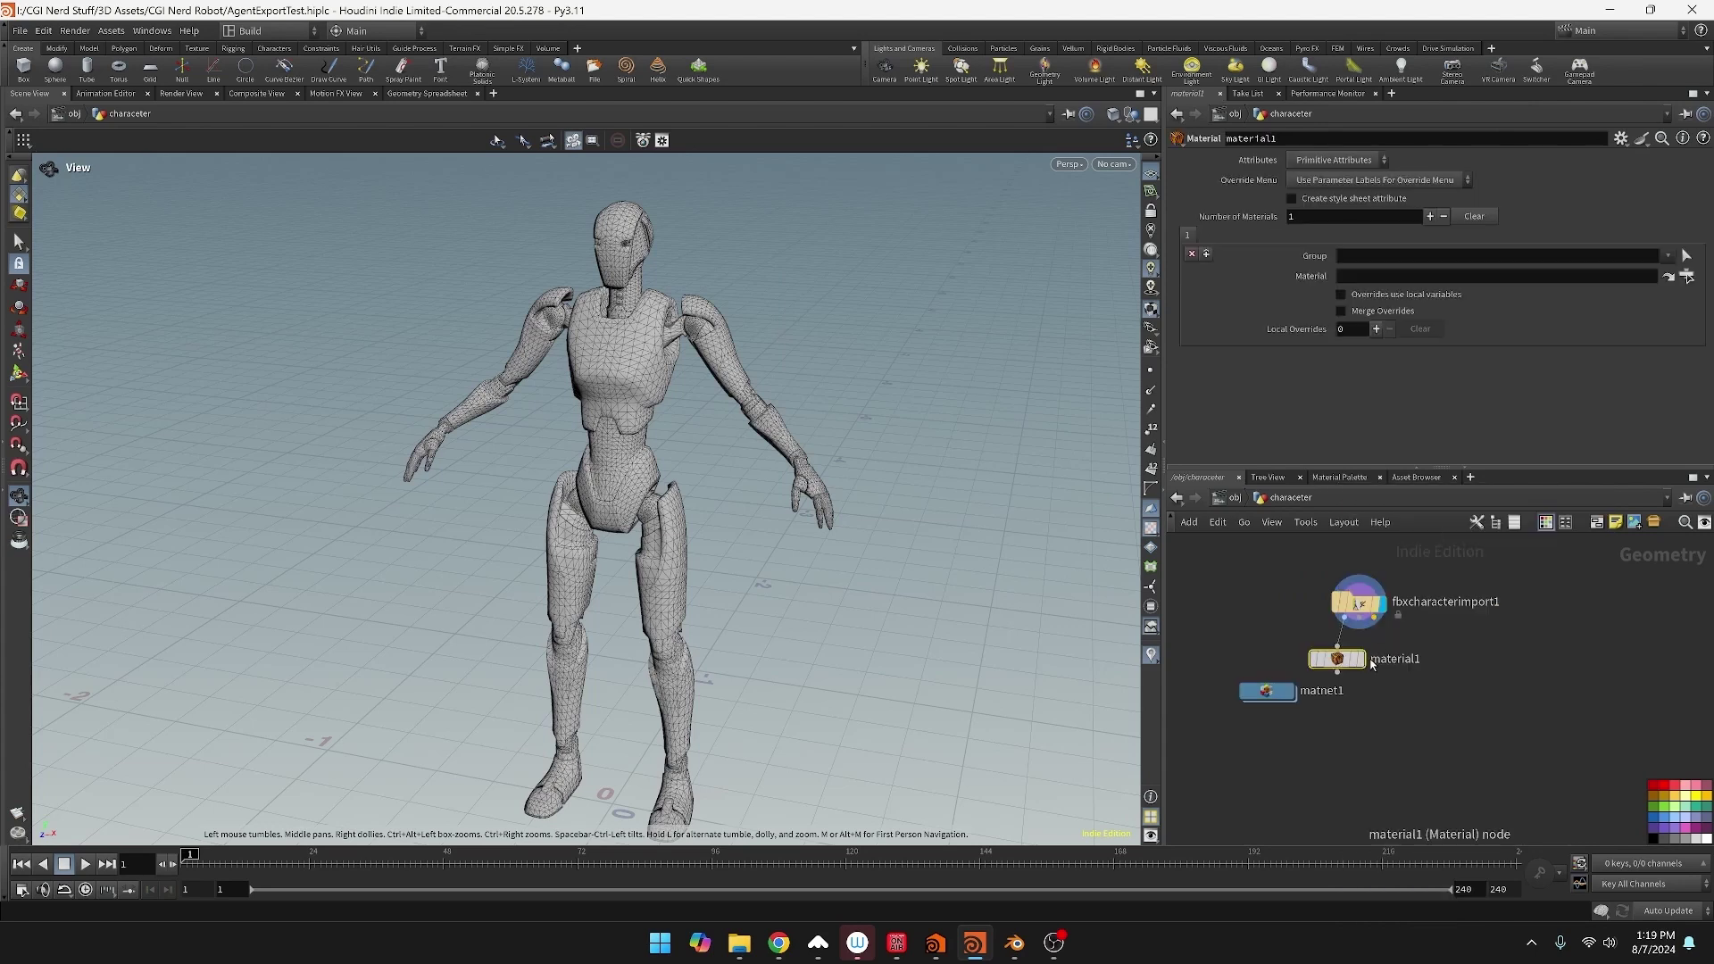
pyautogui.click(1360, 660)
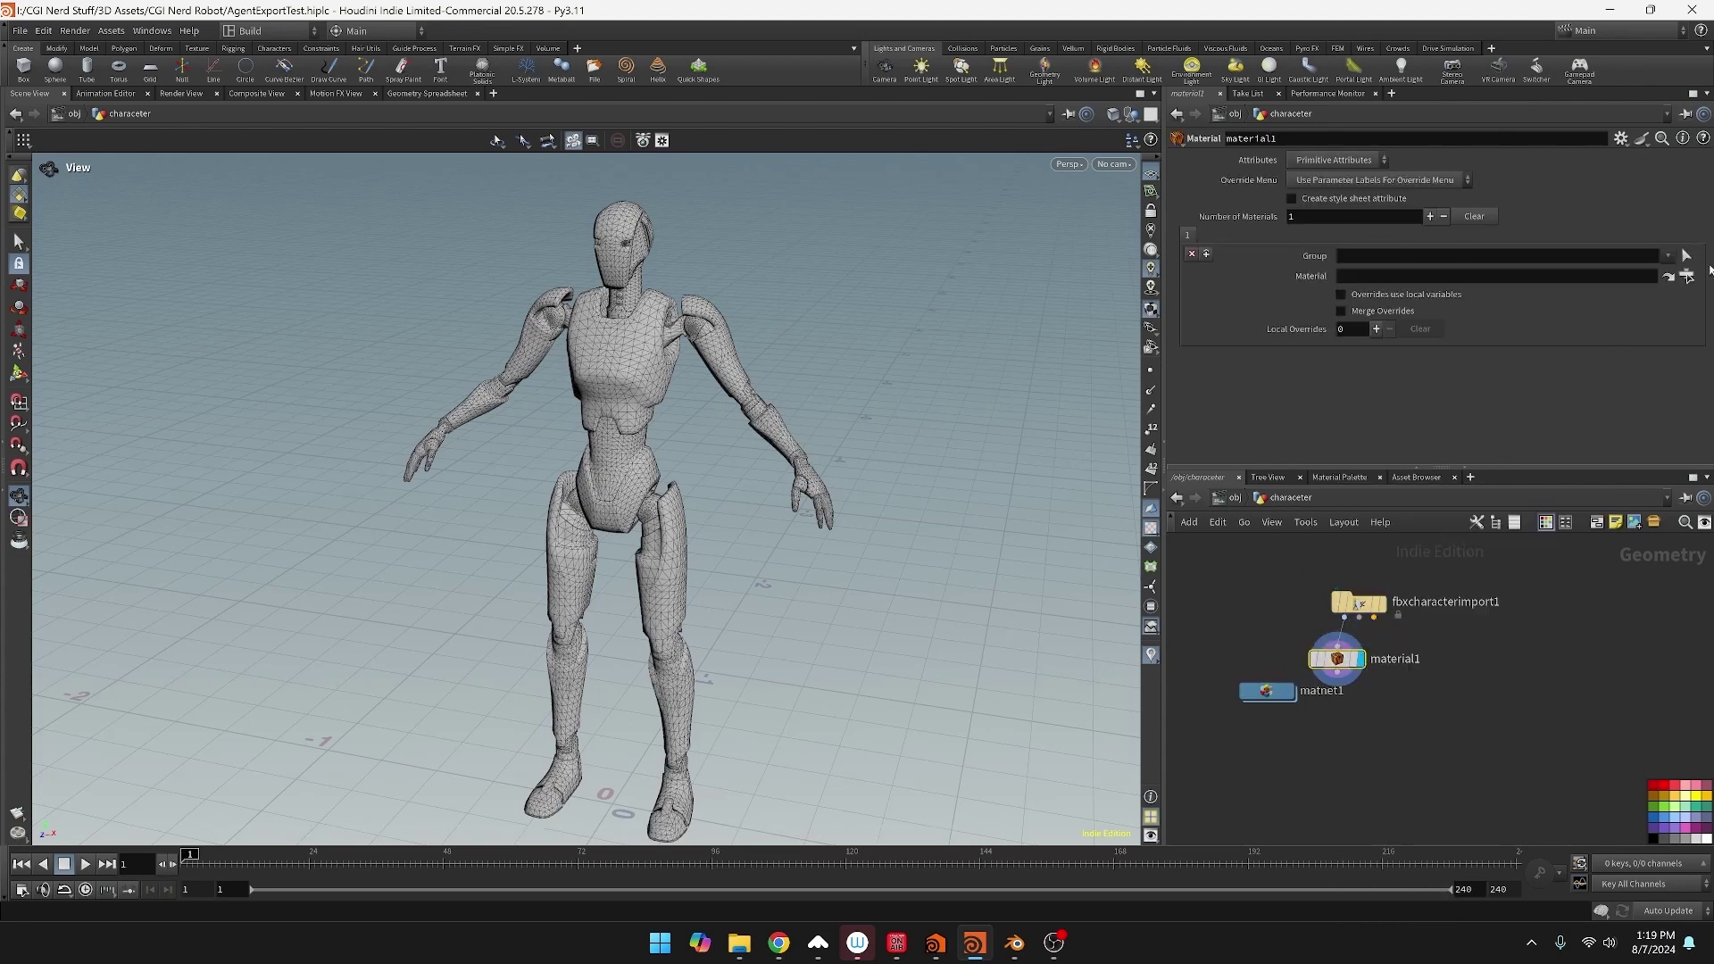
# Assign matnet1/principledshader1 as material1's material
pyautogui.click(1687, 276)
pyautogui.click(1544, 195)
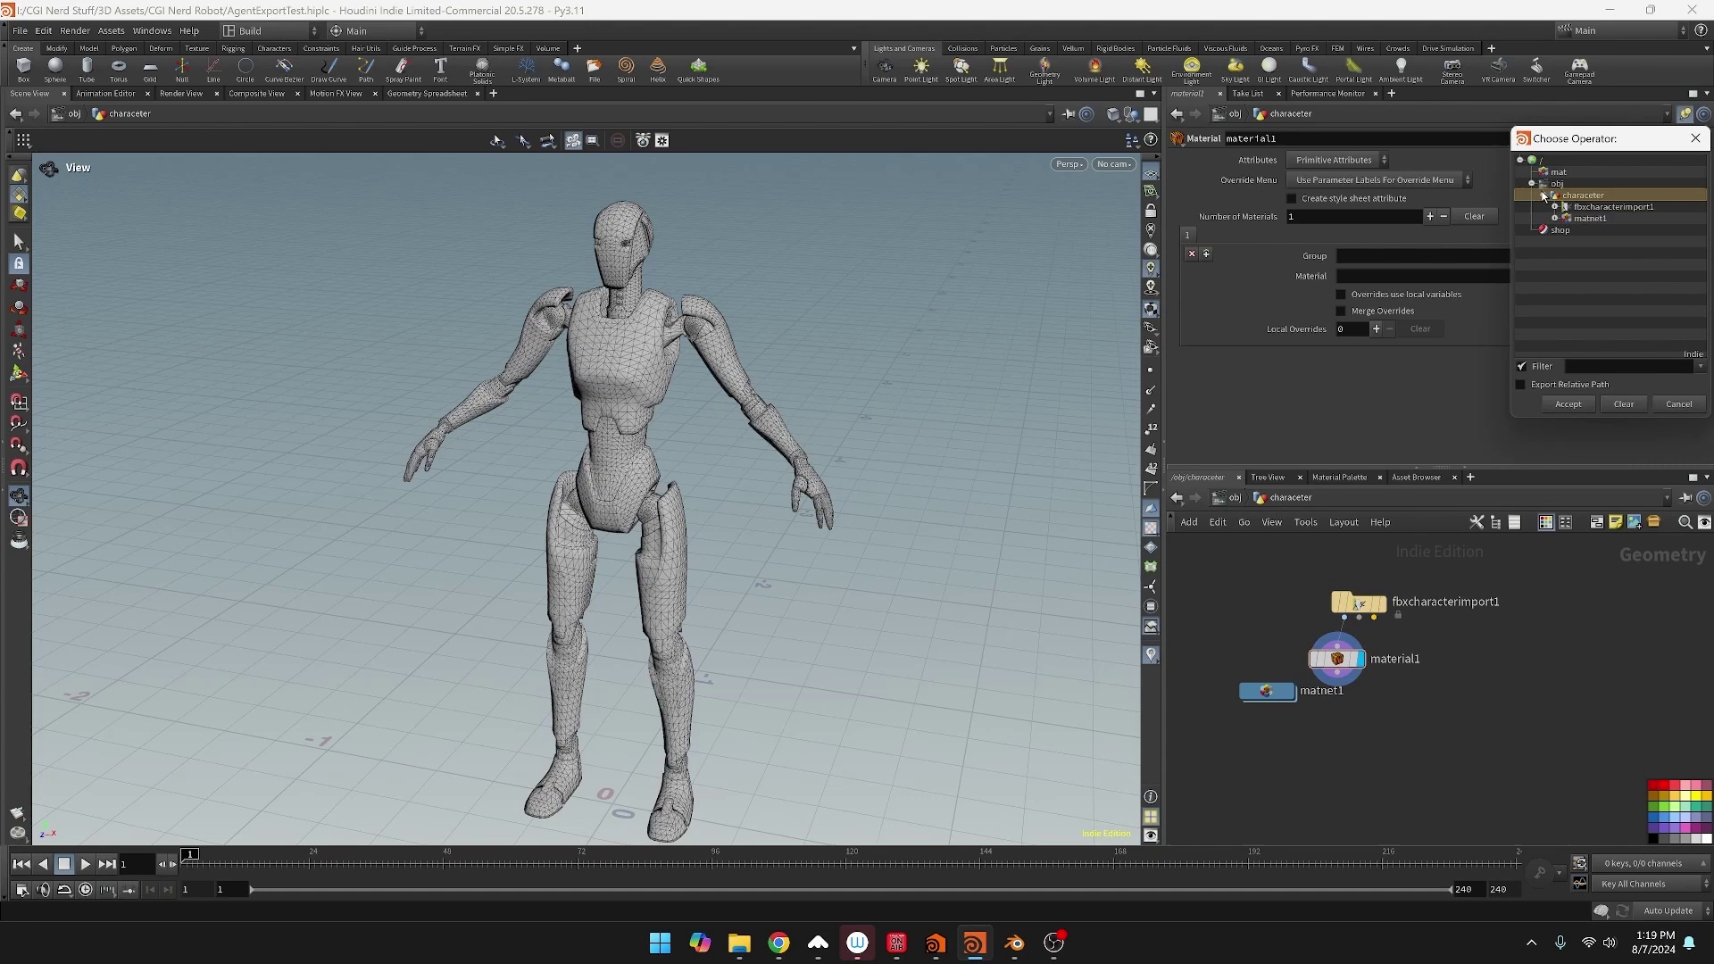
pyautogui.click(1555, 218)
pyautogui.doubleClick(1620, 239)
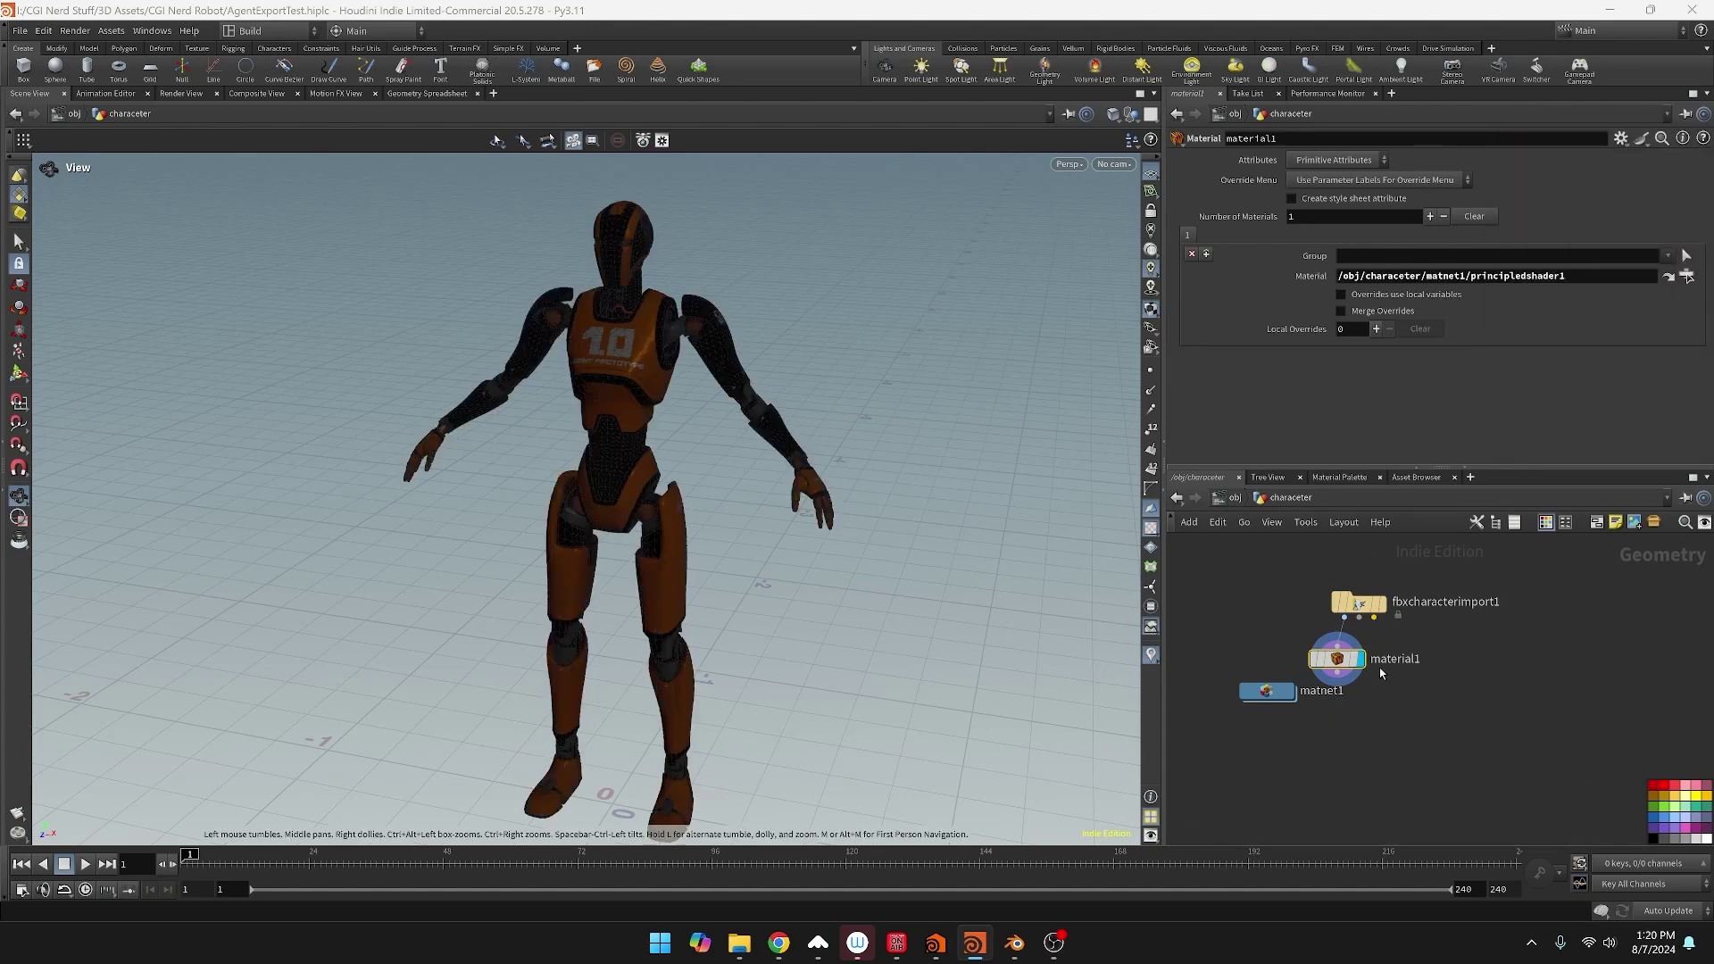
pyautogui.press('Tab')
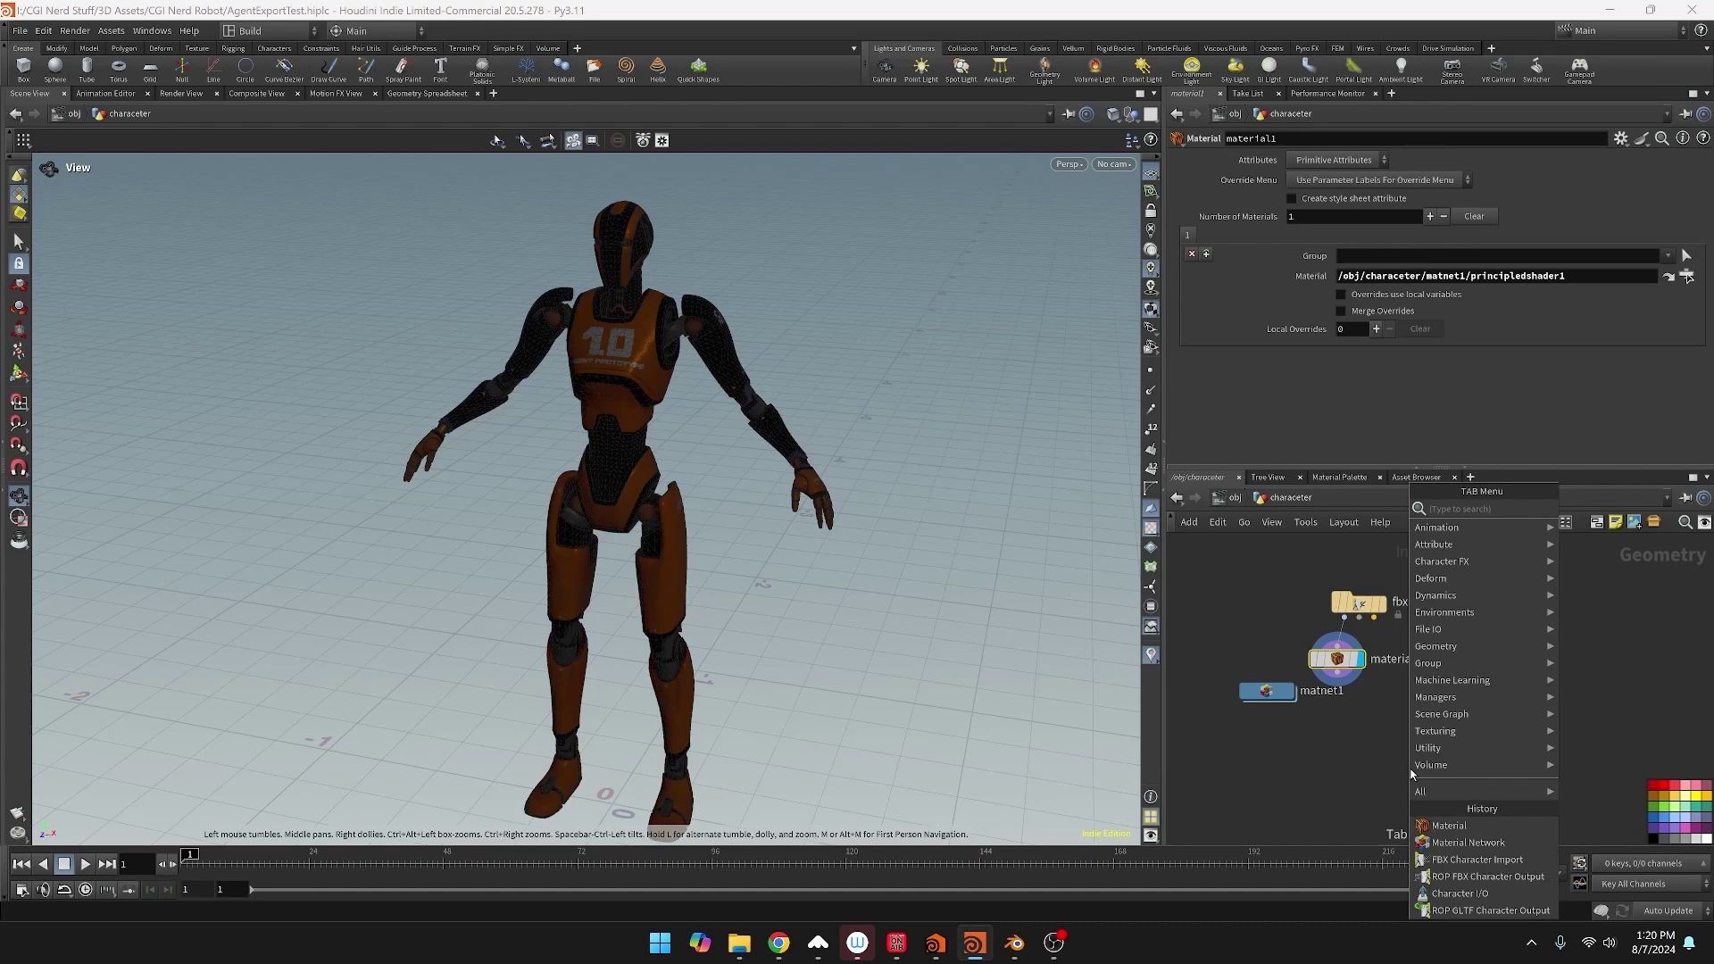
# Create a ROP FBX Character Output node by searching 'characterf'
pyautogui.write('character')
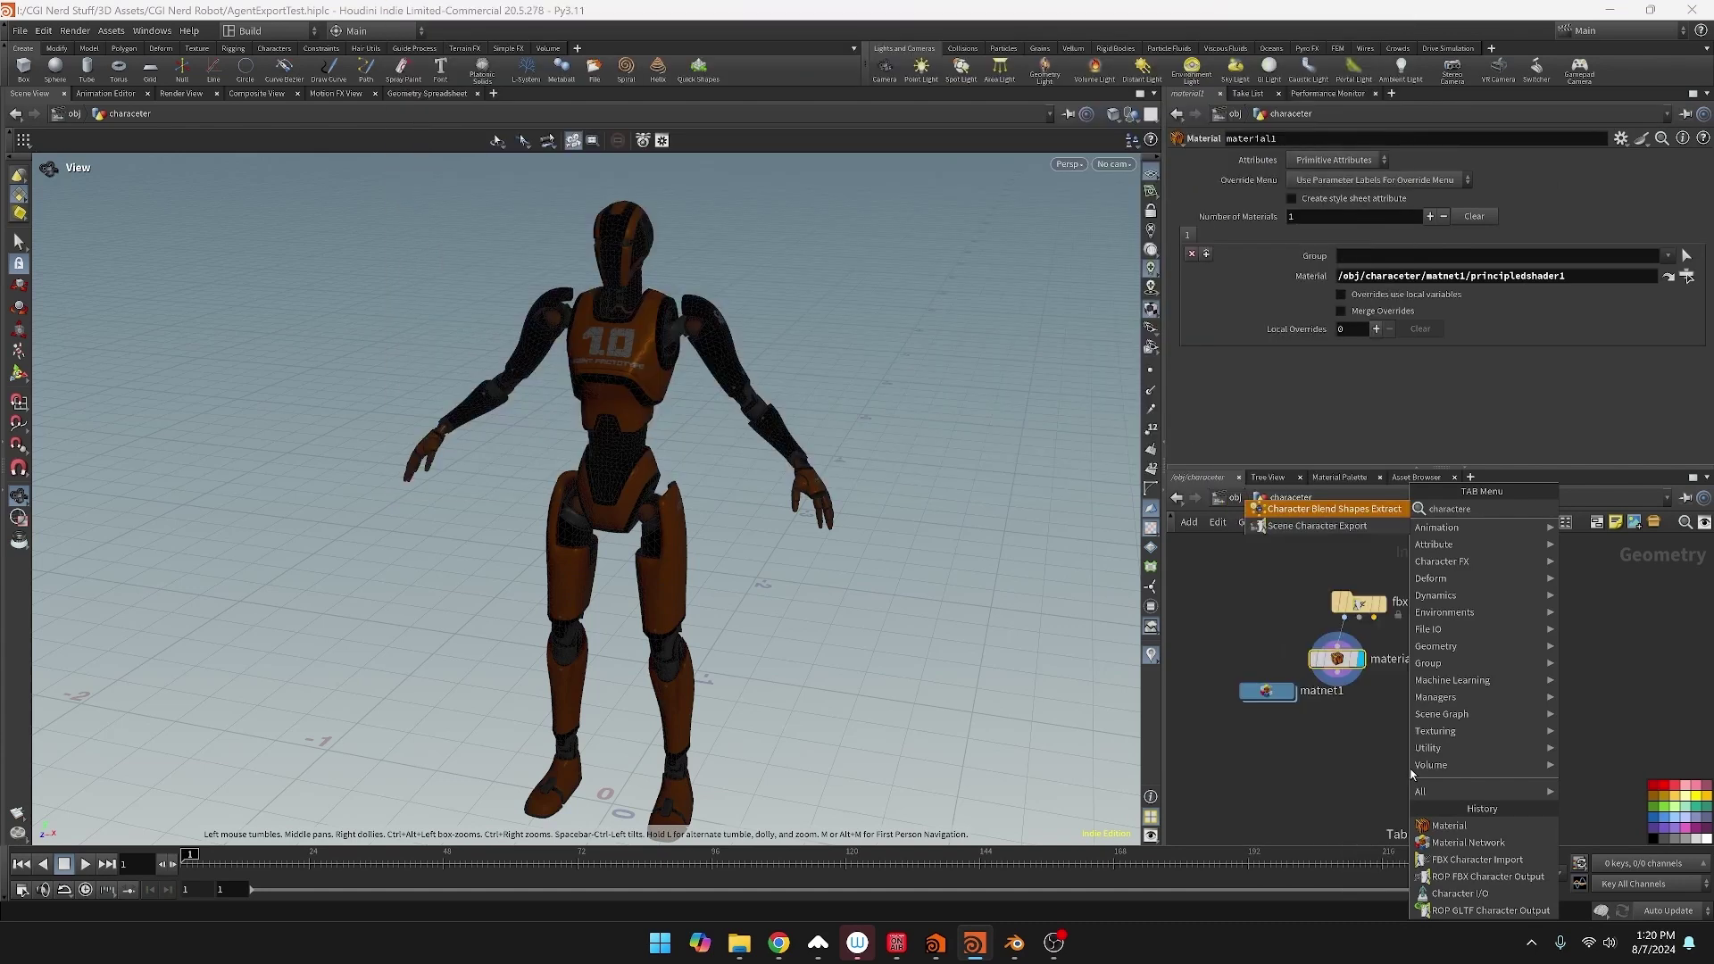
pyautogui.write('f')
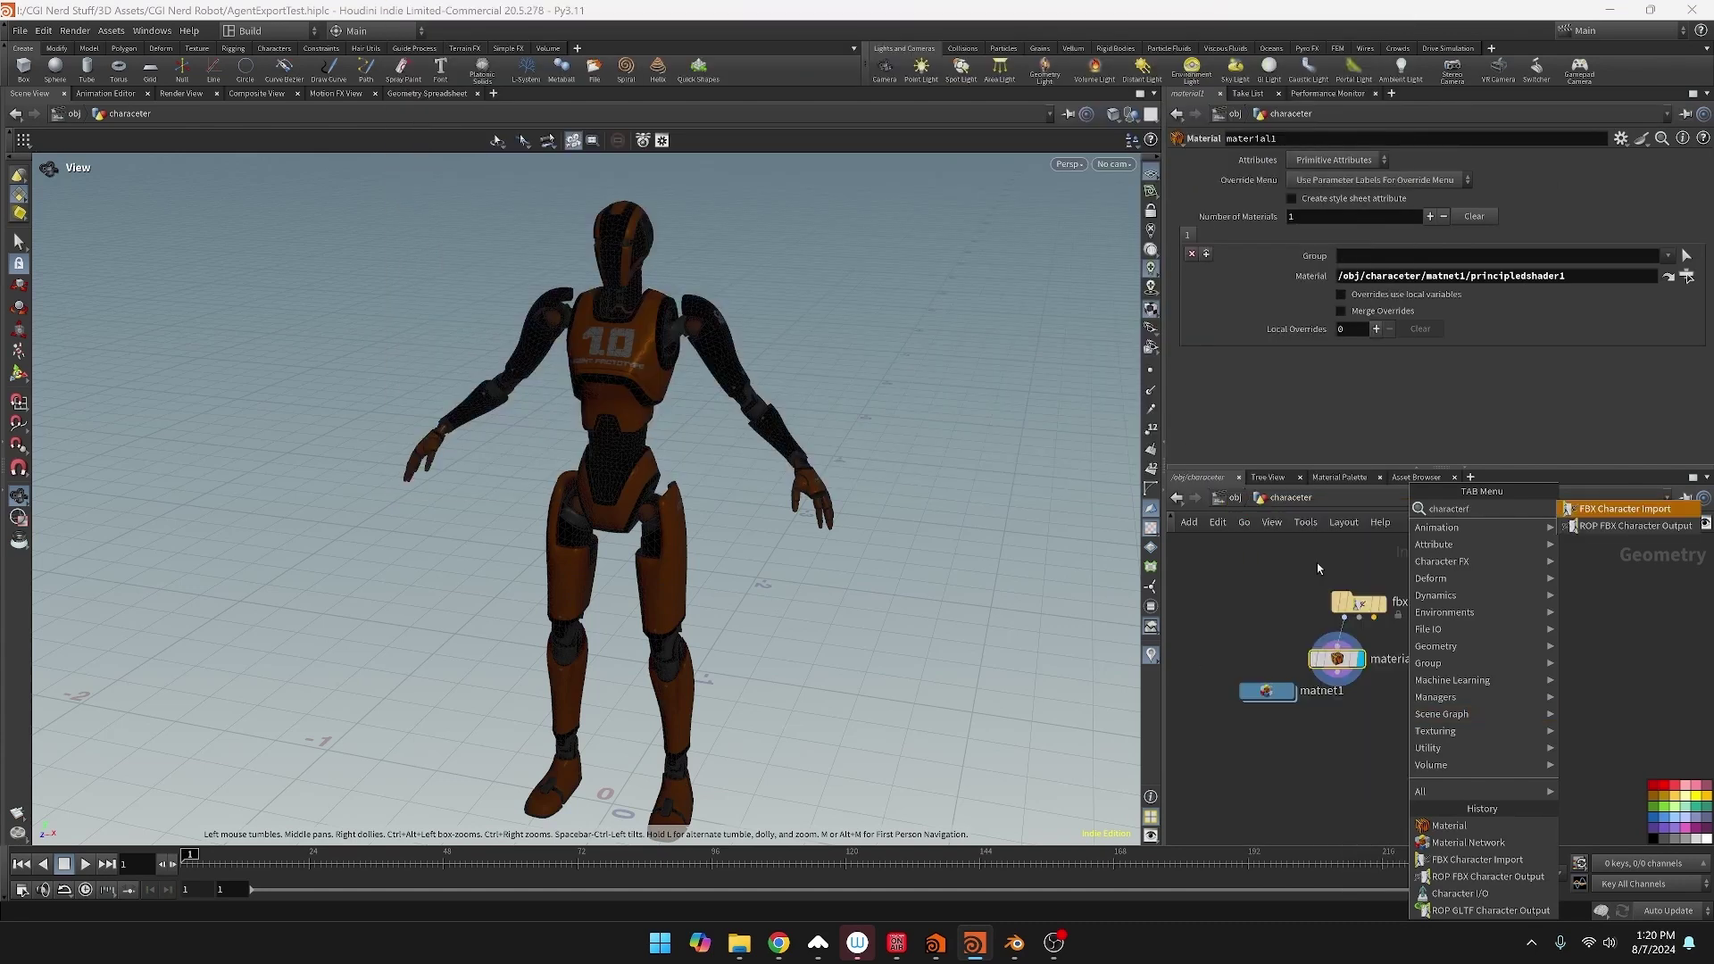
pyautogui.press('Down')
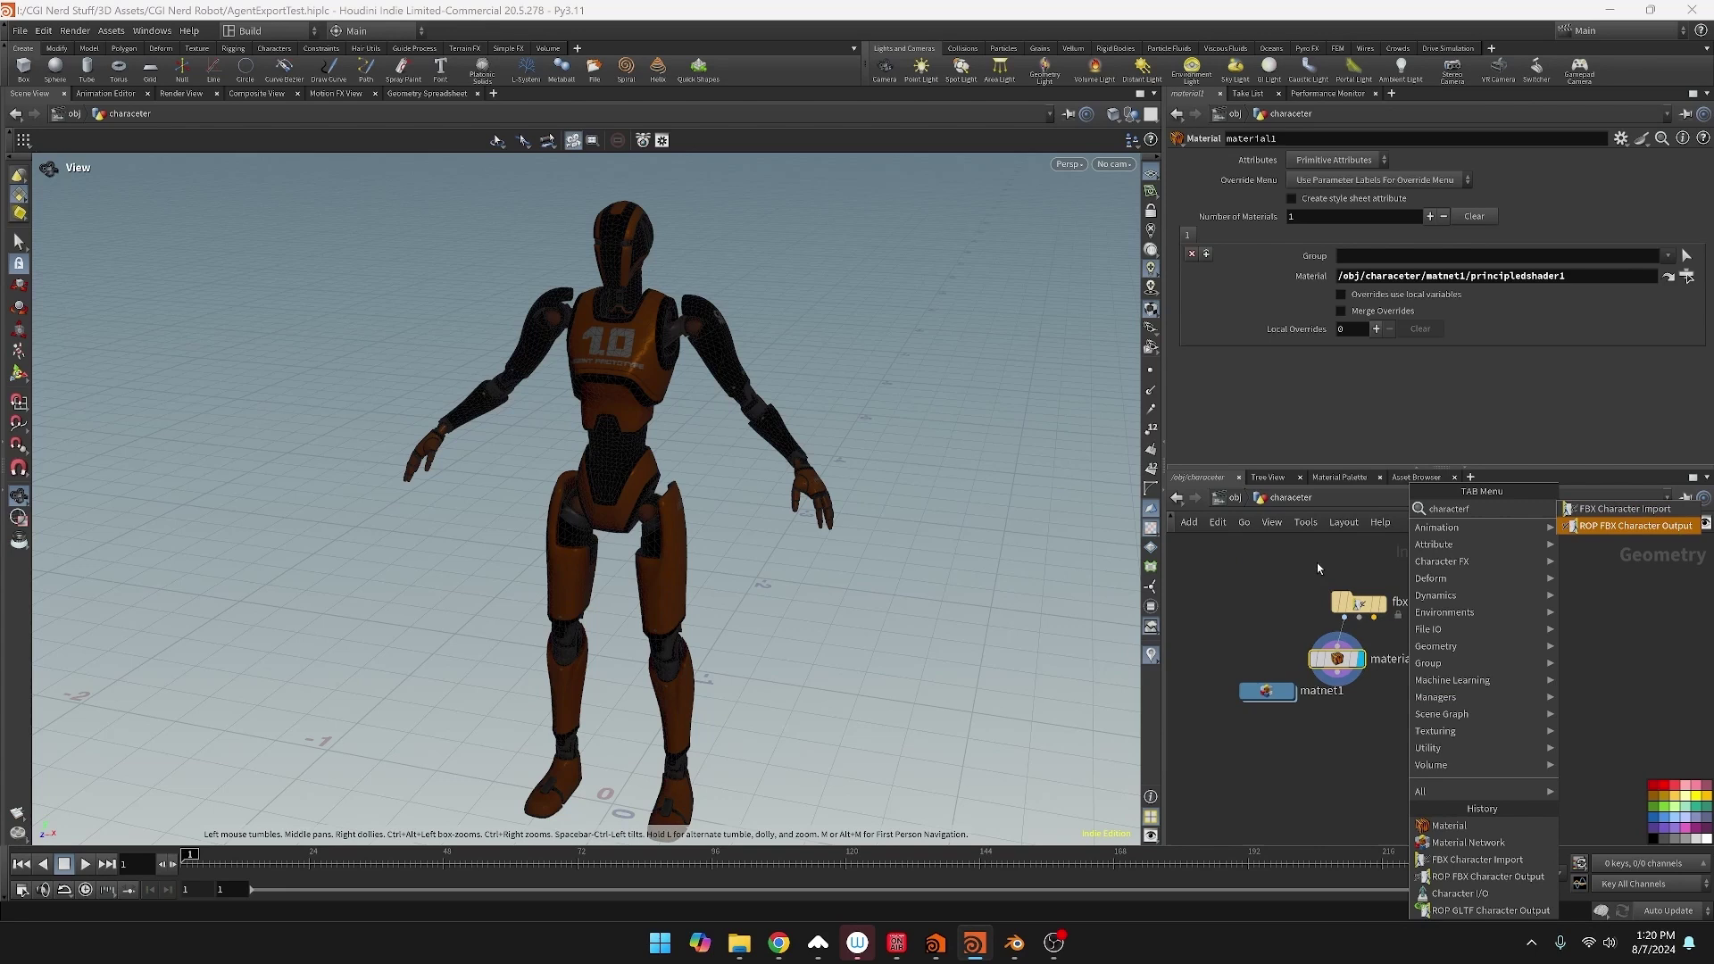
pyautogui.press('Return')
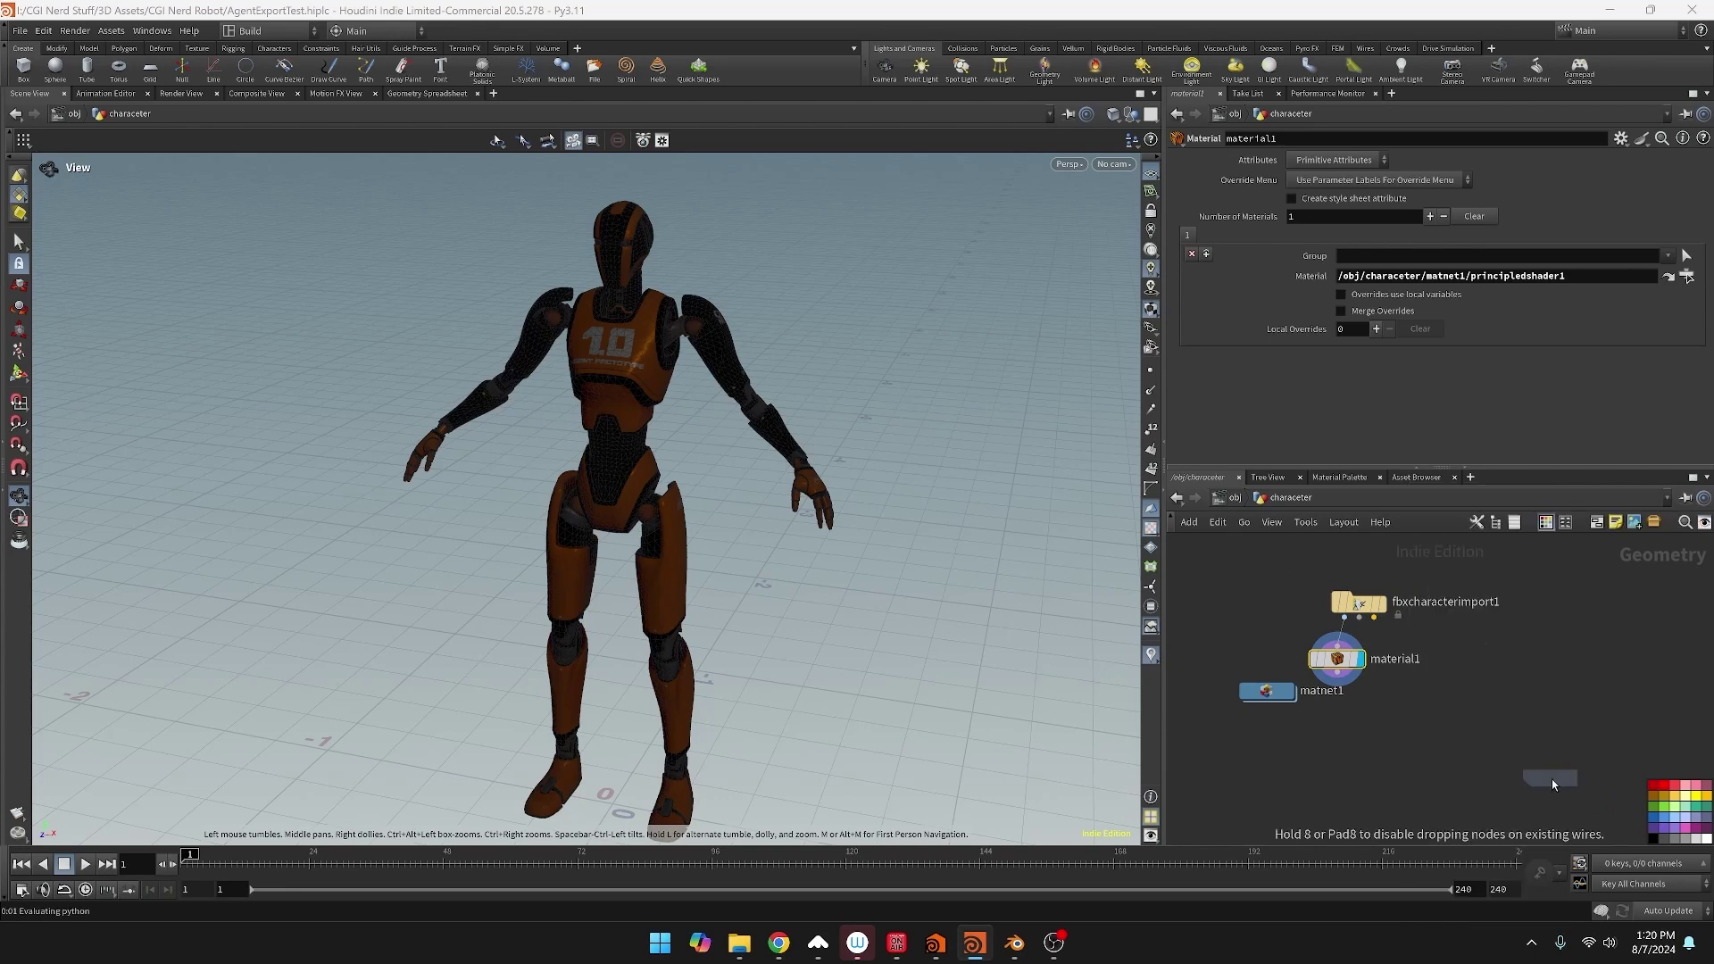
# Wire material1 and the import's capture and animated poses into the FBX output, then export $HIP/out.fbx
pyautogui.click(1385, 750)
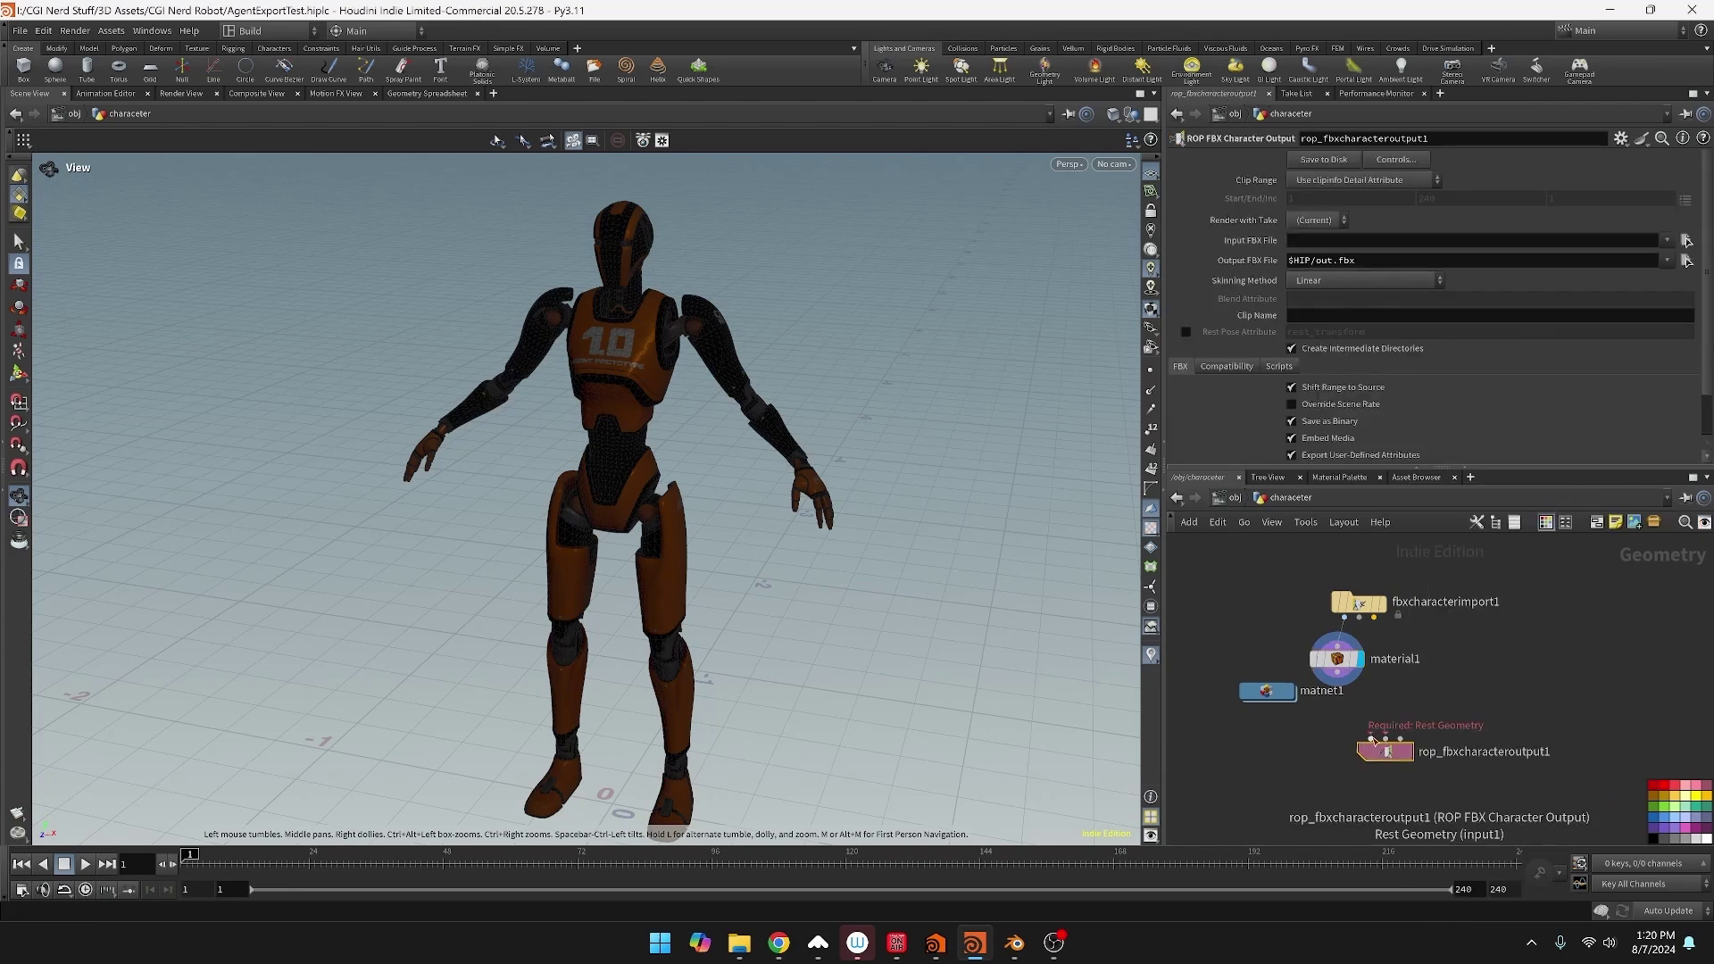
pyautogui.click(1371, 739)
pyautogui.click(1336, 682)
pyautogui.click(1385, 739)
pyautogui.click(1363, 618)
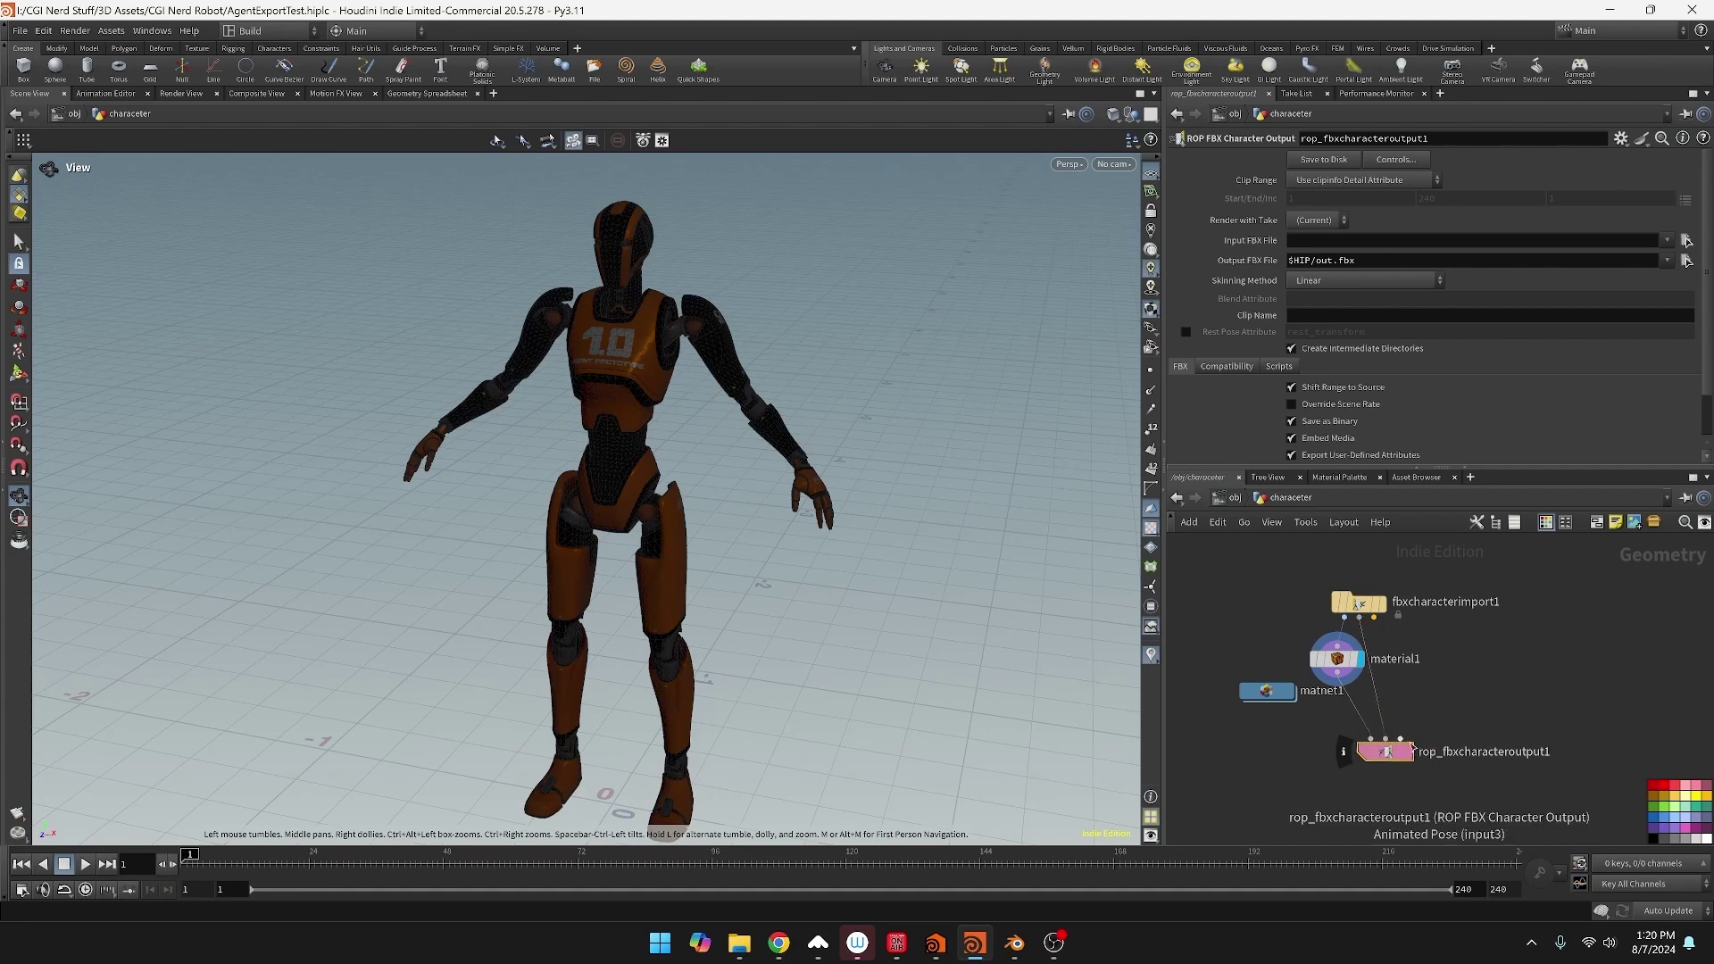
pyautogui.click(1400, 739)
pyautogui.click(1374, 617)
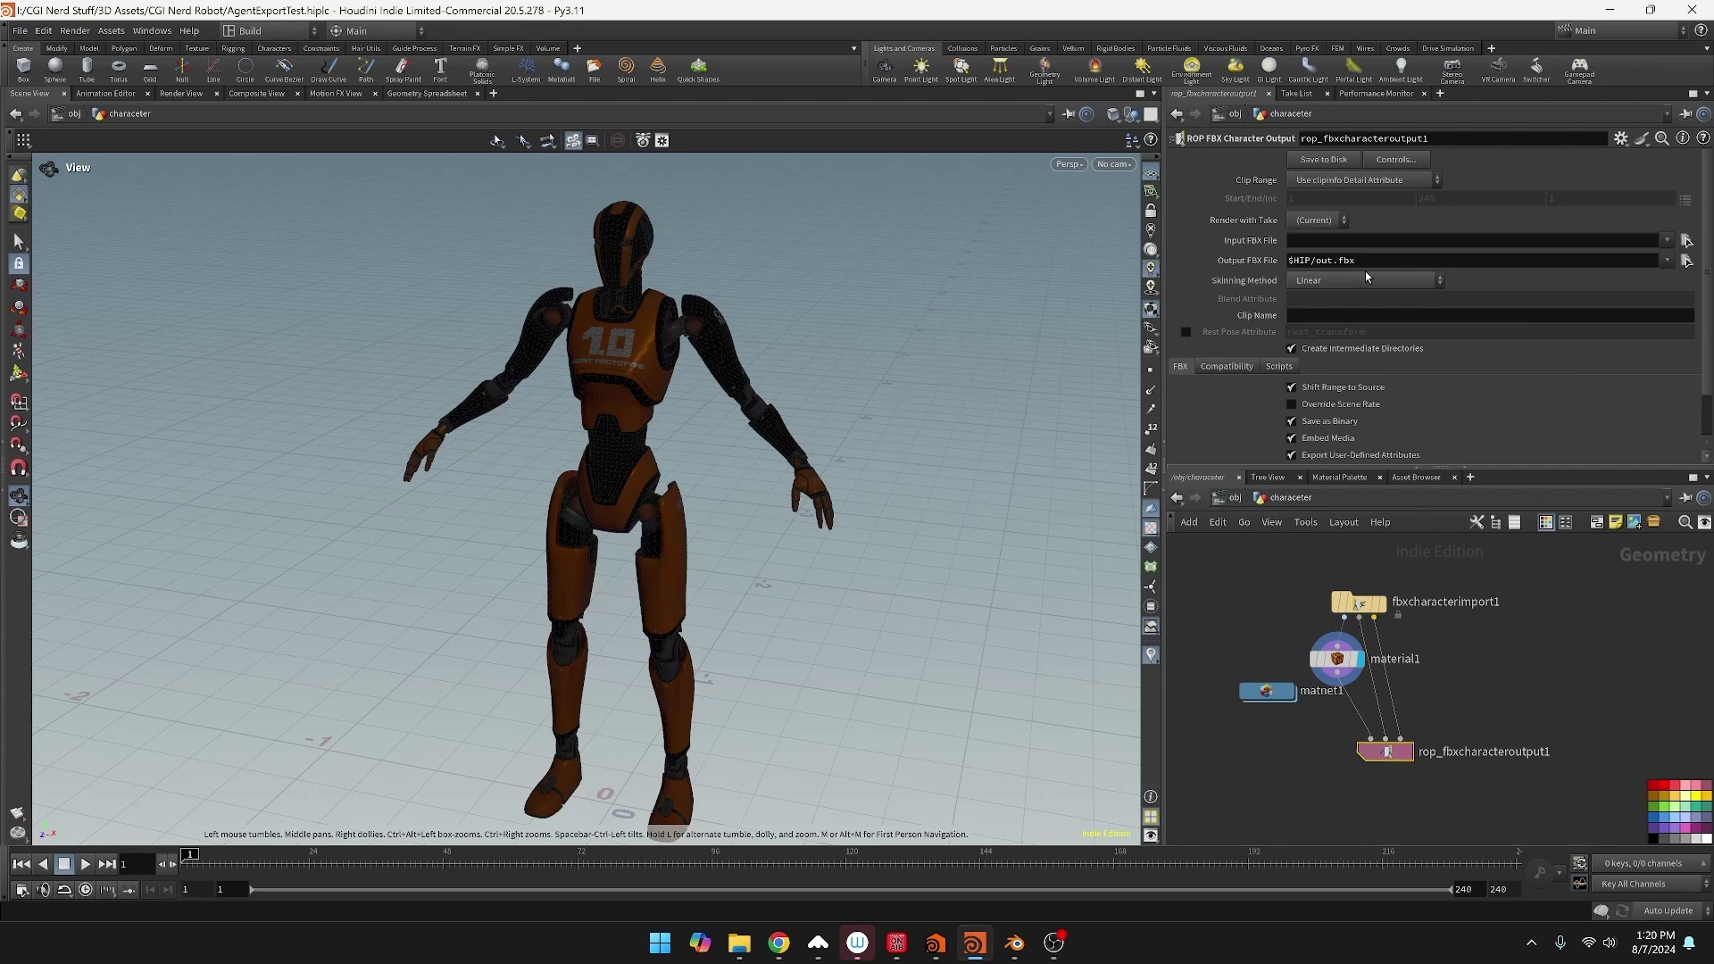
pyautogui.click(1325, 161)
# In Blender, delete the default cube and start an FBX import, browsing toward the CGI Nerd Robot folder
pyautogui.click(1015, 944)
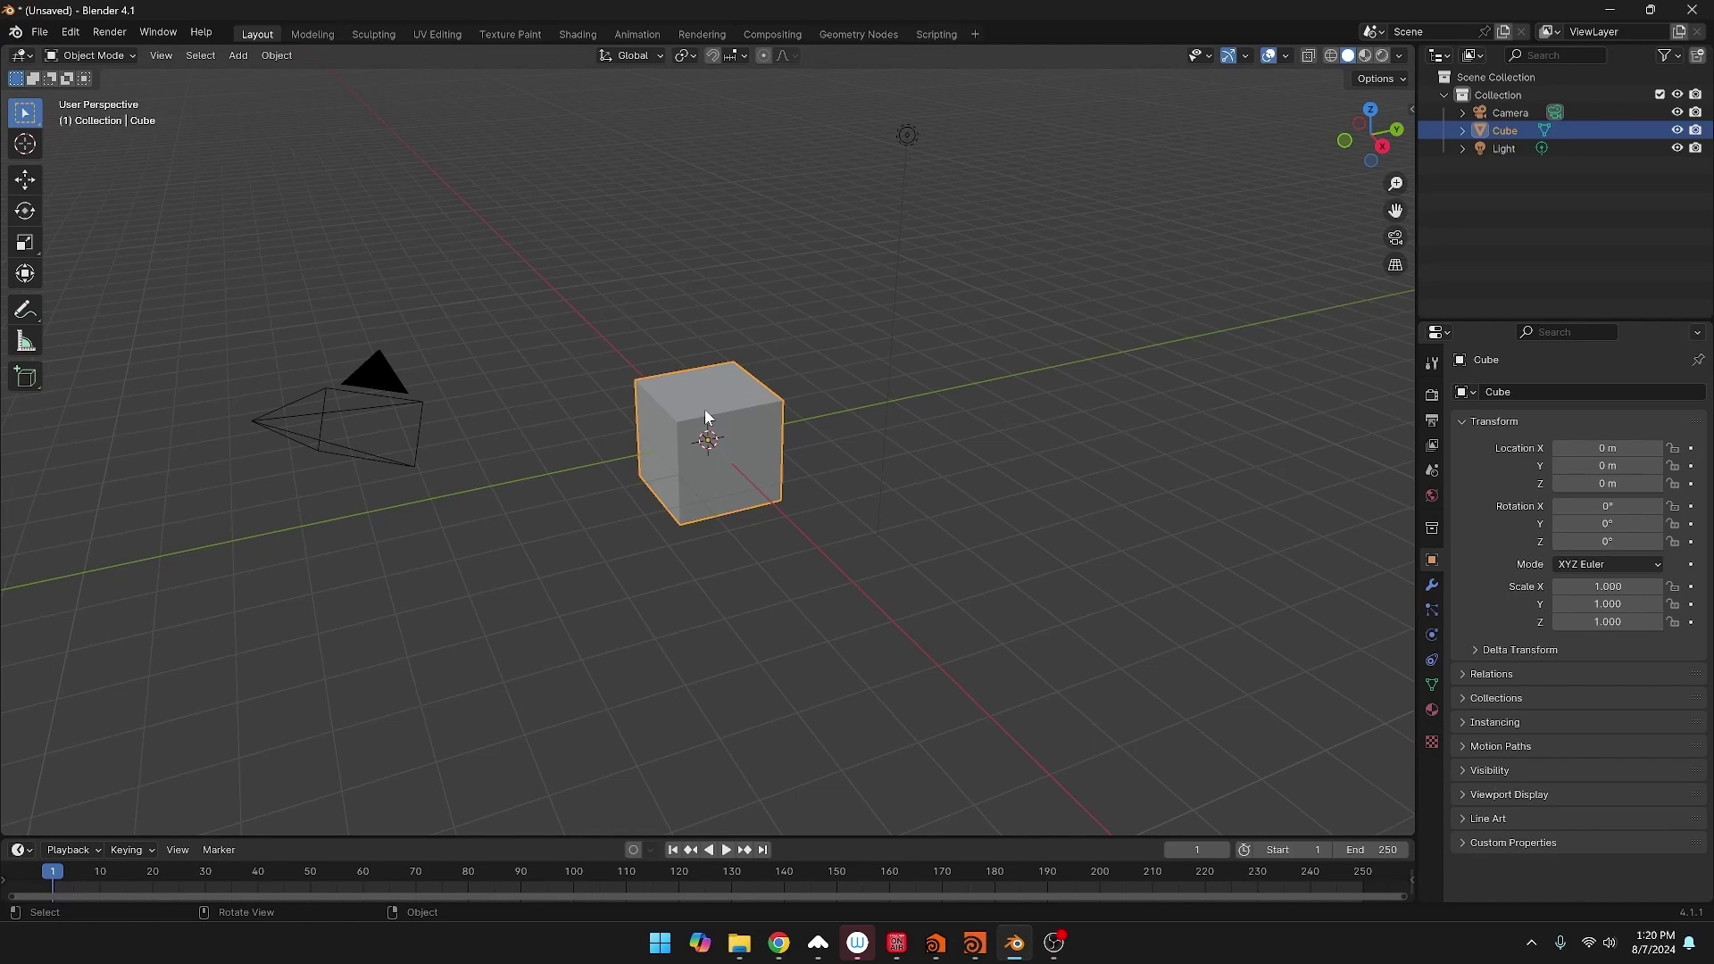
pyautogui.press('Delete')
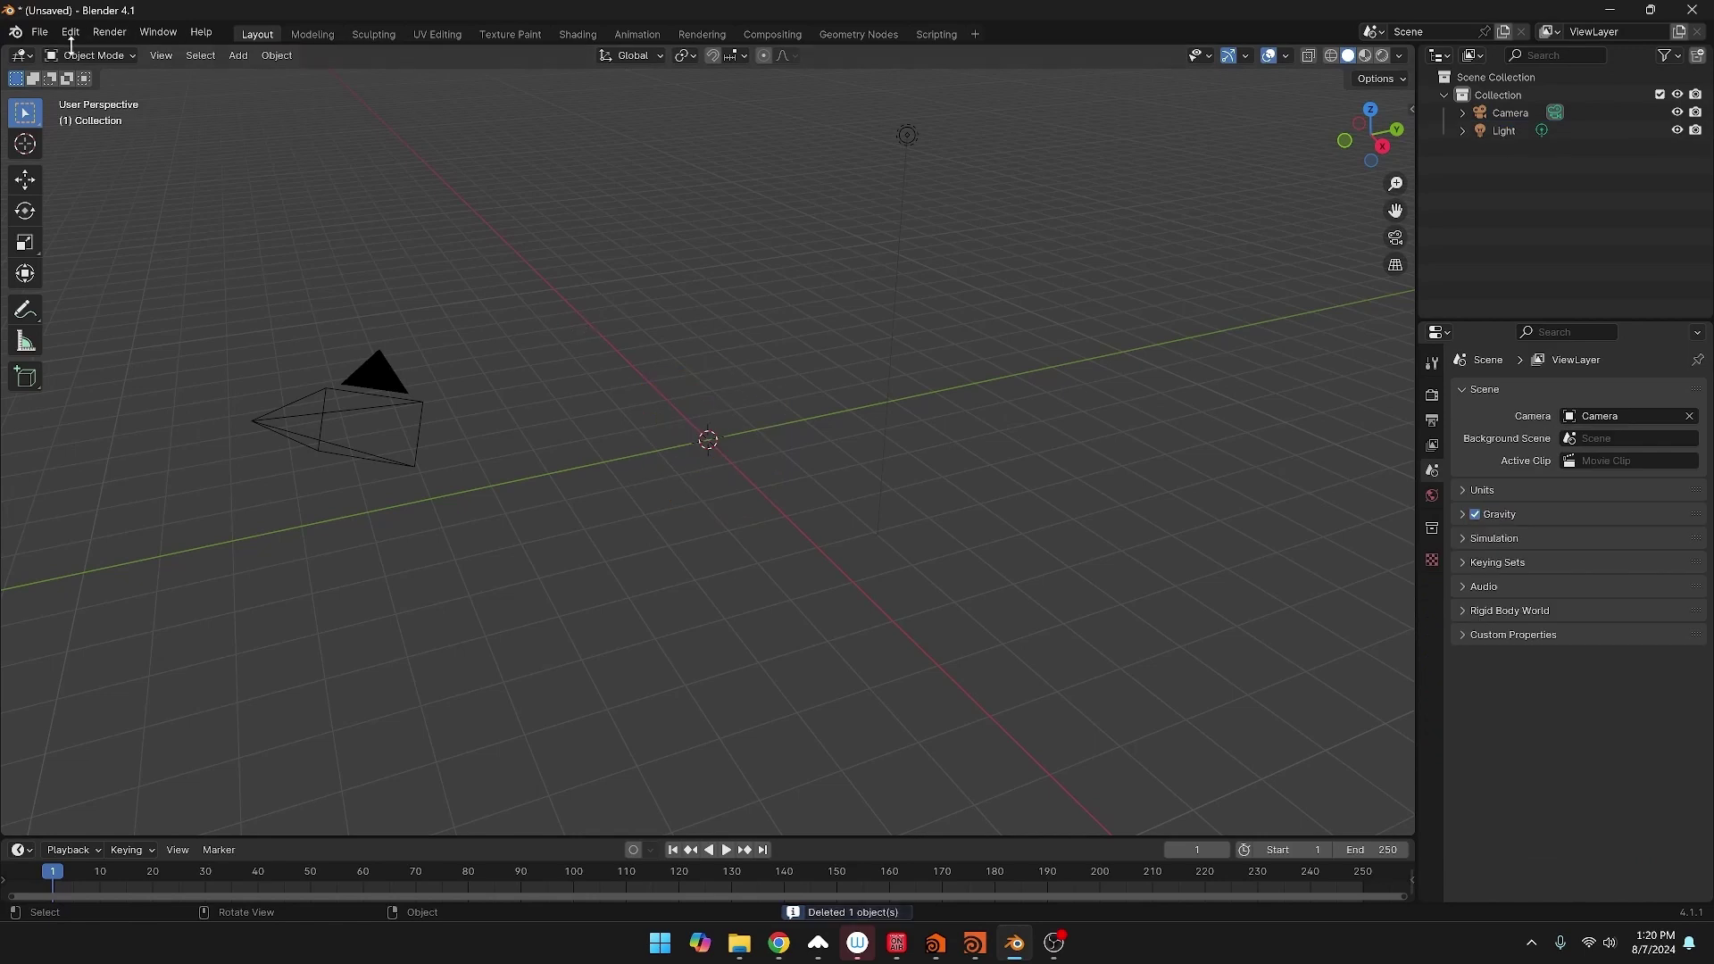
pyautogui.click(41, 32)
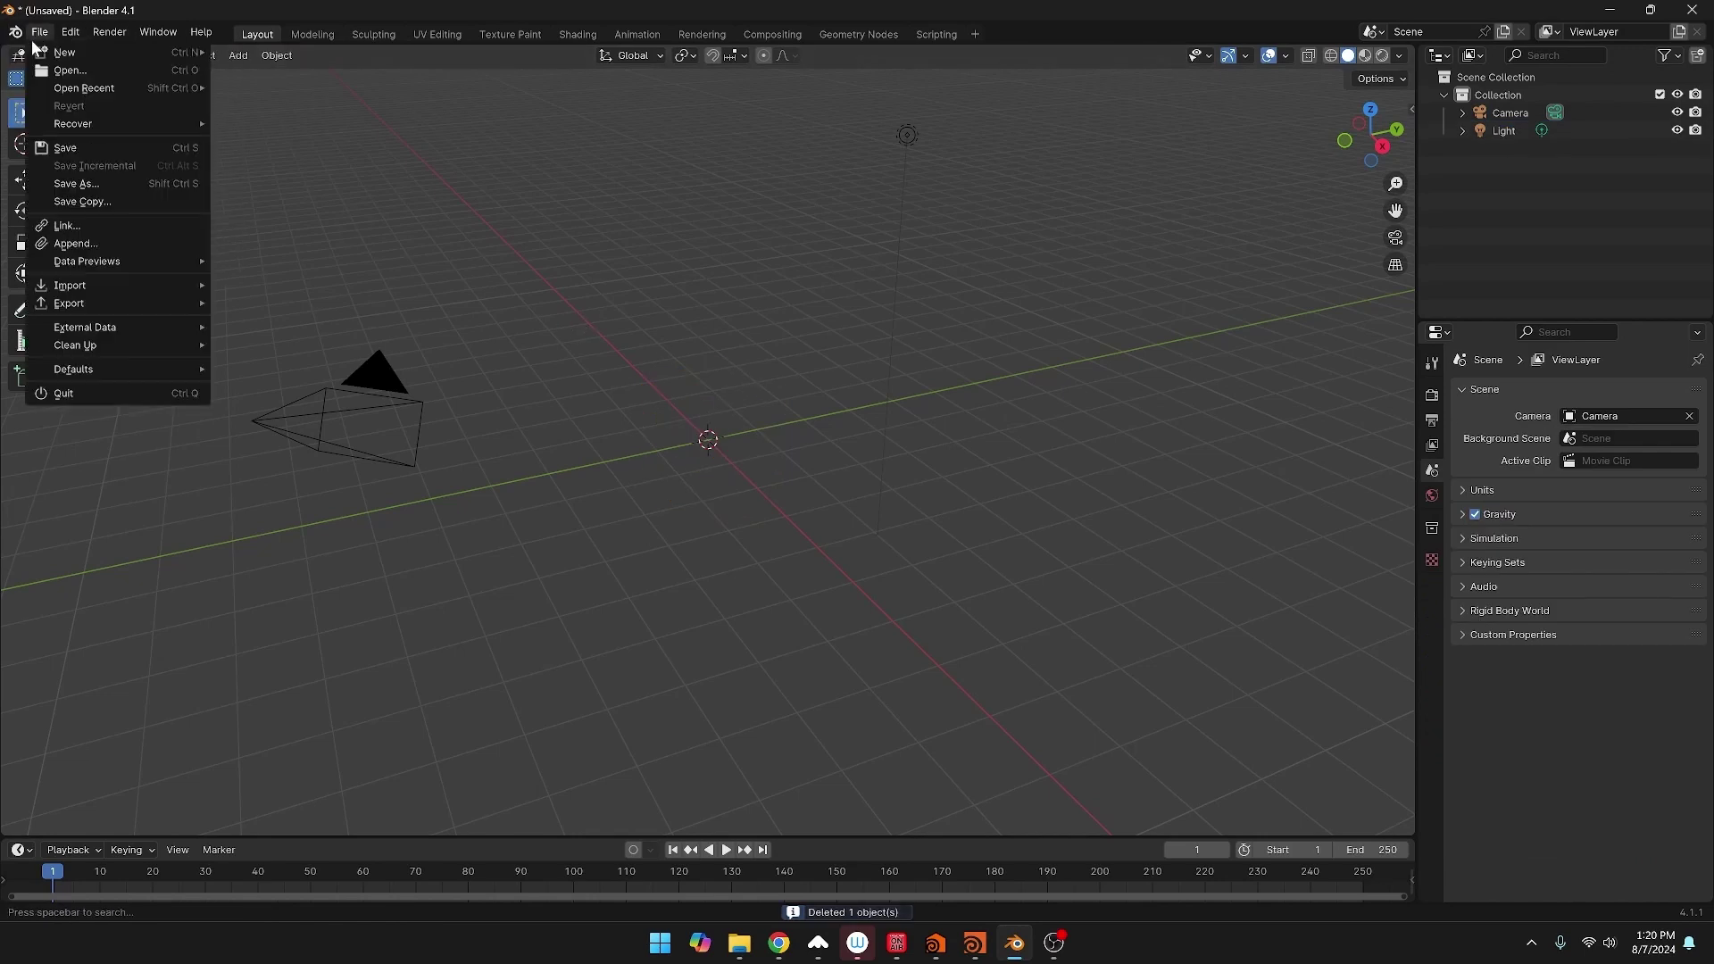
pyautogui.moveTo(92, 287)
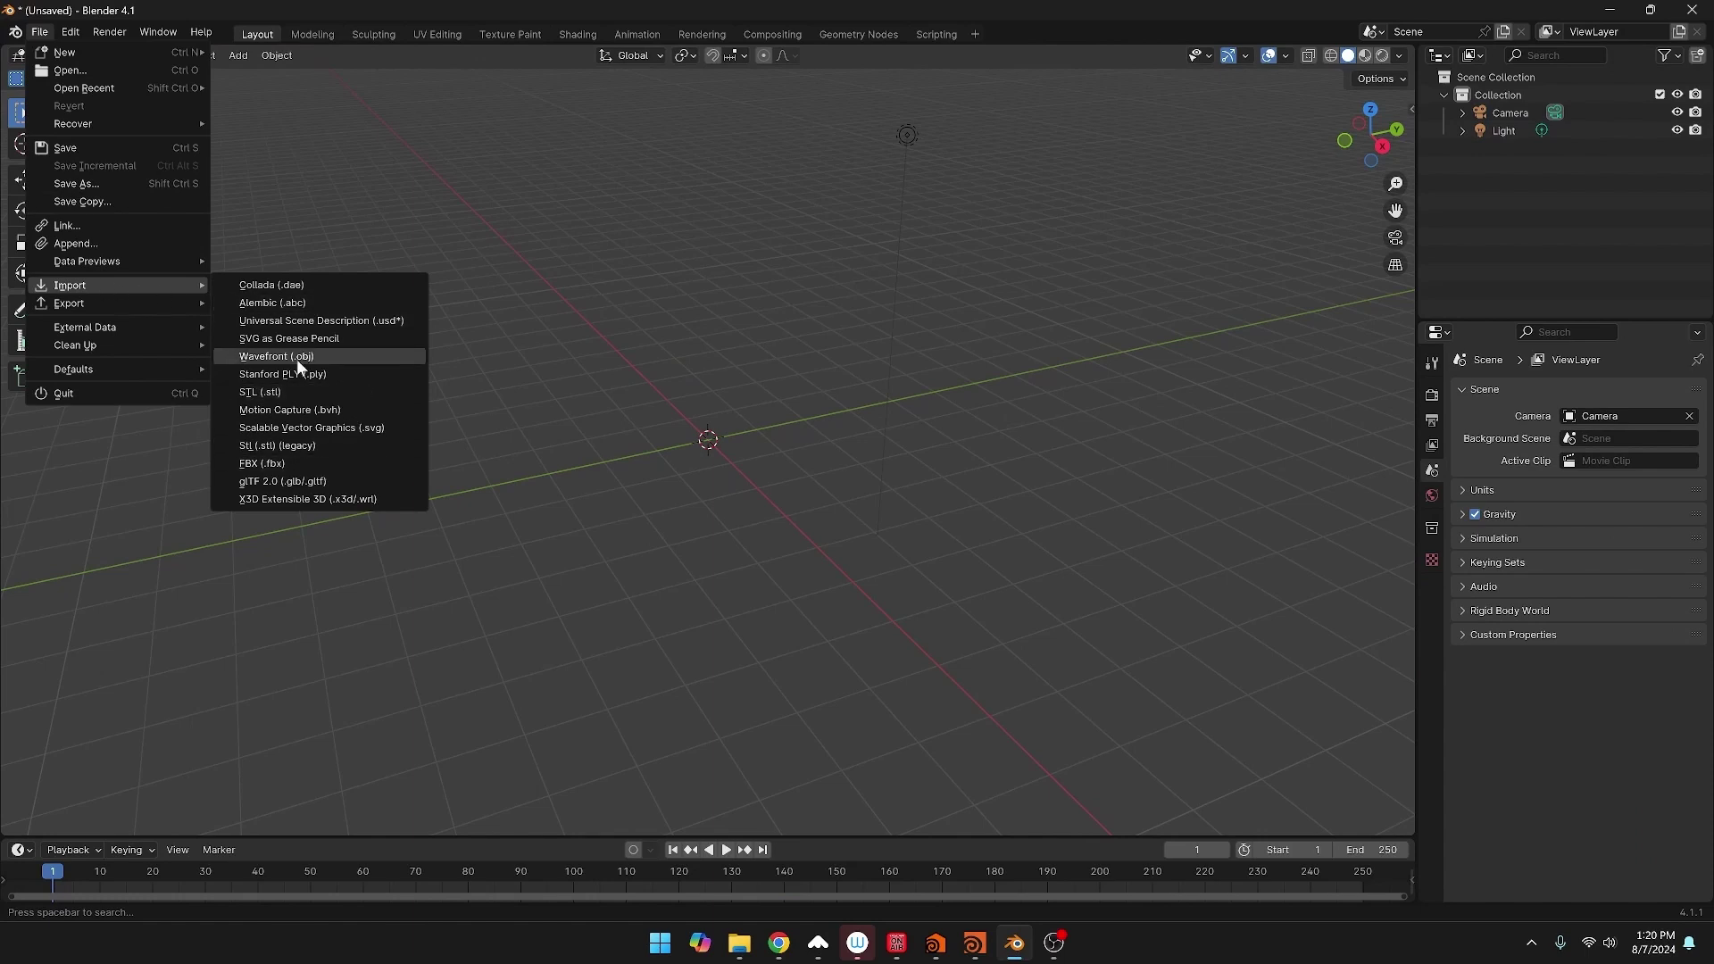
pyautogui.click(287, 461)
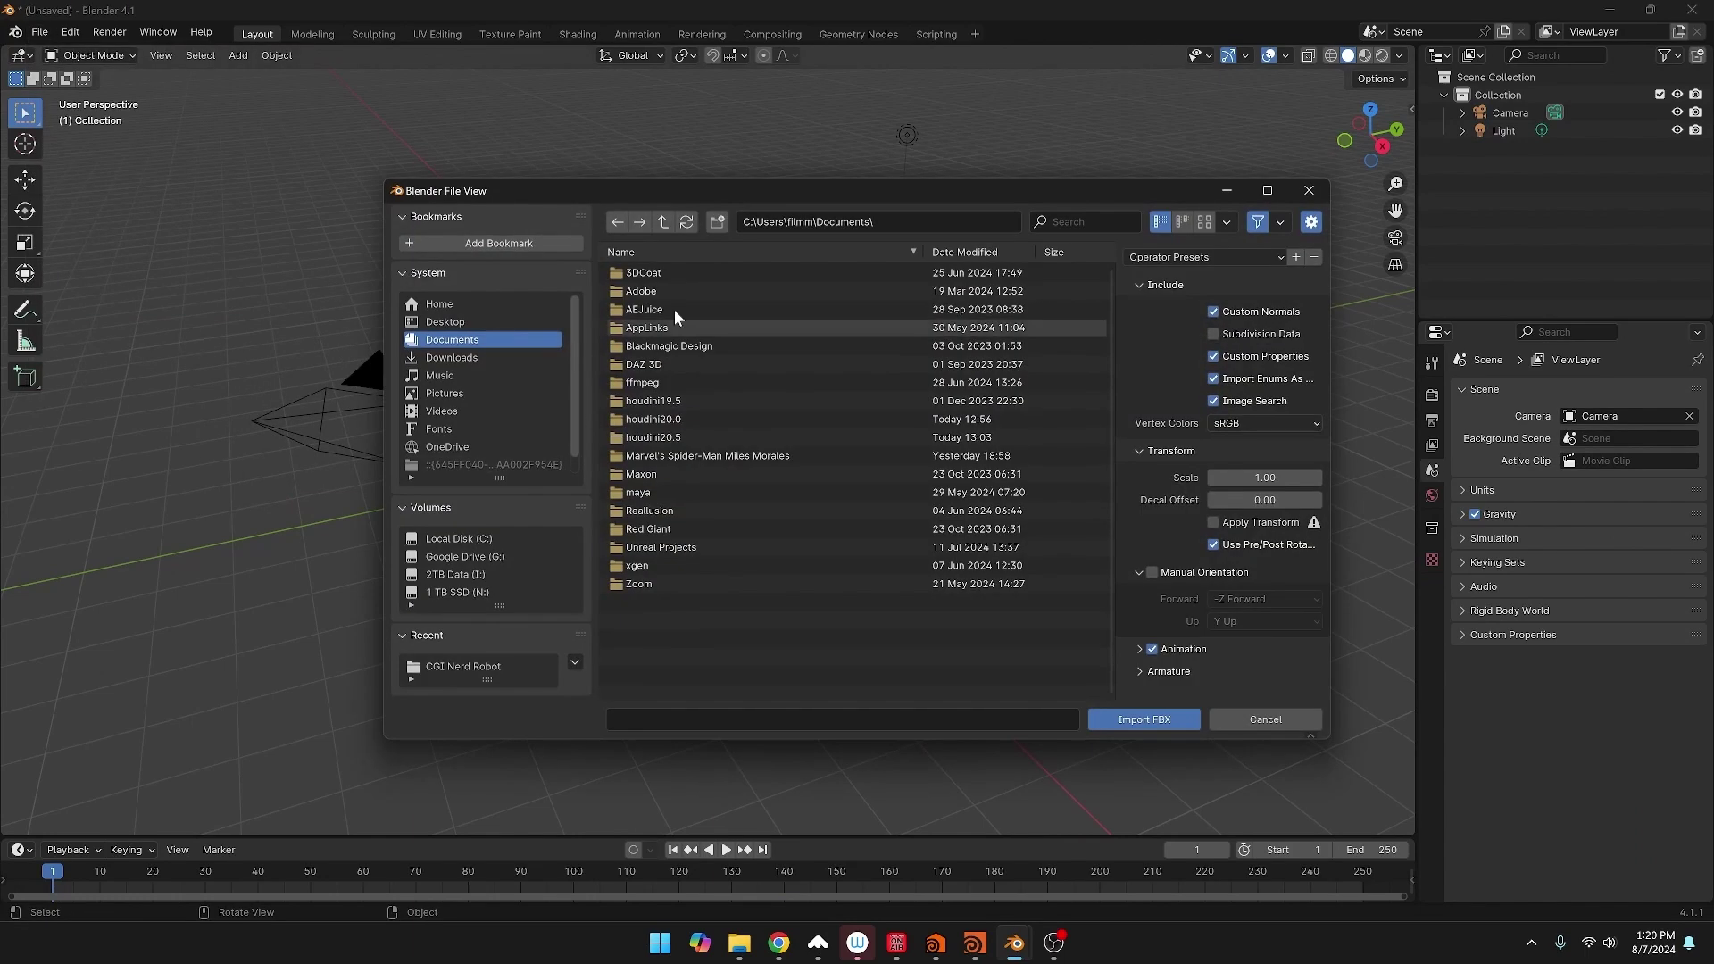
pyautogui.click(464, 575)
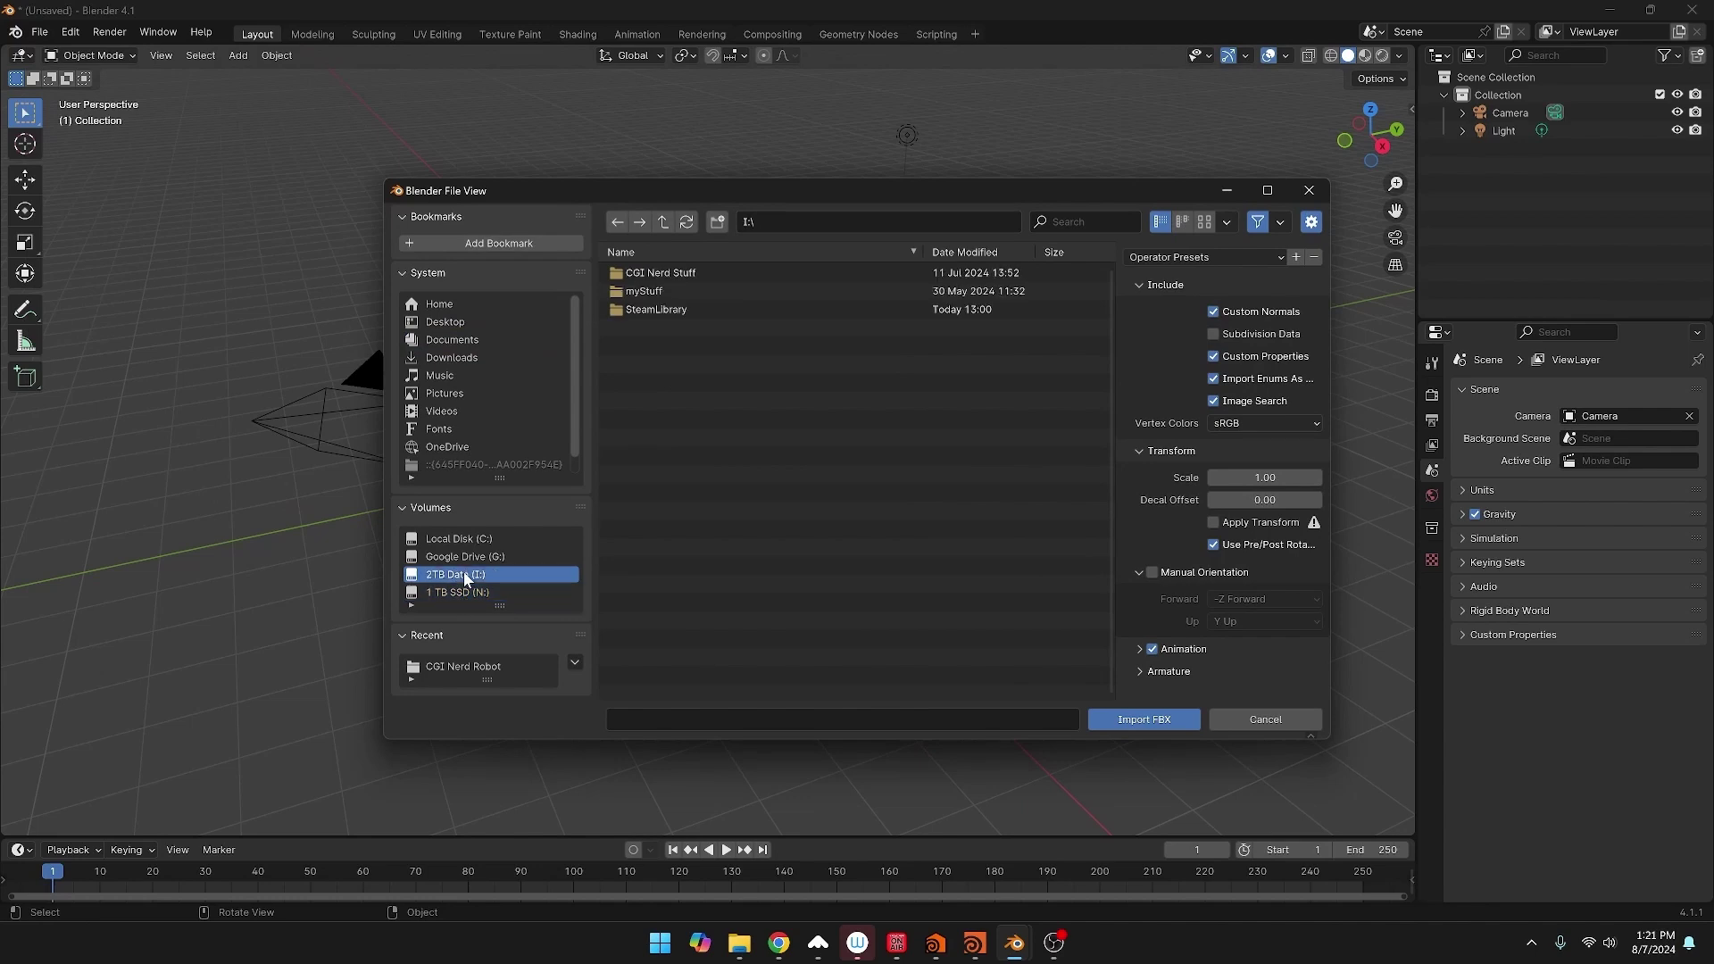
pyautogui.doubleClick(665, 272)
pyautogui.doubleClick(665, 272)
pyautogui.doubleClick(665, 273)
# Import out.fbx, orbit and zoom around the robot, and switch to Material Preview shading
pyautogui.doubleClick(639, 401)
pyautogui.scroll(4, 705, 437)
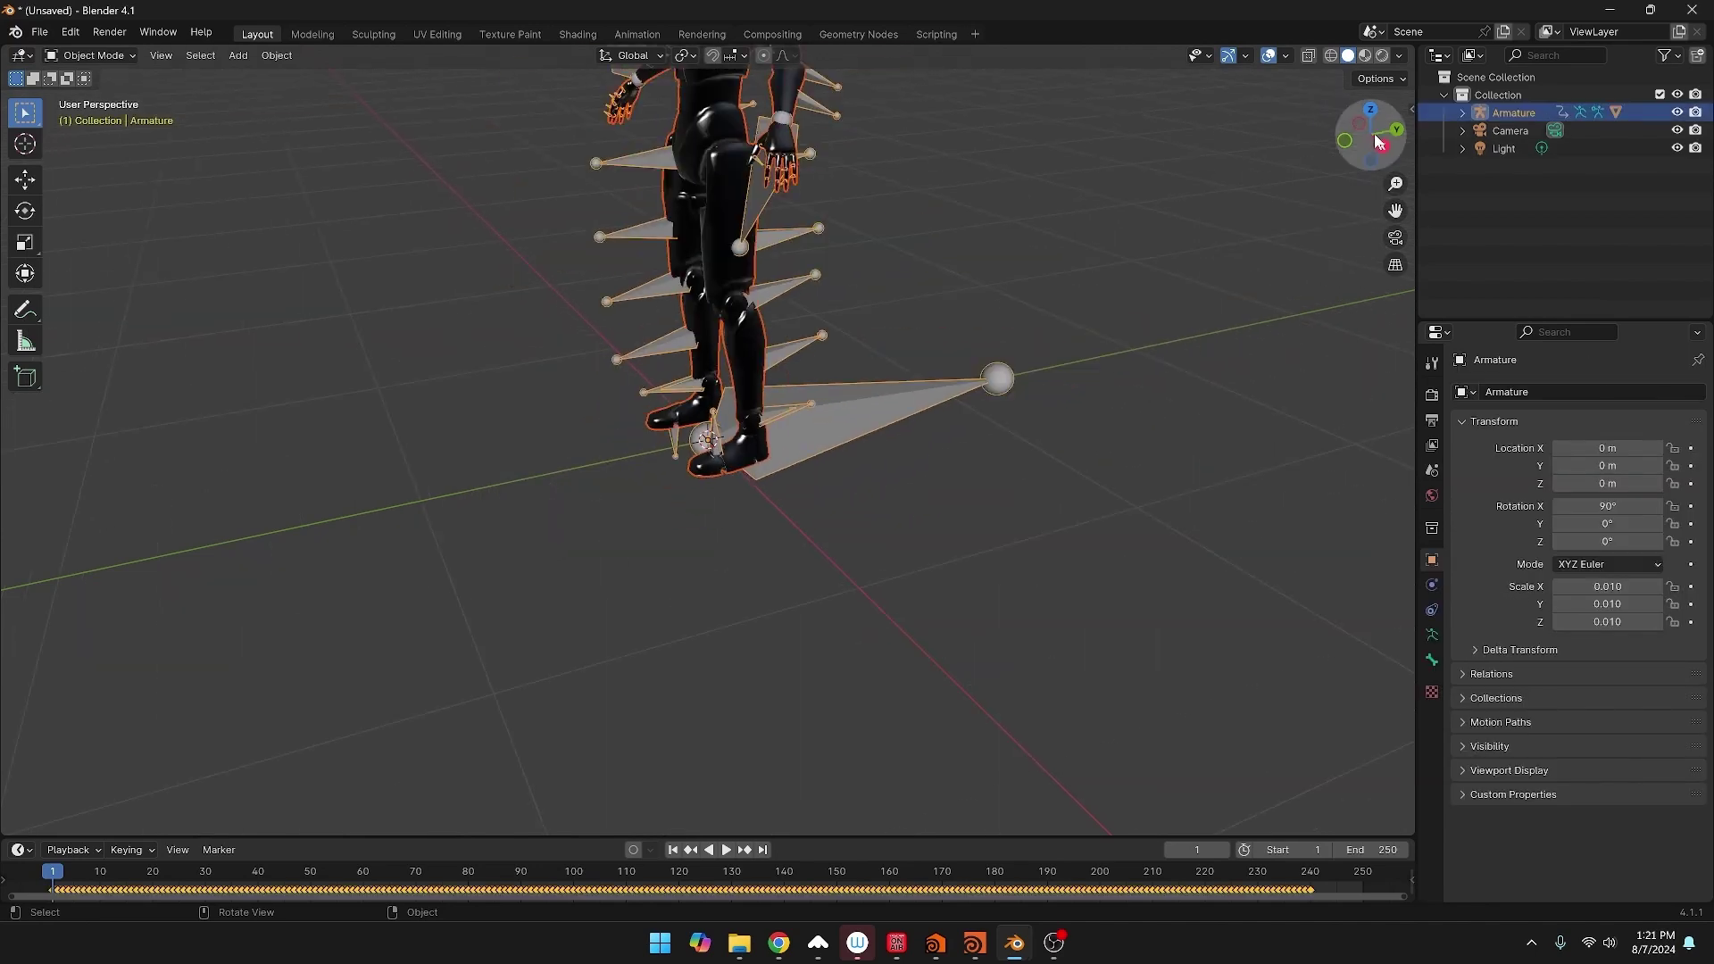
pyautogui.moveTo(705, 438); pyautogui.dragTo(842, 268, button='middle')
pyautogui.scroll(5, 843, 268)
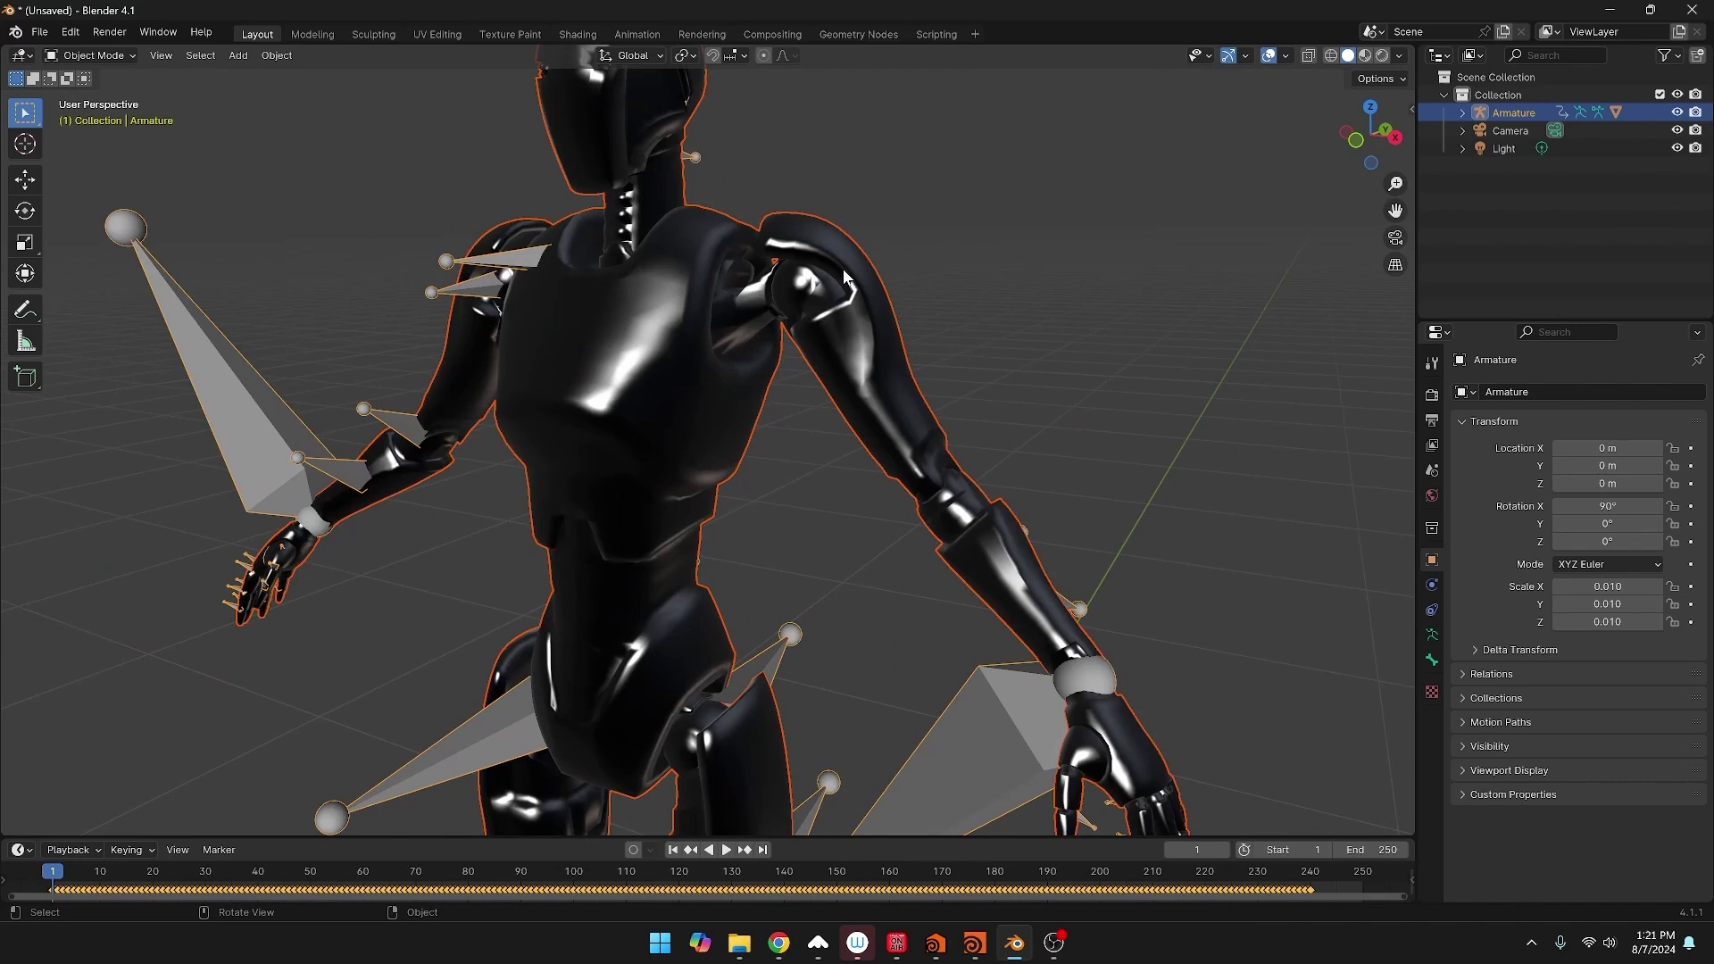
pyautogui.scroll(-1, 843, 269)
pyautogui.click(1365, 55)
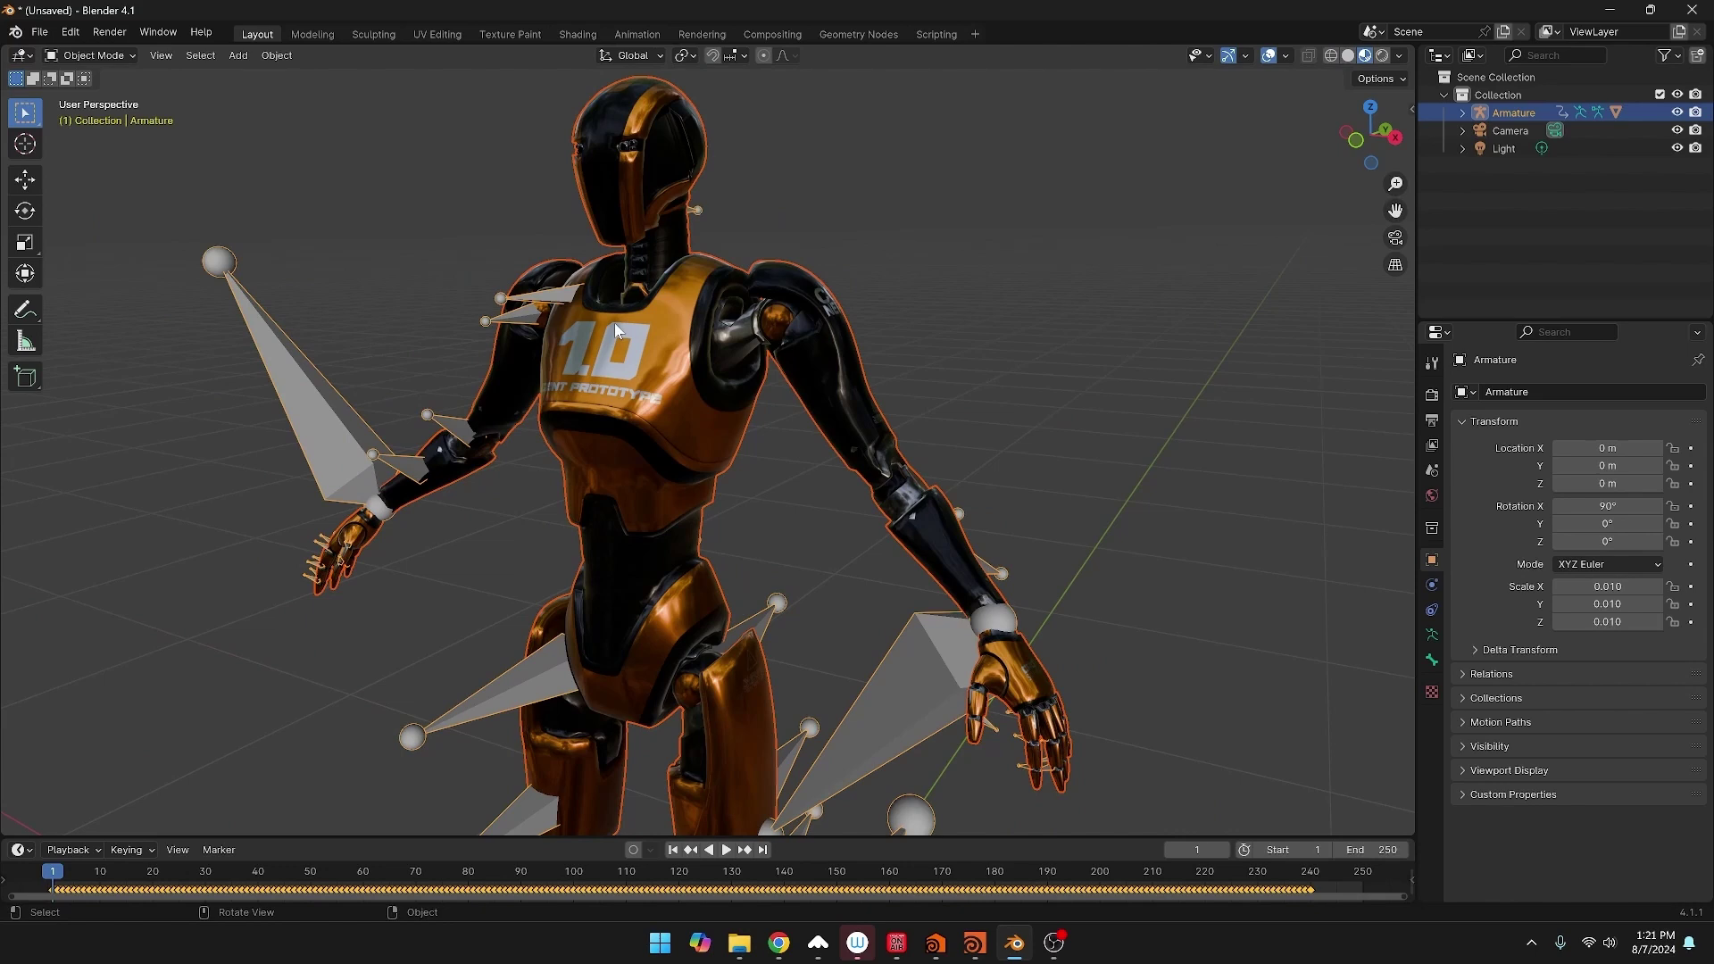
pyautogui.moveTo(611, 881); pyautogui.dragTo(618, 881)
# Launch Maya 2024 from the Start menu and start a new scene without saving
pyautogui.click(659, 944)
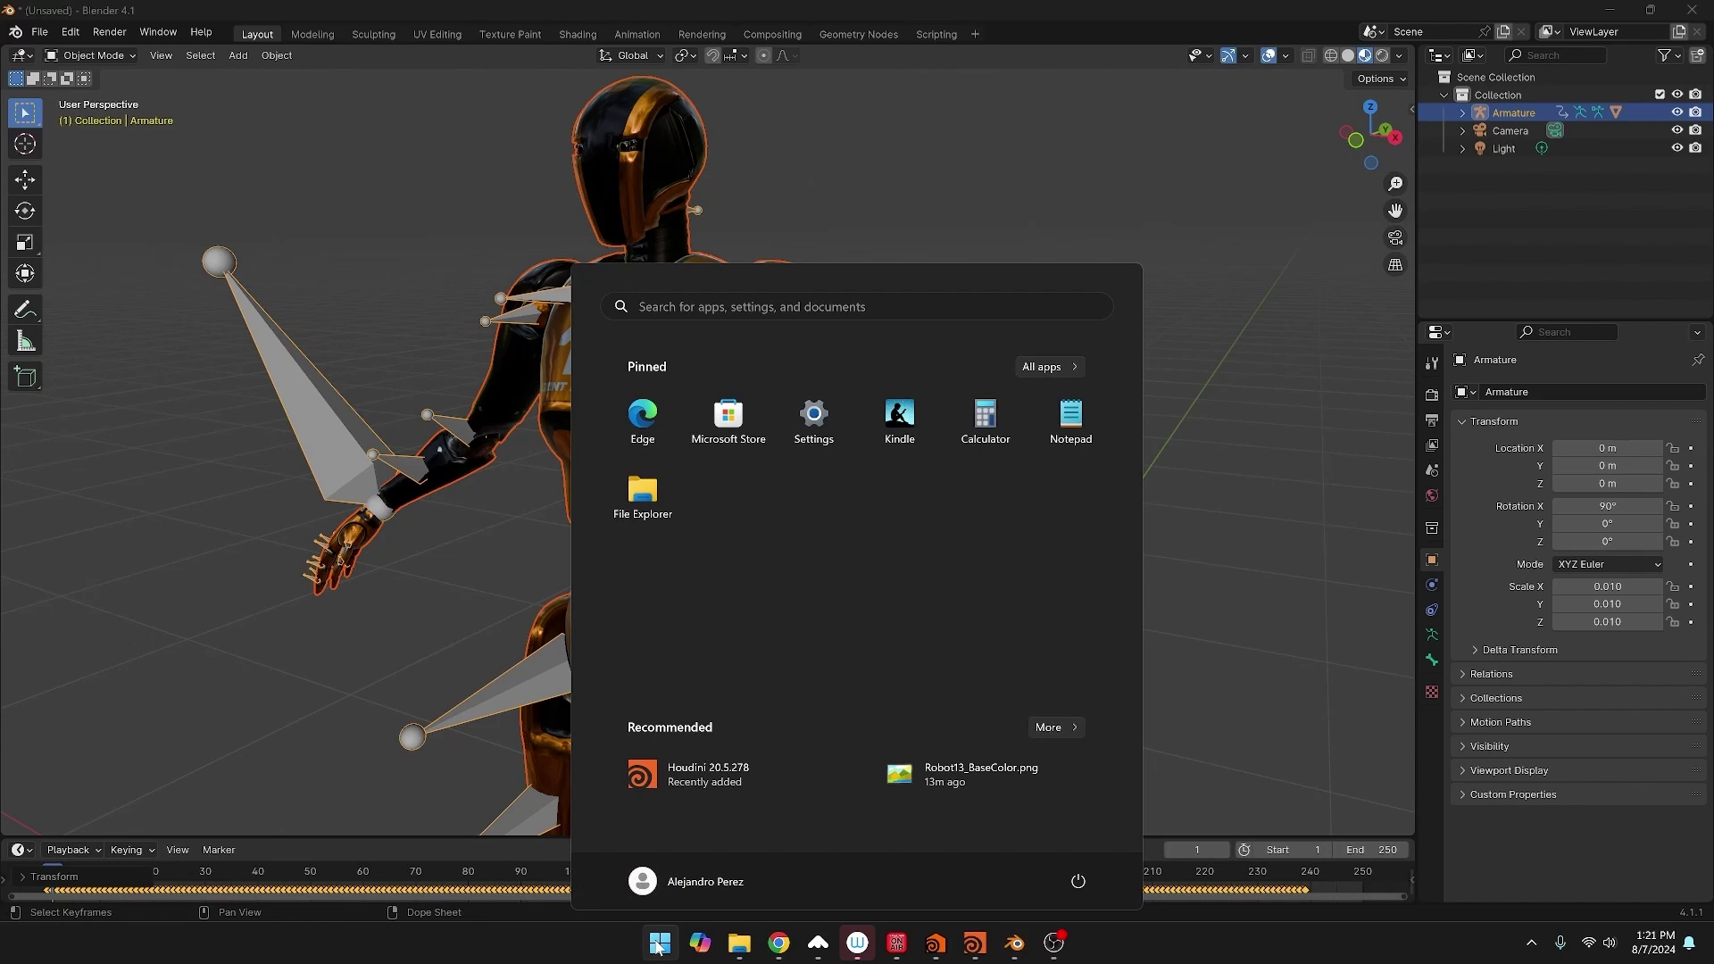
pyautogui.write('maya 2024')
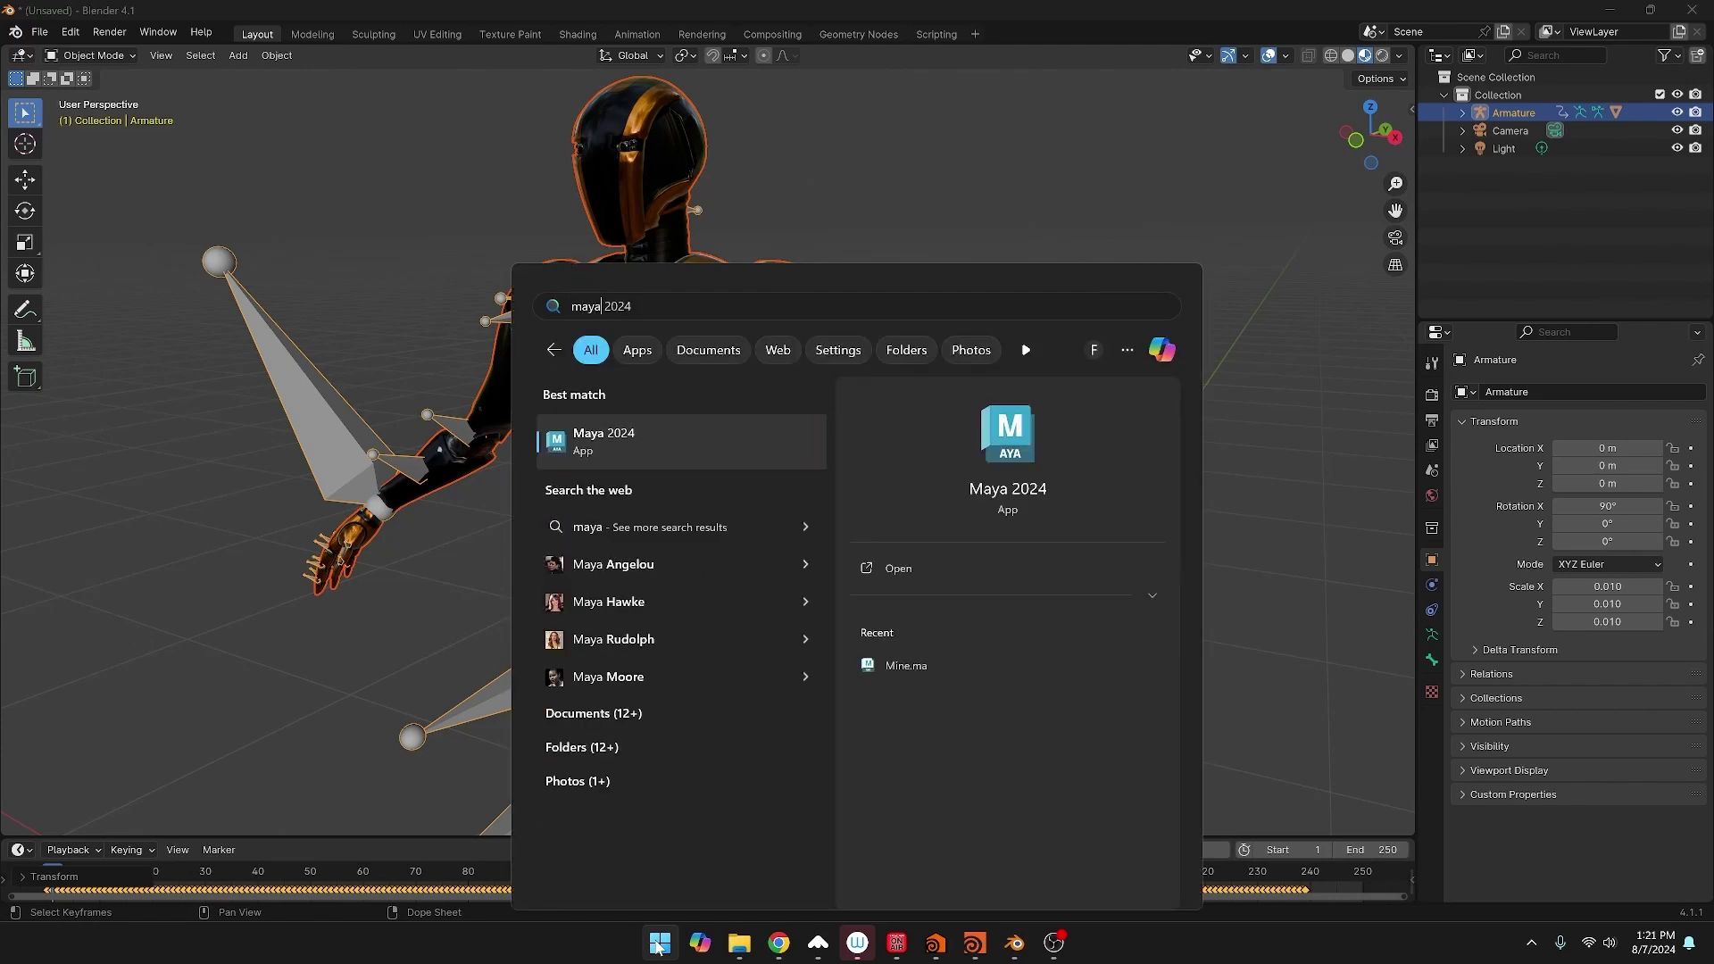
pyautogui.press('Return')
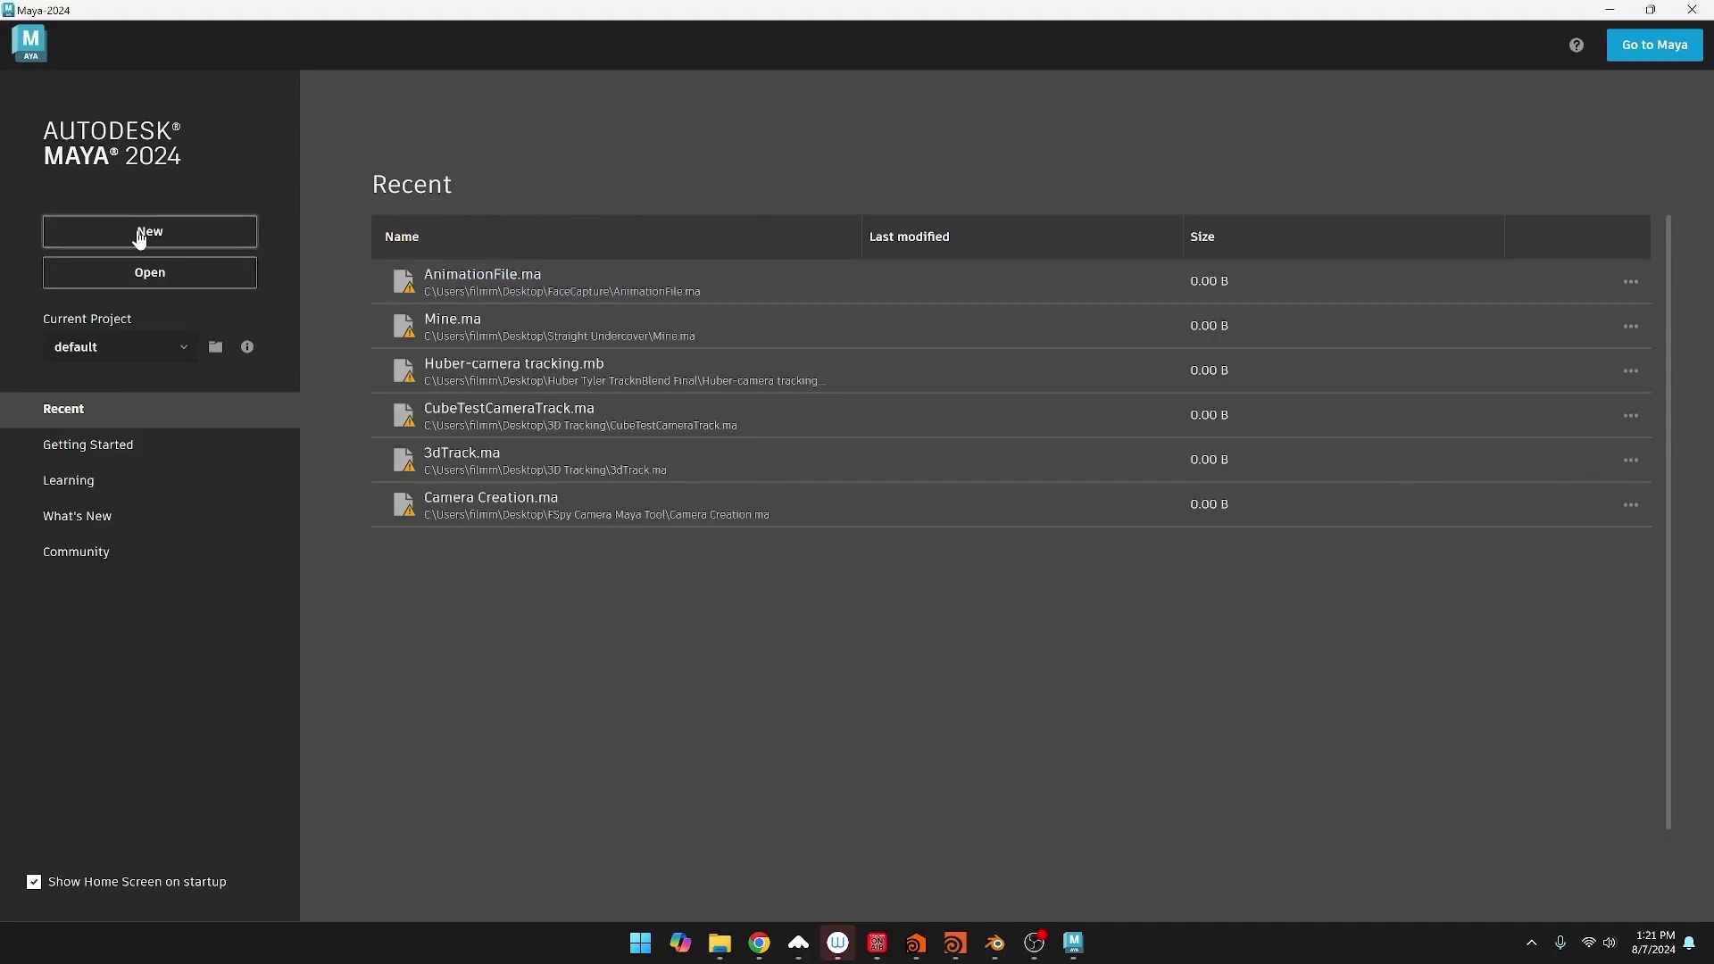
pyautogui.click(49, 236)
pyautogui.click(15, 33)
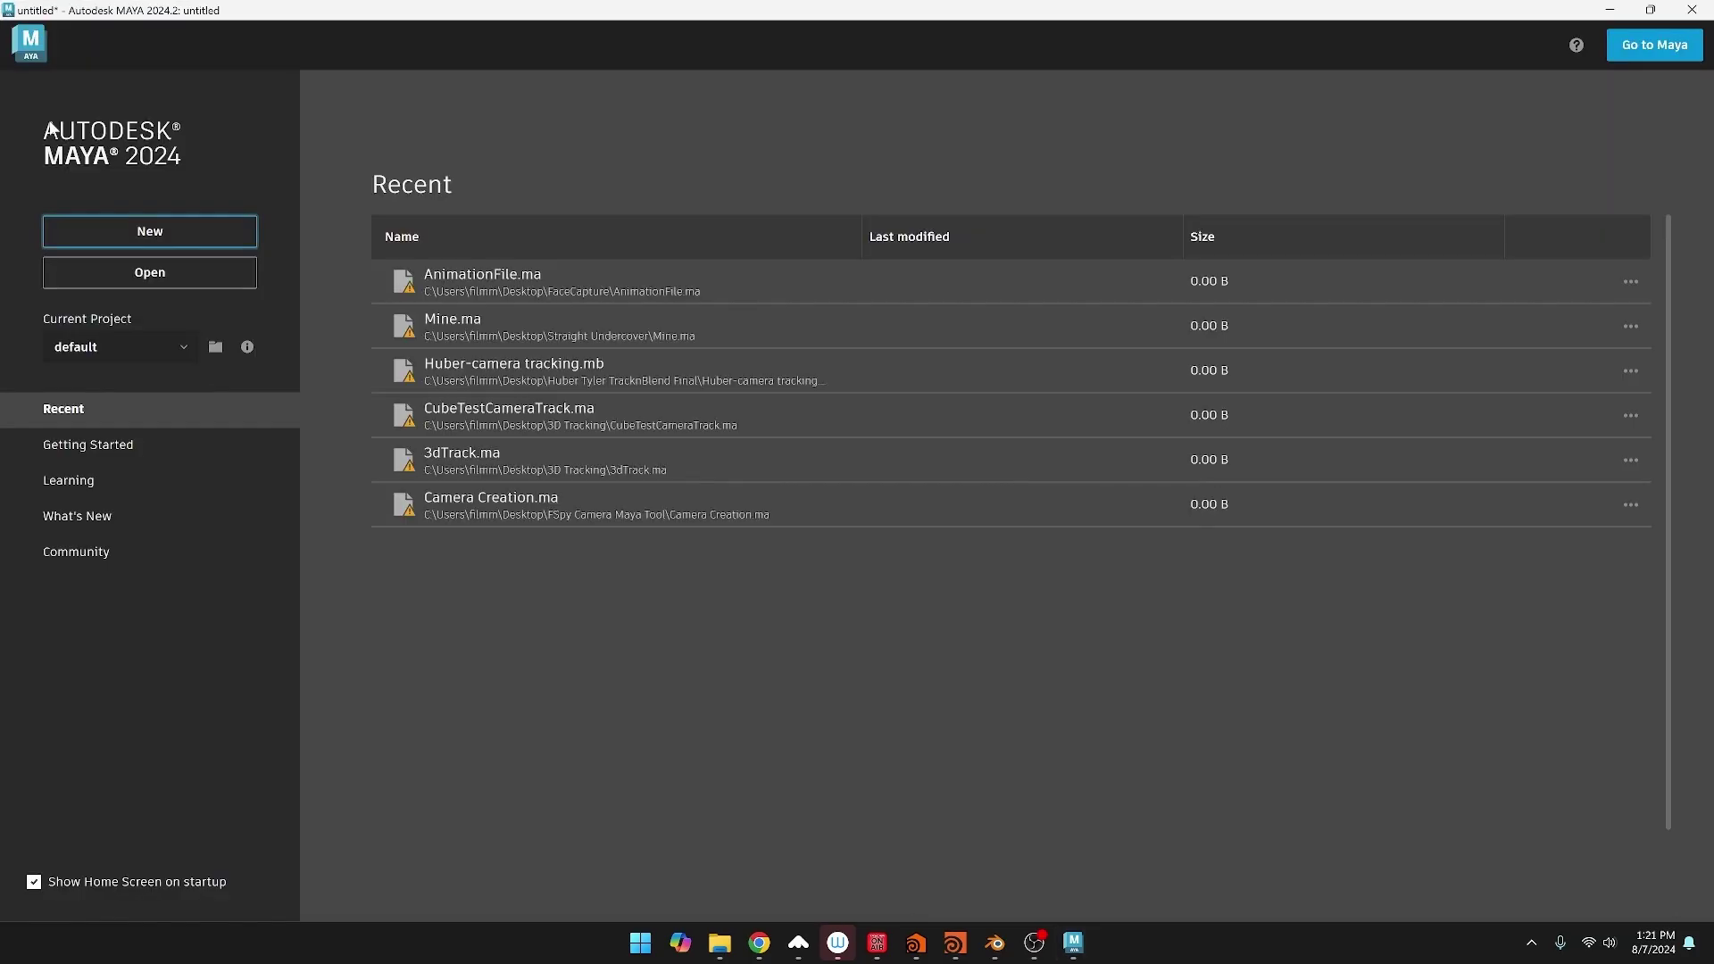
pyautogui.click(150, 233)
pyautogui.click(855, 477)
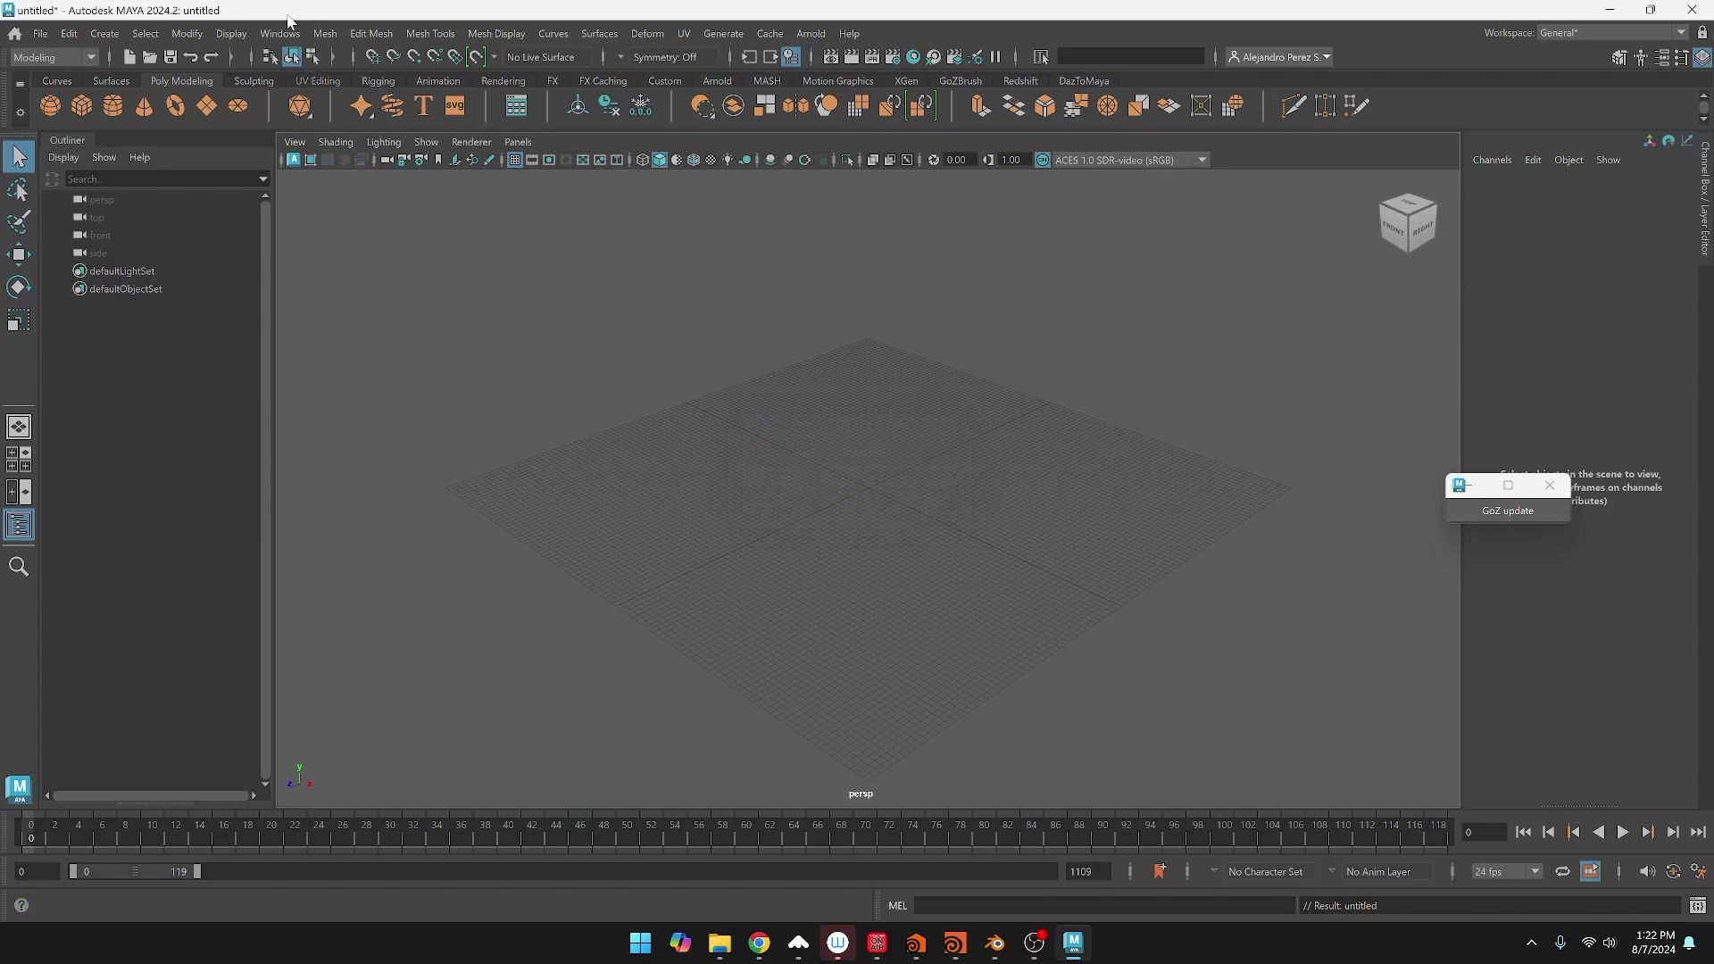
# Import out.fbx from I:\CGI Nerd Stuff\3D Assets\CGI Nerd Robot
pyautogui.click(41, 34)
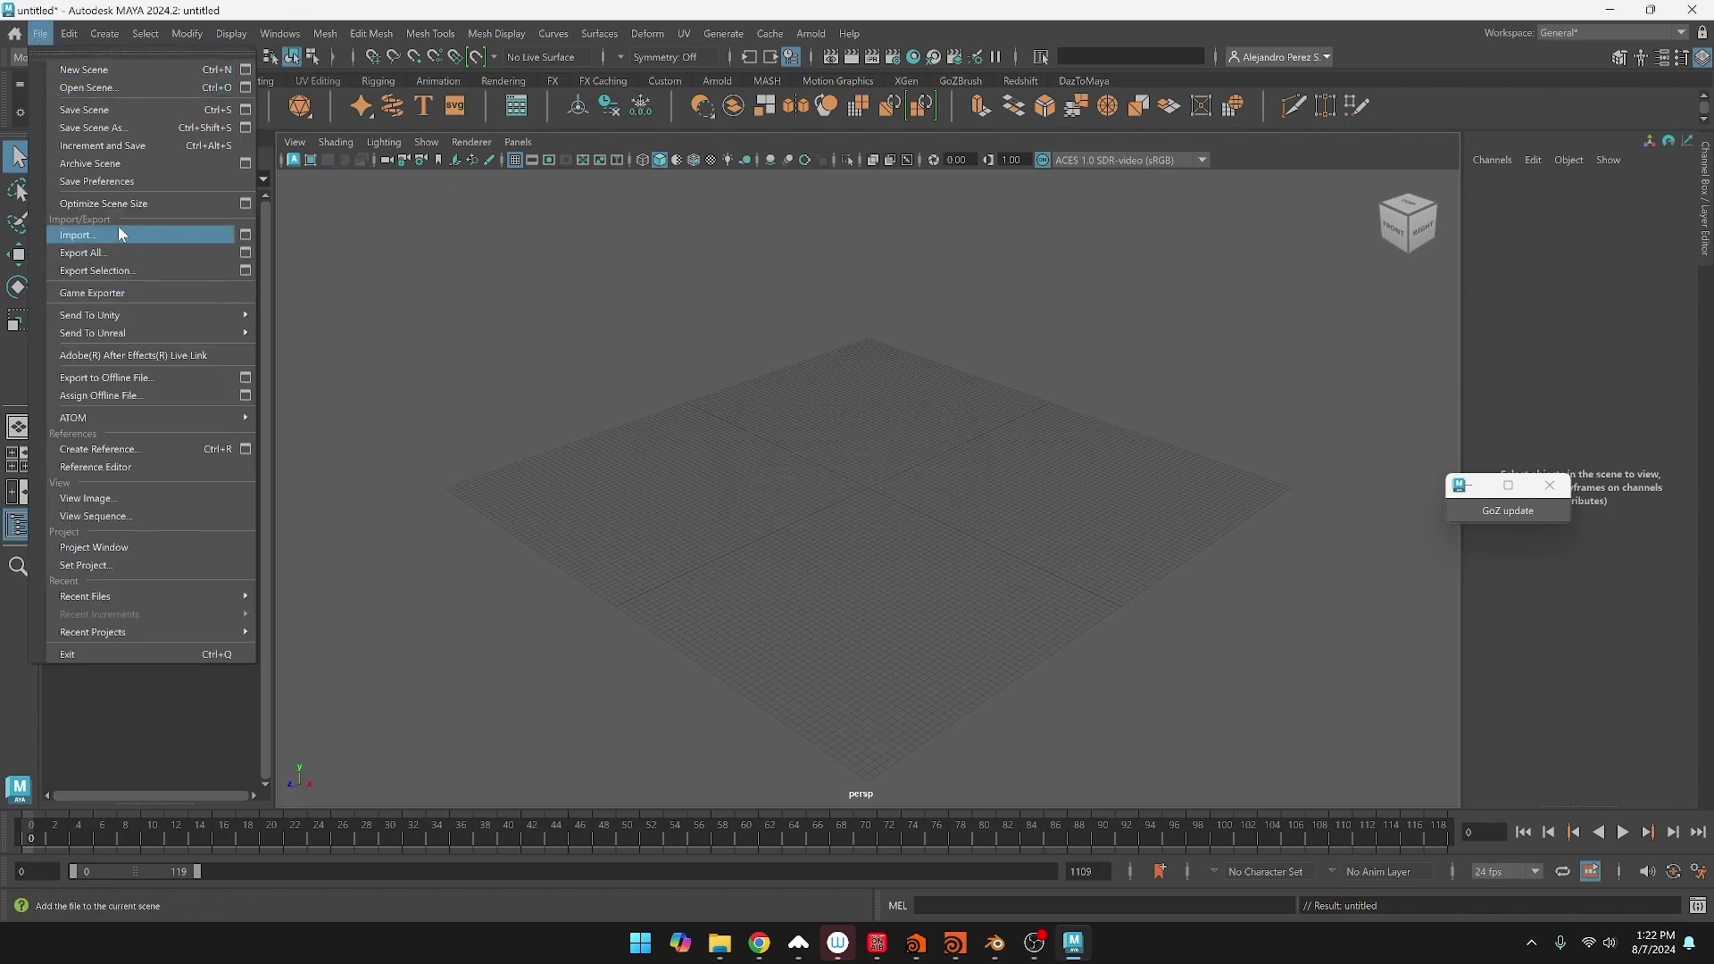
pyautogui.click(89, 235)
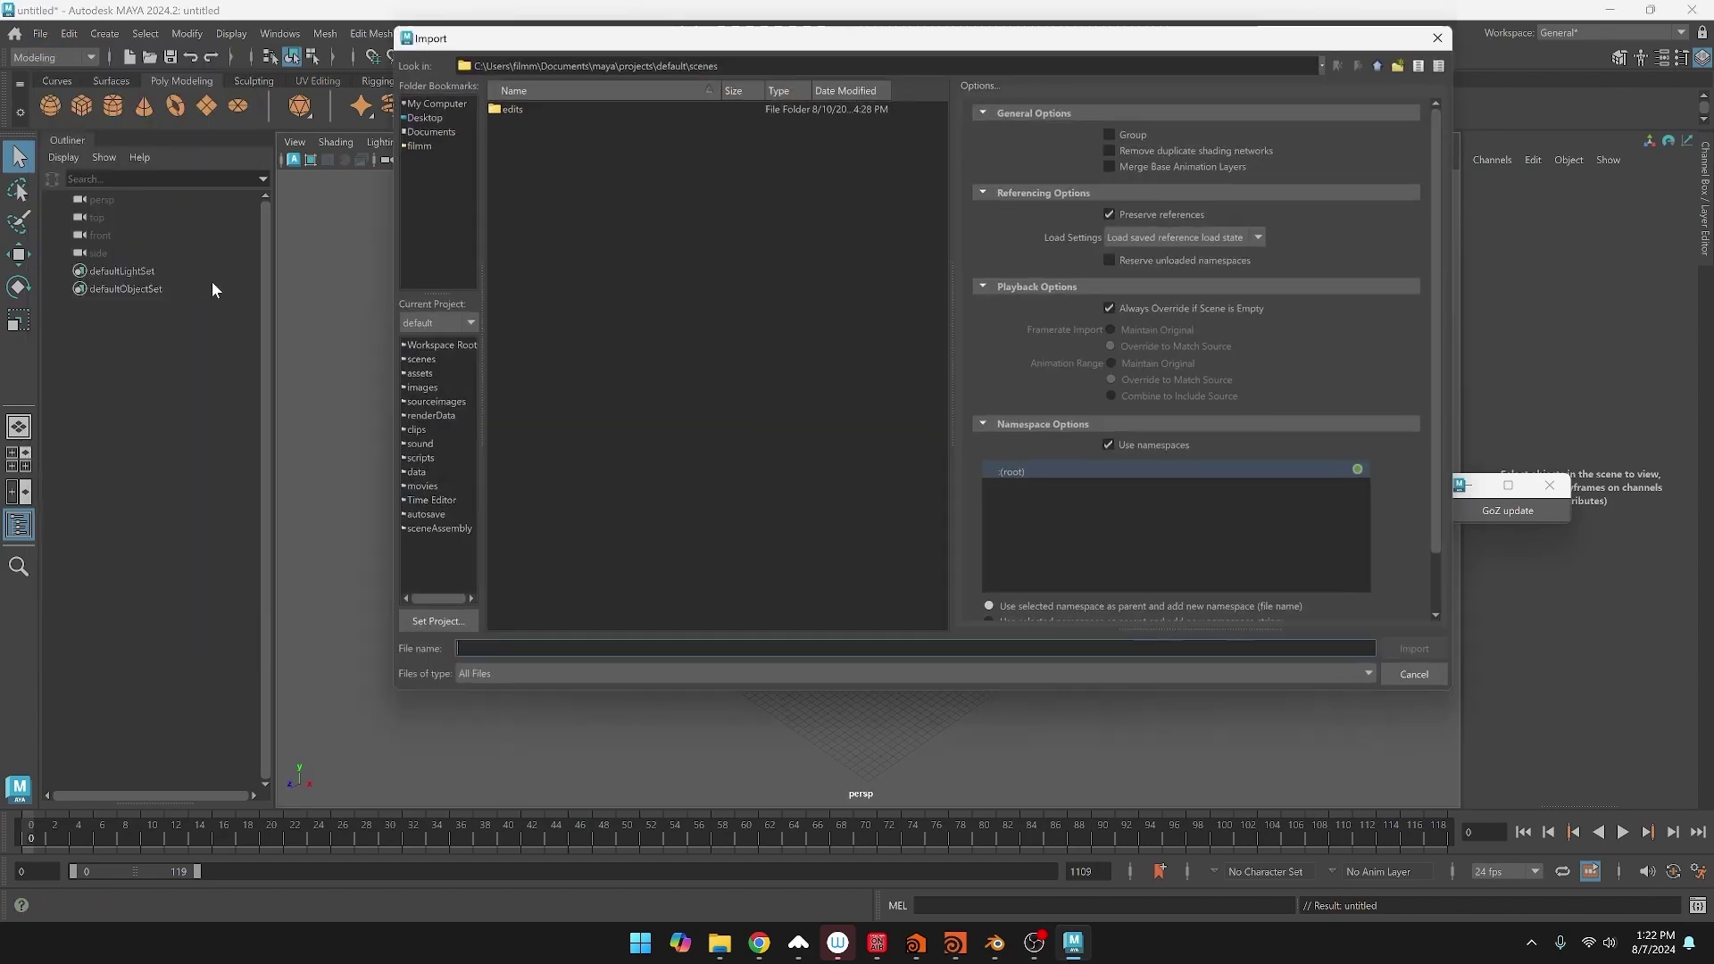
pyautogui.click(416, 102)
pyautogui.doubleClick(539, 137)
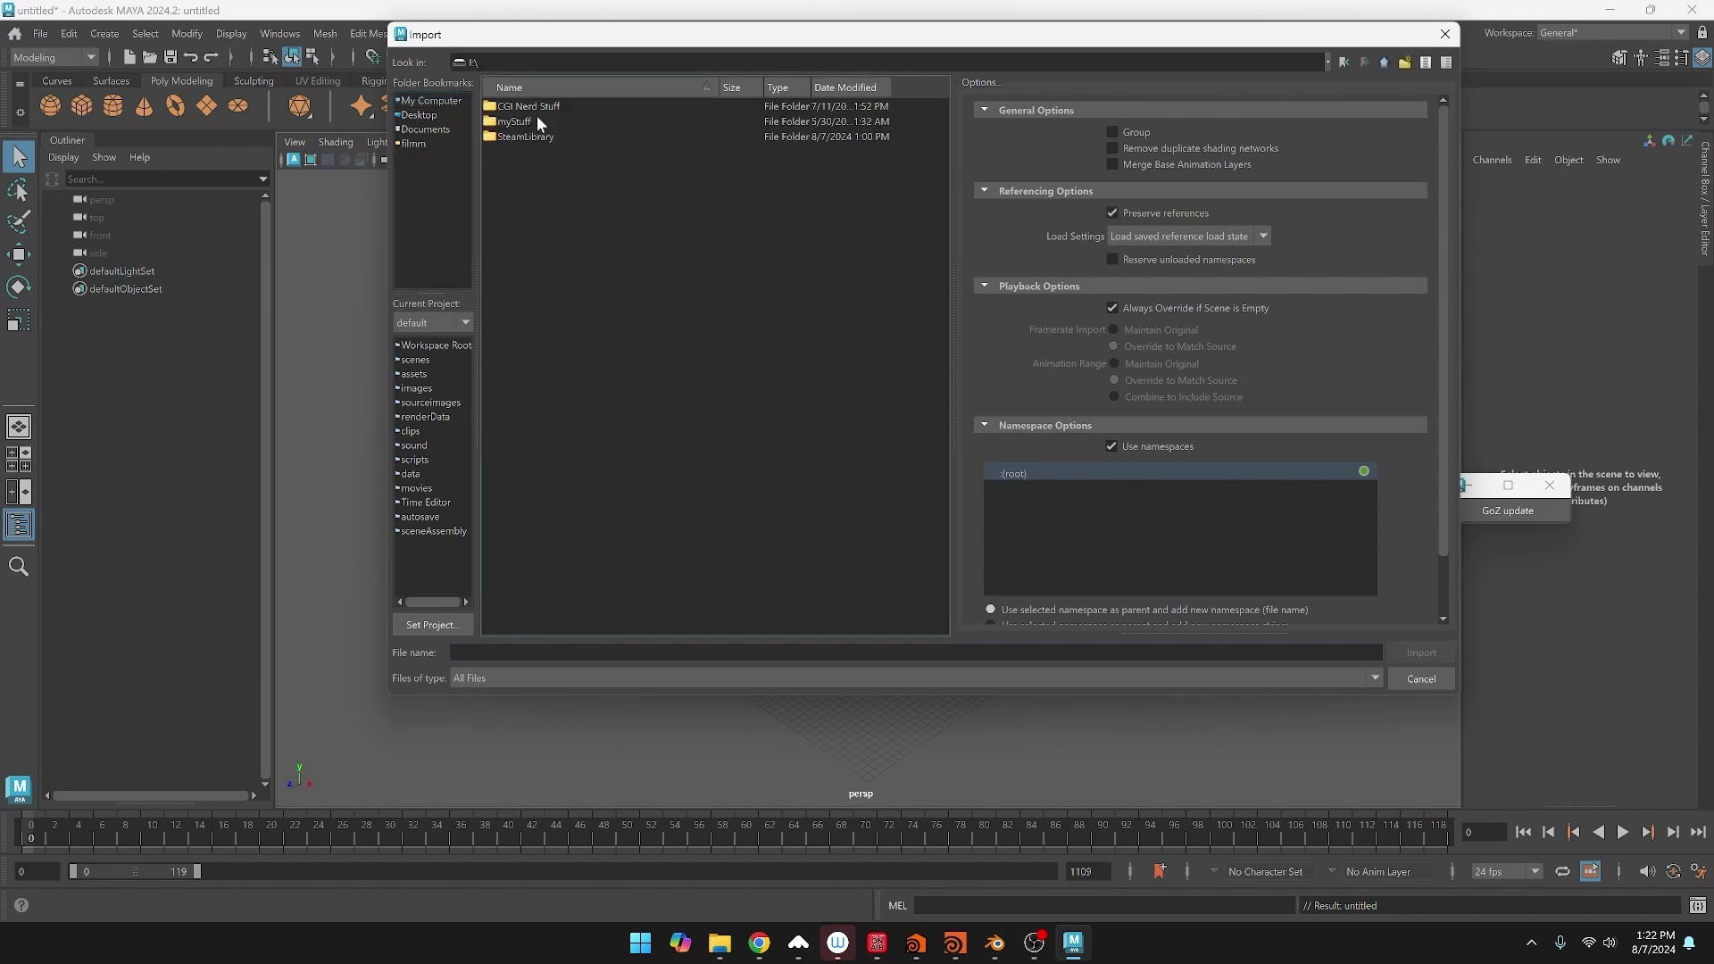
pyautogui.doubleClick(536, 110)
pyautogui.doubleClick(537, 105)
pyautogui.doubleClick(538, 104)
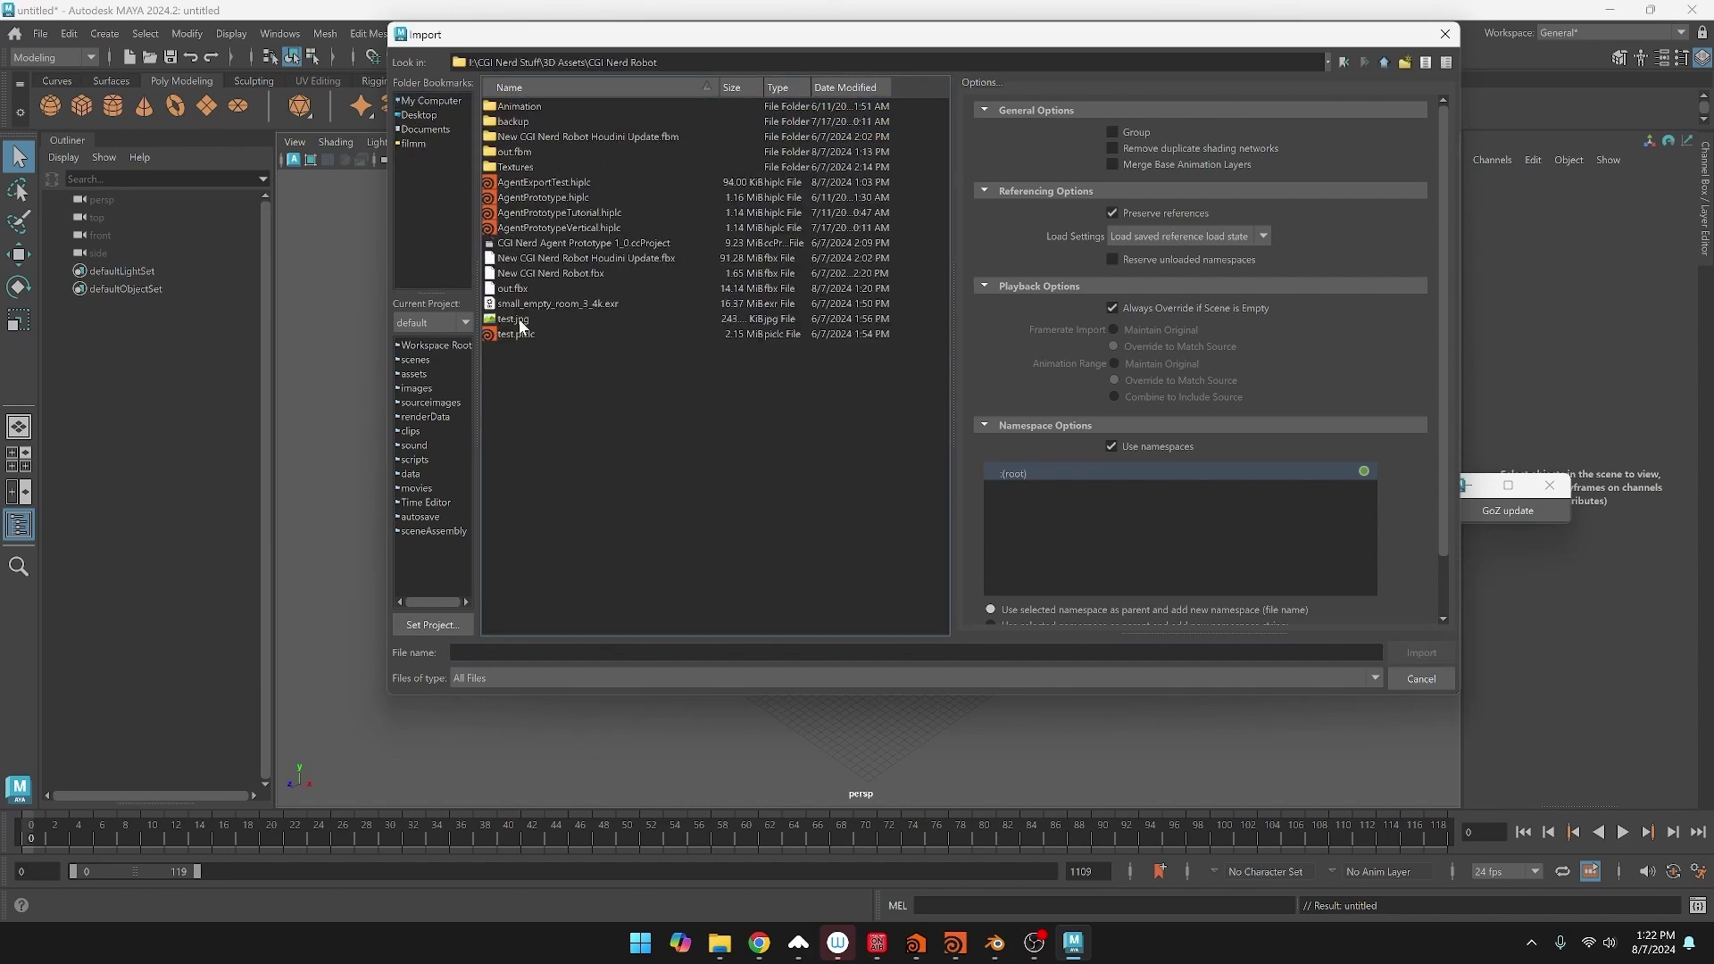
pyautogui.doubleClick(512, 295)
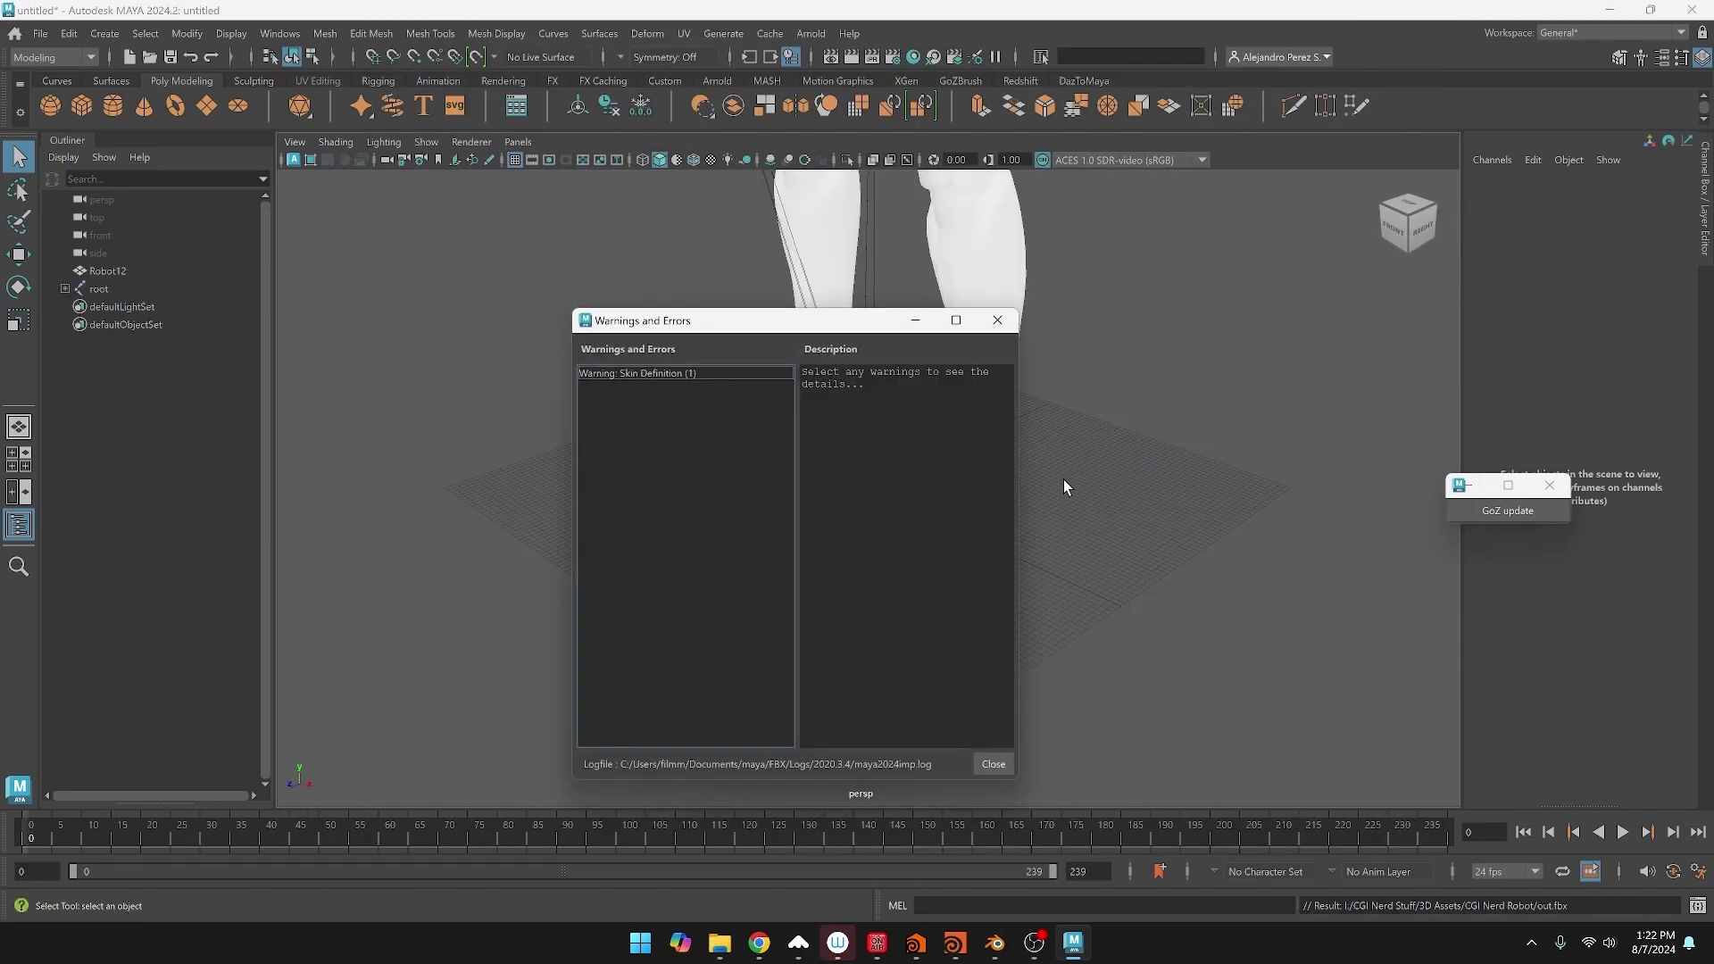
# Close the Warnings and Errors report and show the robot with textured shading (6)
pyautogui.click(995, 322)
pyautogui.press('6')
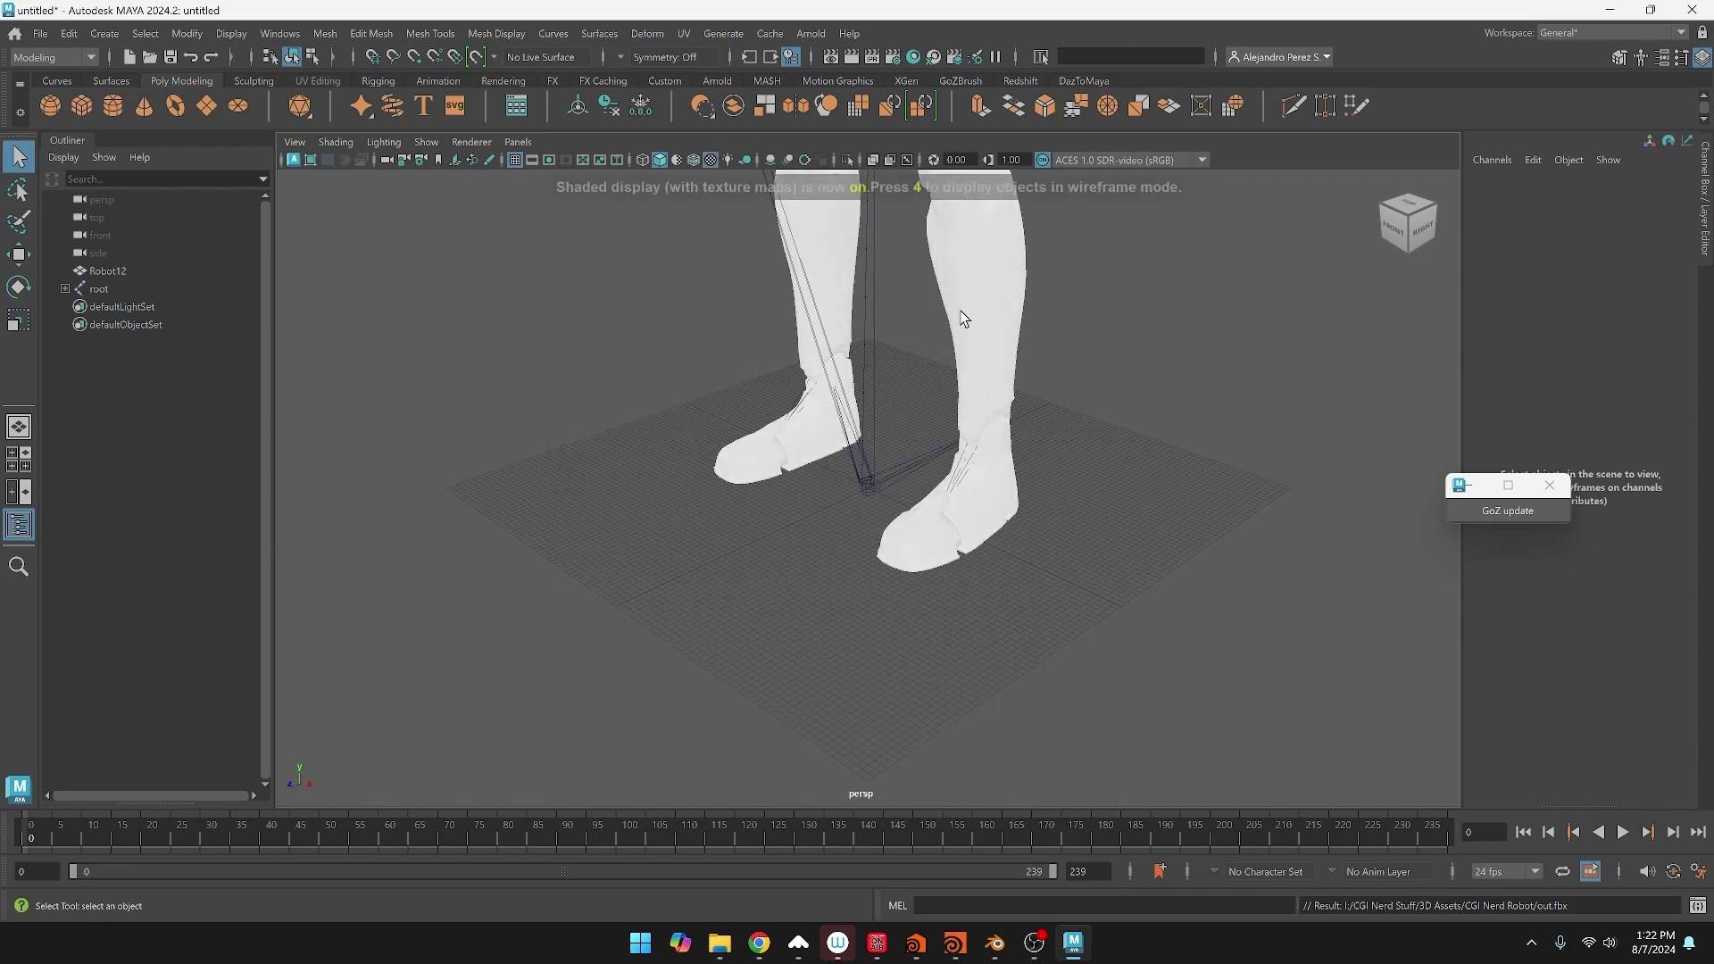
pyautogui.keyDown('alt'); pyautogui.moveTo(1061, 336); pyautogui.dragTo(1067, 766, button='middle'); pyautogui.keyUp('alt')
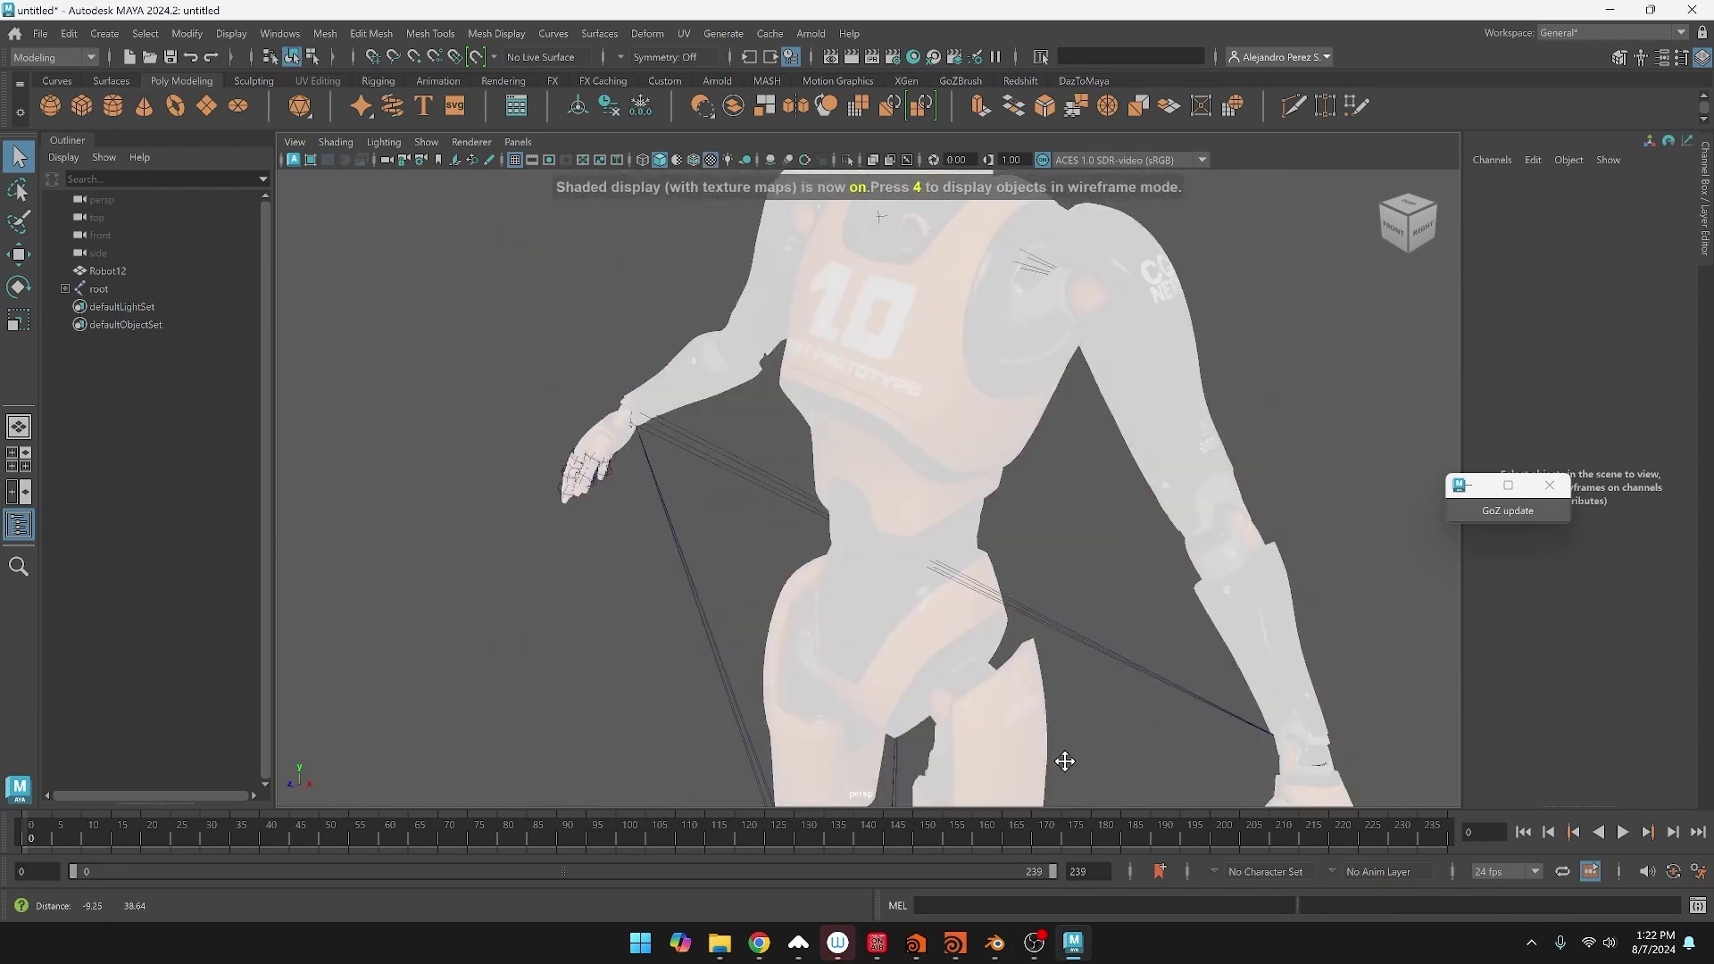
pyautogui.scroll(4, 1056, 612)
pyautogui.scroll(-5, 1009, 567)
pyautogui.keyDown('alt'); pyautogui.moveTo(1041, 539); pyautogui.dragTo(972, 628, button='middle'); pyautogui.keyUp('alt')
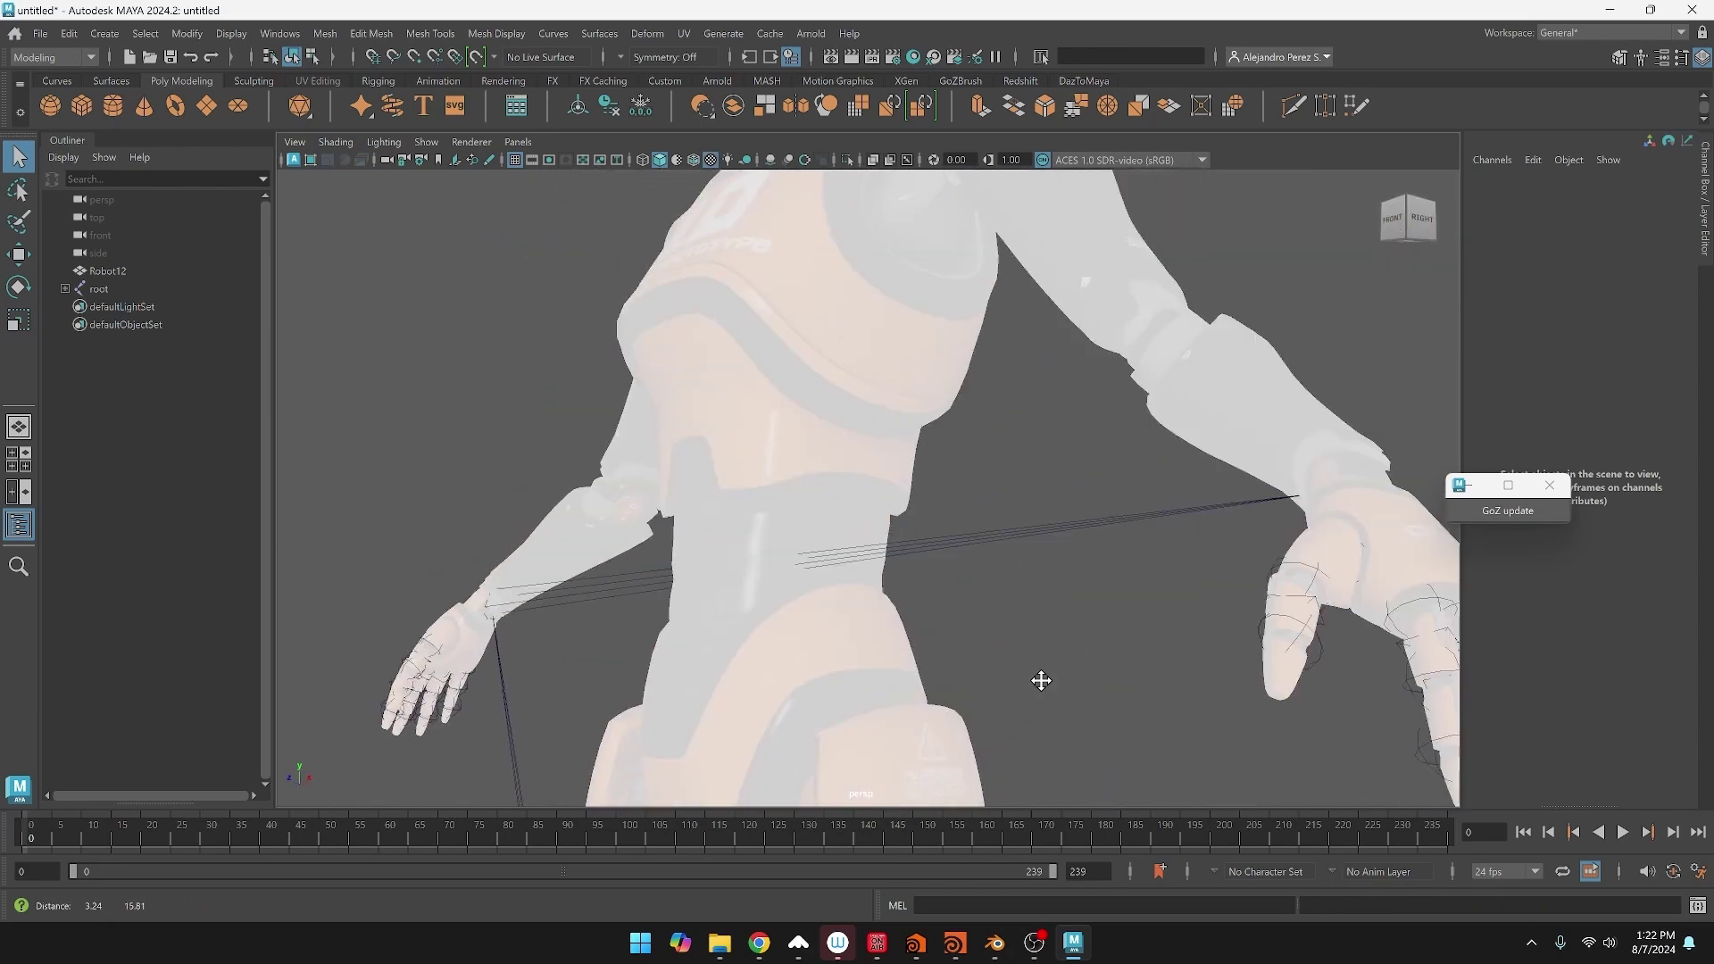
# Orbit and zoom to inspect the textured robot from the front, side, three-quarter and above
pyautogui.keyDown('alt'); pyautogui.moveTo(972, 627); pyautogui.dragTo(1075, 547); pyautogui.keyUp('alt')
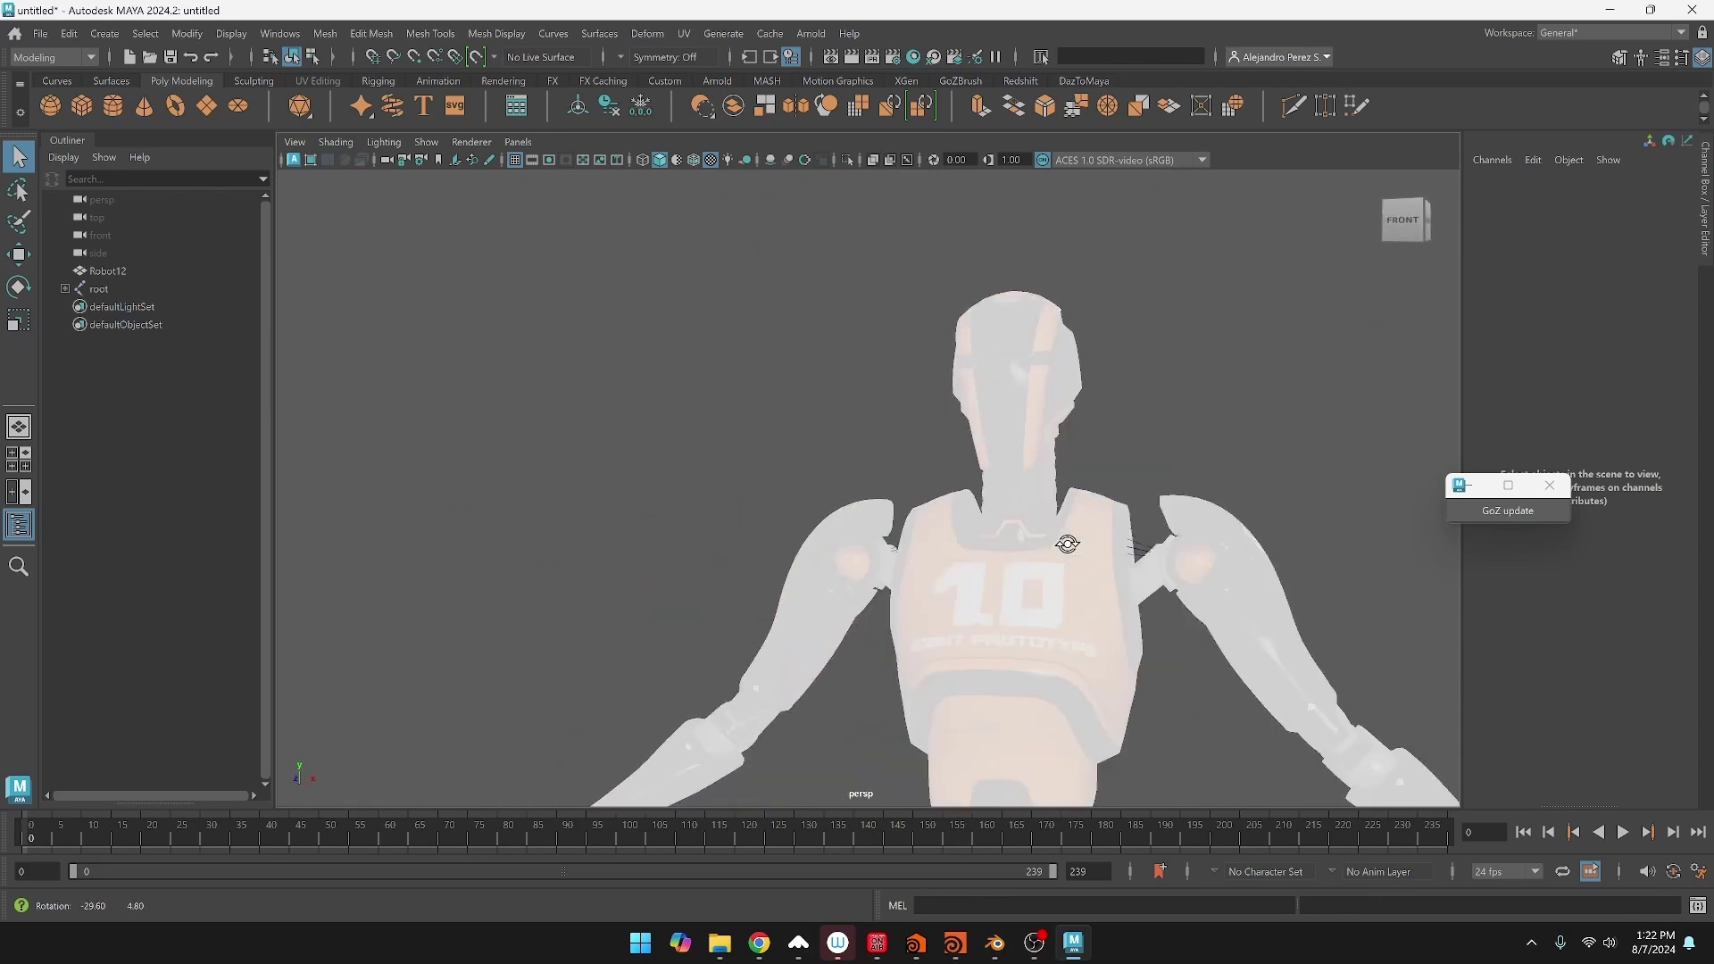
pyautogui.scroll(-2, 1080, 553)
pyautogui.scroll(3, 816, 373)
pyautogui.keyDown('alt'); pyautogui.moveTo(816, 373); pyautogui.dragTo(935, 505); pyautogui.keyUp('alt')
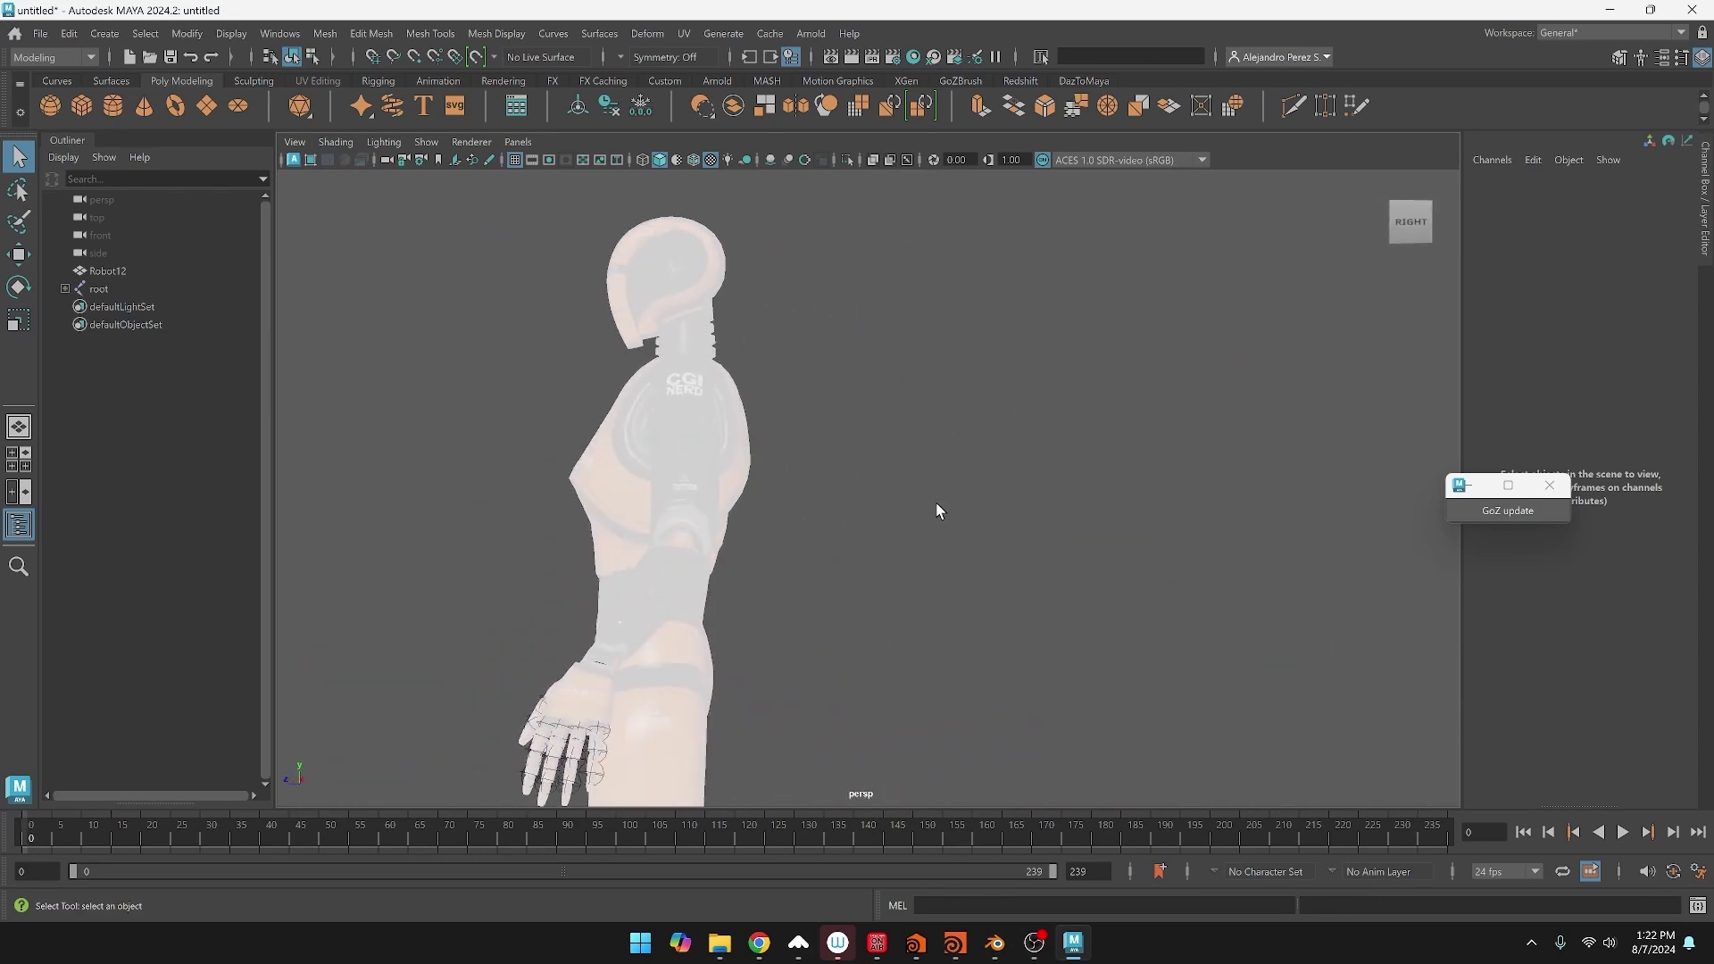
pyautogui.keyDown('alt'); pyautogui.moveTo(673, 323); pyautogui.dragTo(795, 340); pyautogui.keyUp('alt')
pyautogui.scroll(-3, 796, 340)
pyautogui.keyDown('alt'); pyautogui.moveTo(1075, 574); pyautogui.dragTo(976, 576); pyautogui.keyUp('alt')
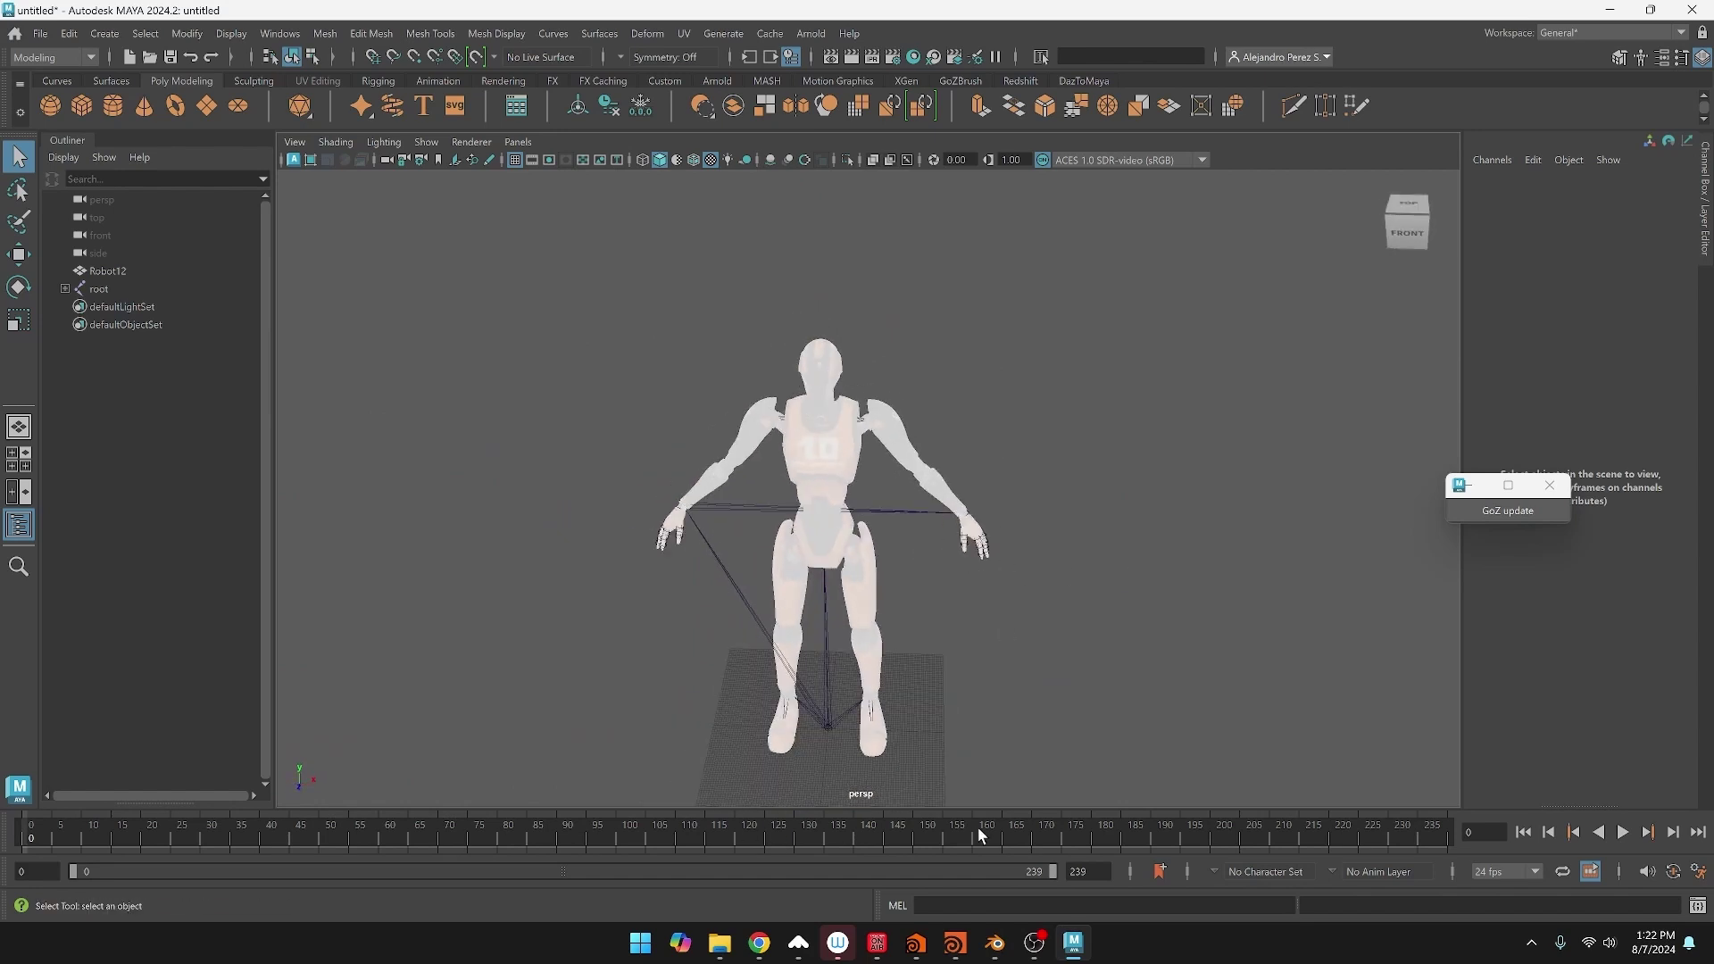
pyautogui.keyDown('alt'); pyautogui.moveTo(832, 603); pyautogui.dragTo(910, 559); pyautogui.keyUp('alt')
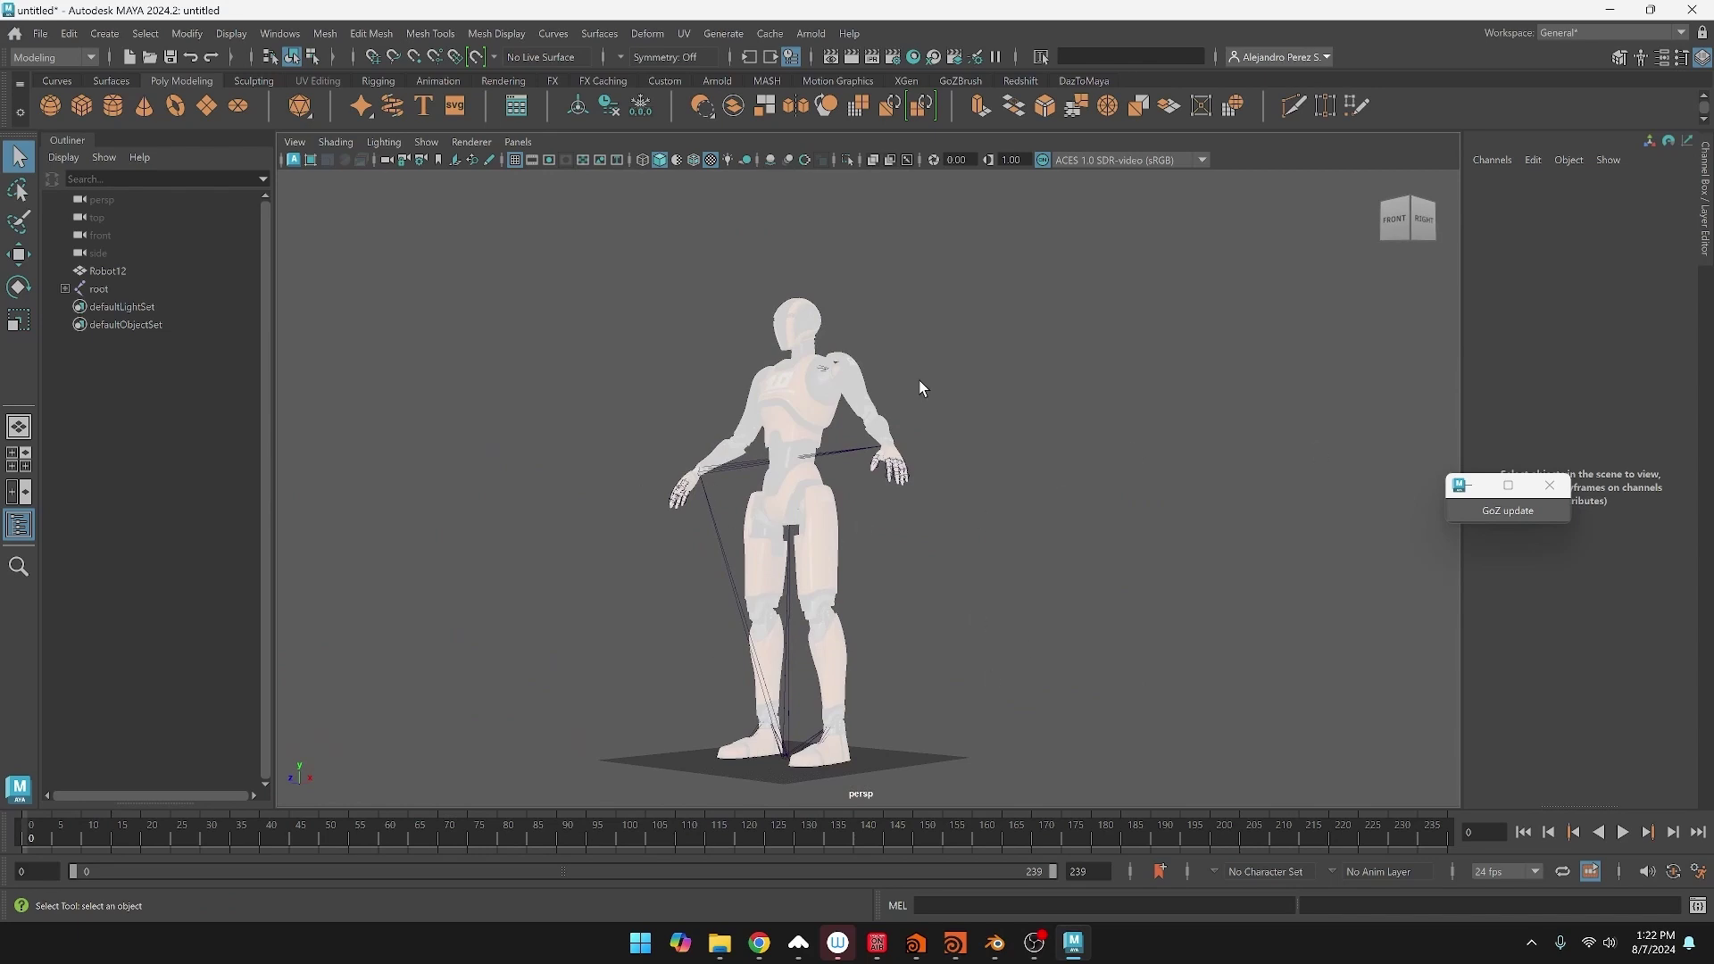
pyautogui.keyDown('alt'); pyautogui.moveTo(750, 628); pyautogui.dragTo(482, 423); pyautogui.keyUp('alt')
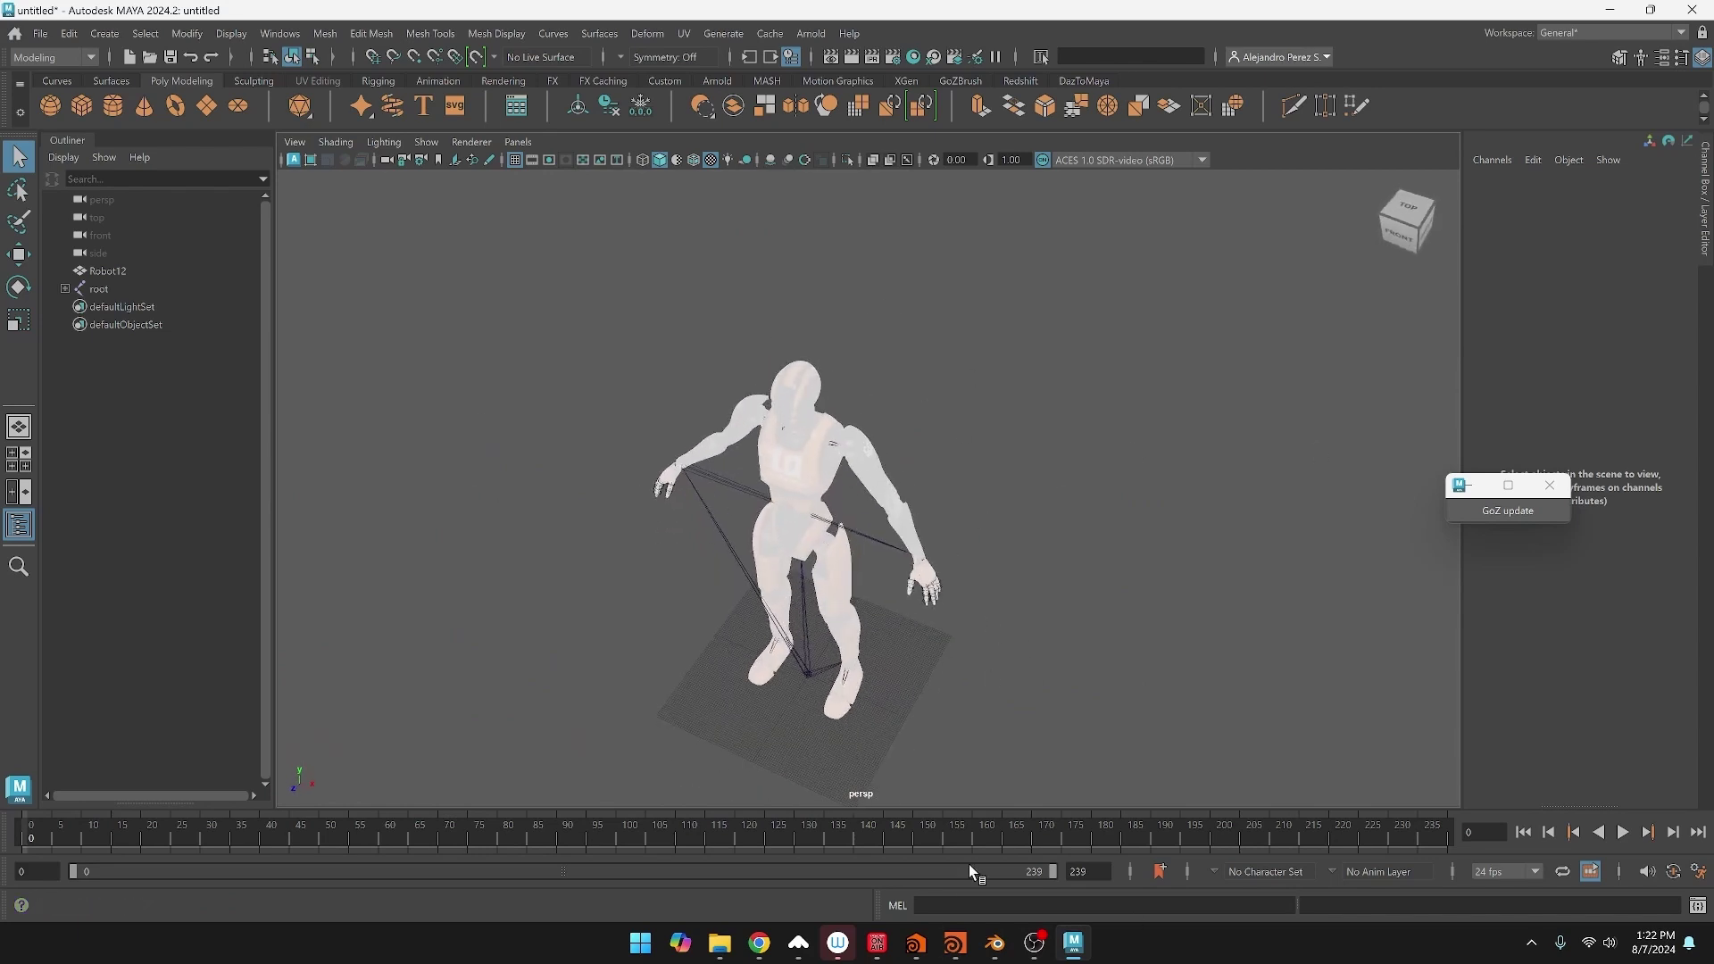